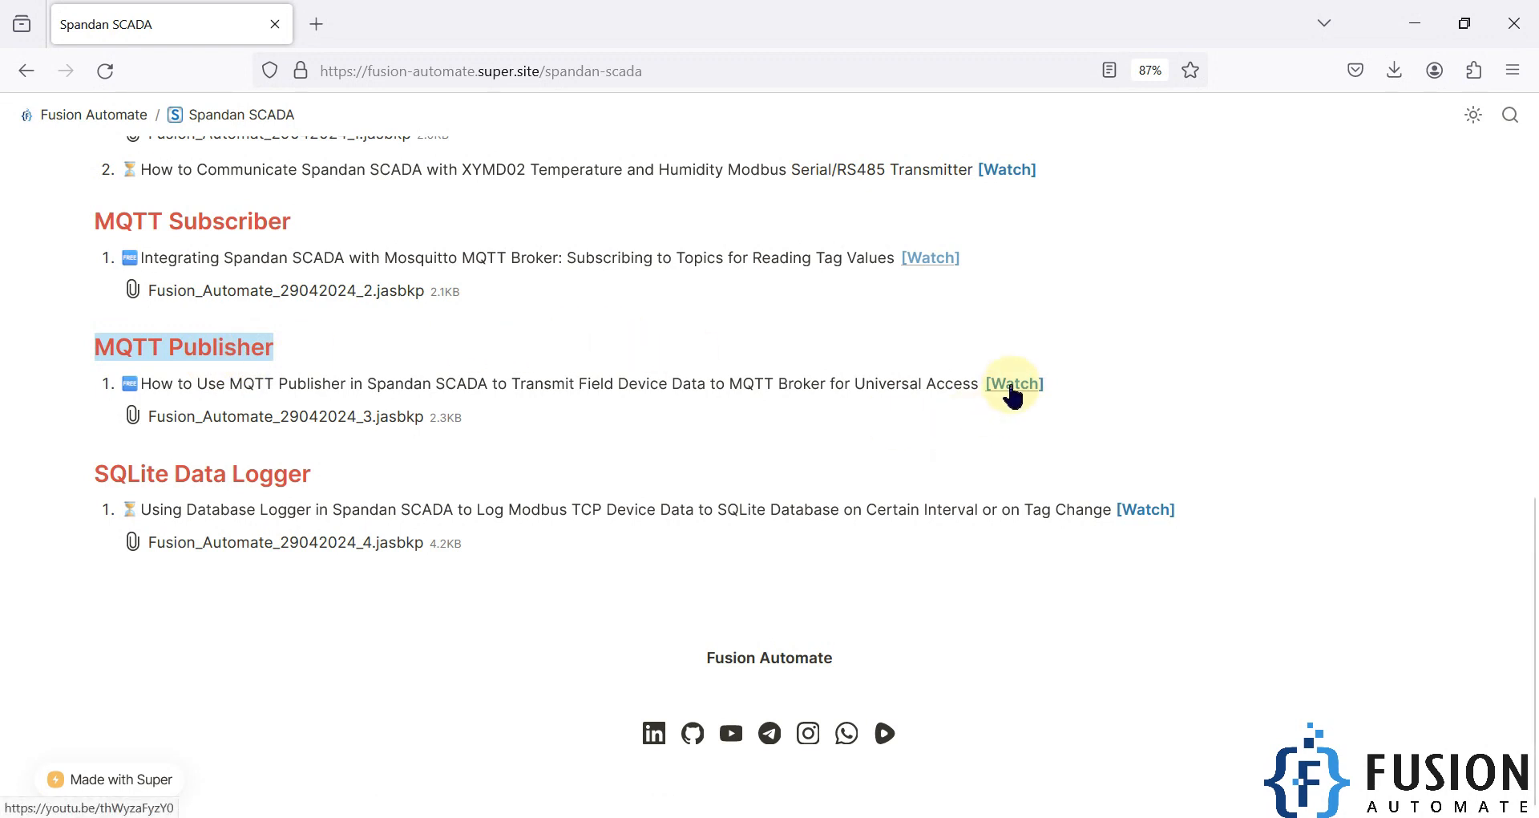
{"action": "left_click", "coordinate": [710, 453]}
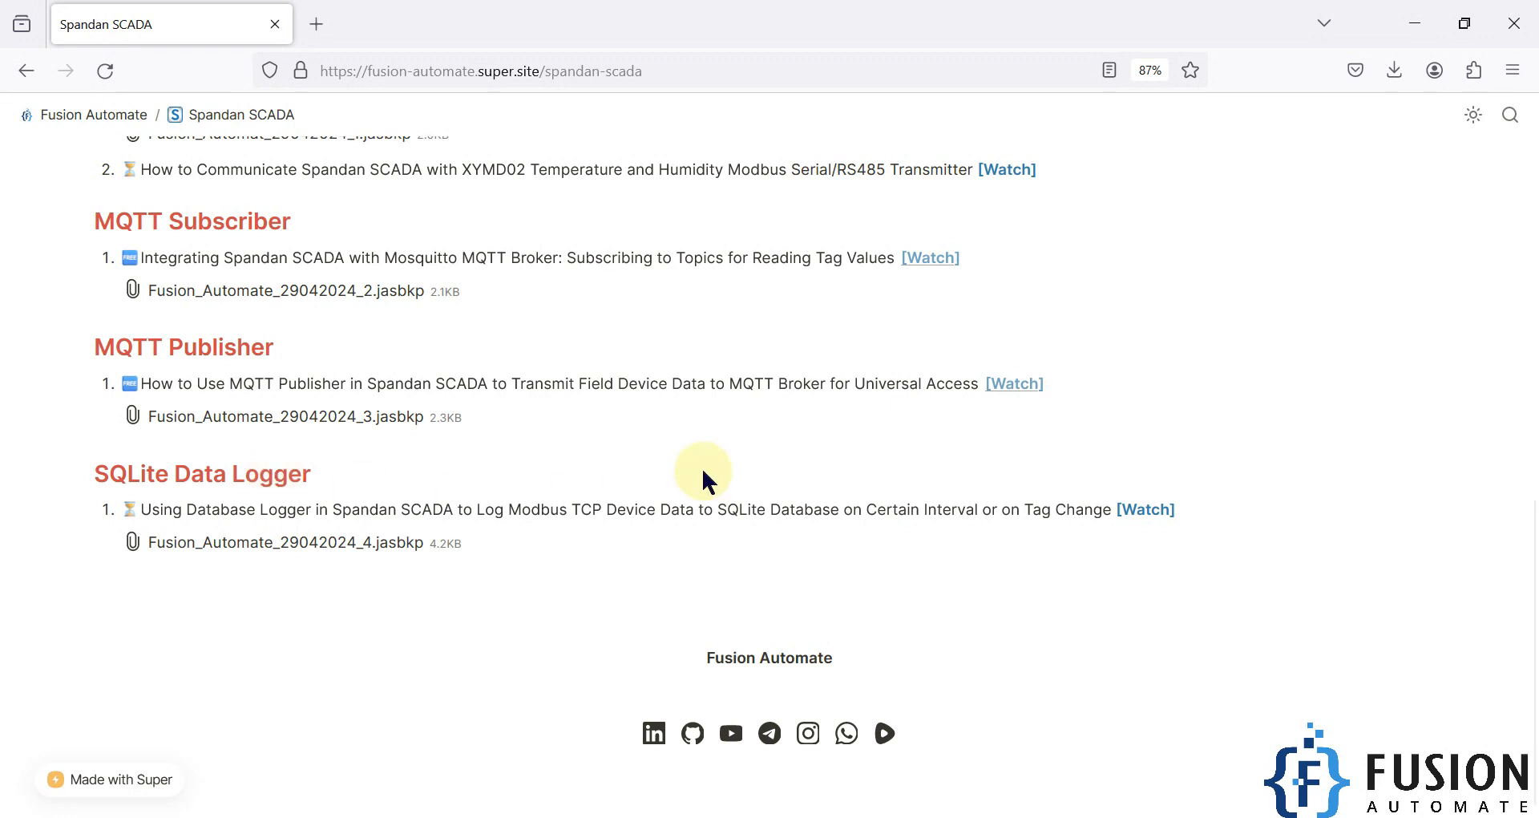
{"action": "left_click_drag", "start_coordinate": [868, 506], "coordinate": [979, 501]}
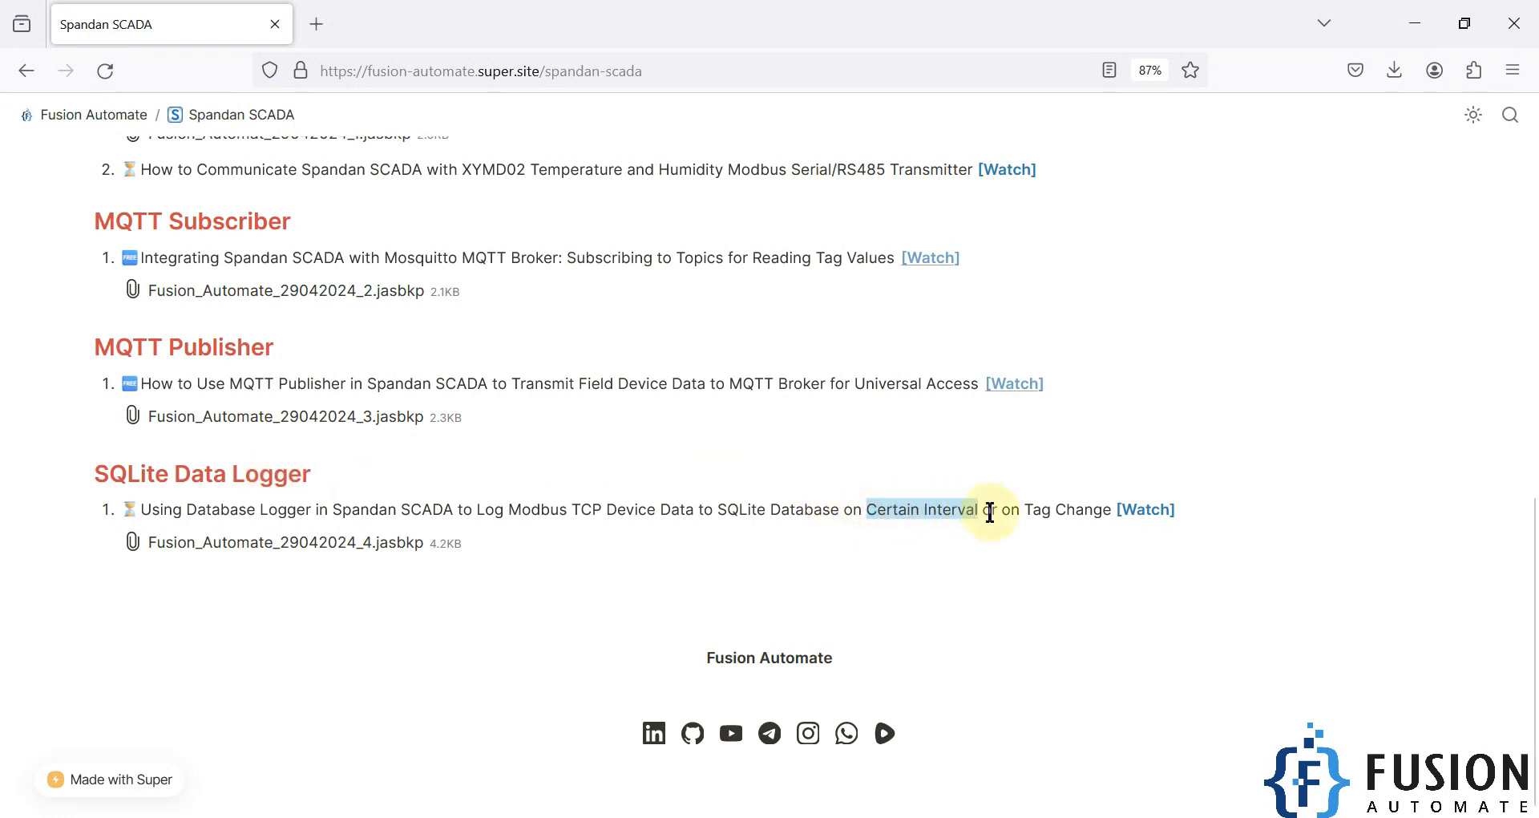
{"action": "left_click_drag", "start_coordinate": [1002, 515], "coordinate": [1109, 515]}
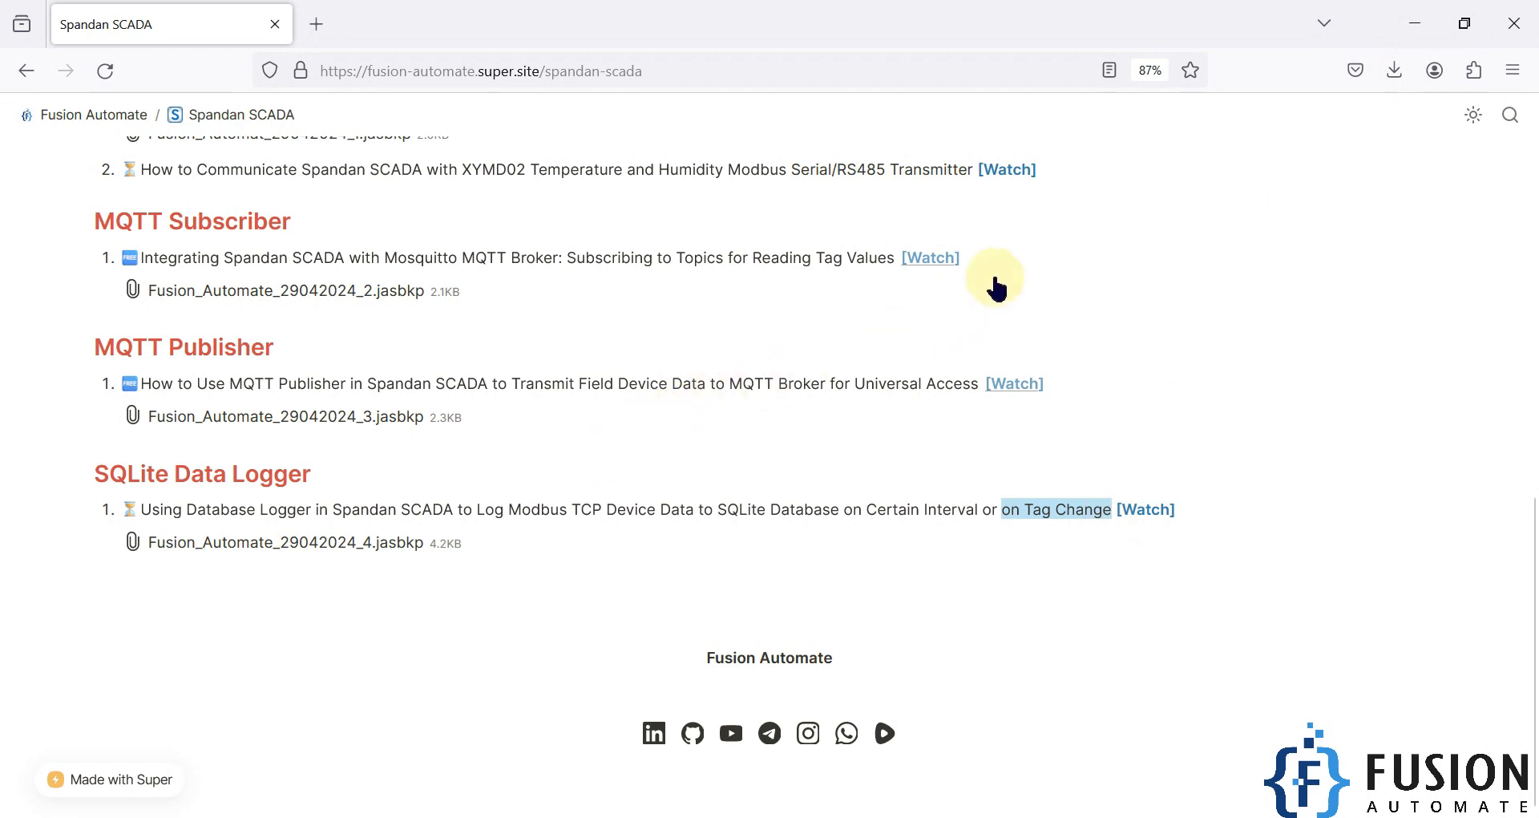
Step: Minimize the browser, open Test.db from the desktop in DB Browser for SQLite, and check its table list before closing it
{"action": "left_click", "coordinate": [1412, 24]}
{"action": "left_click_drag", "start_coordinate": [192, 529], "coordinate": [25, 441]}
{"action": "mouse_move", "coordinate": [61, 450]}
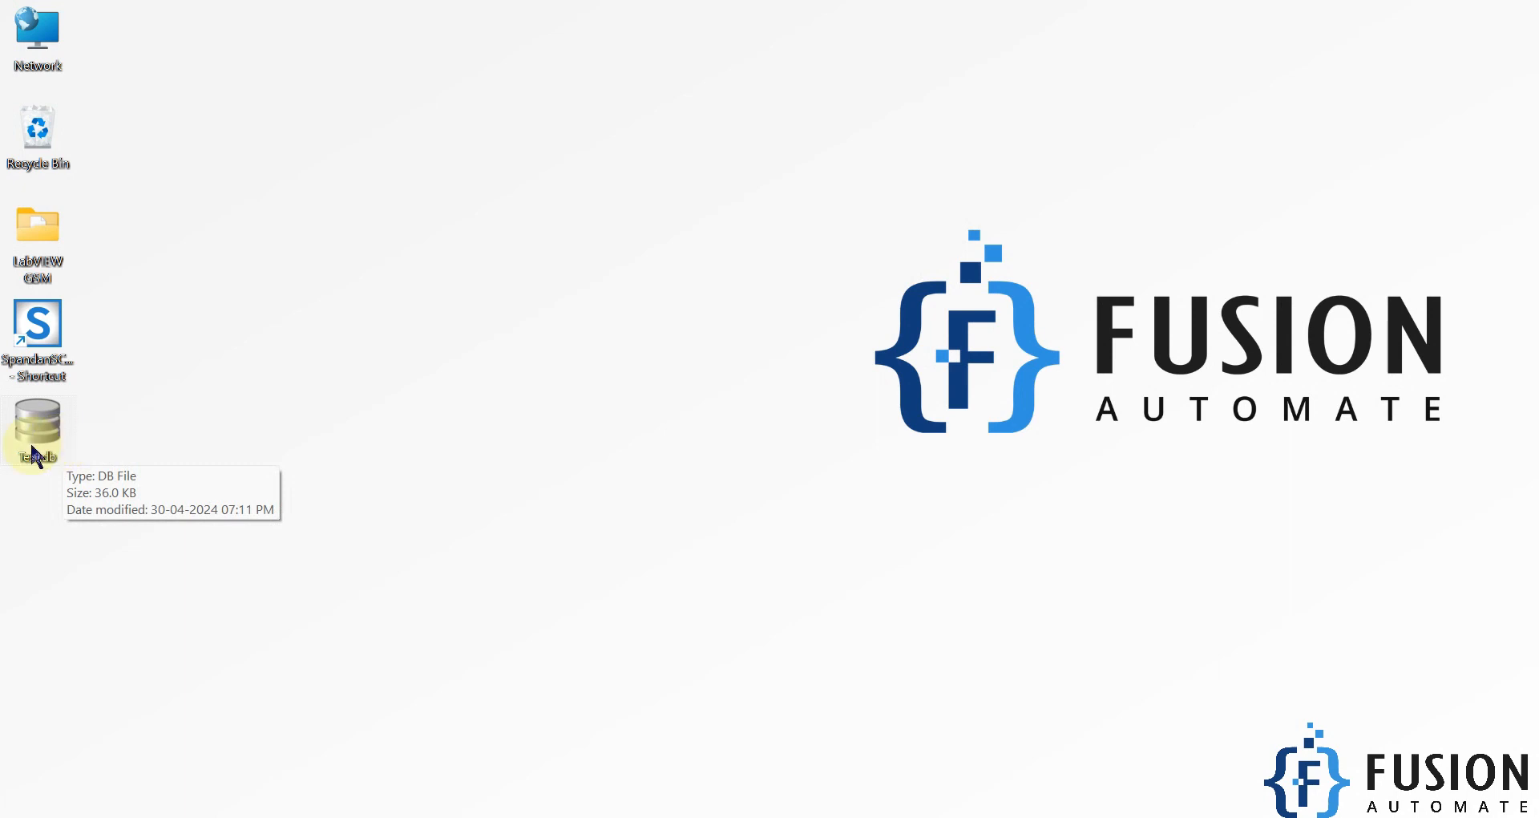
{"action": "double_click", "coordinate": [36, 445]}
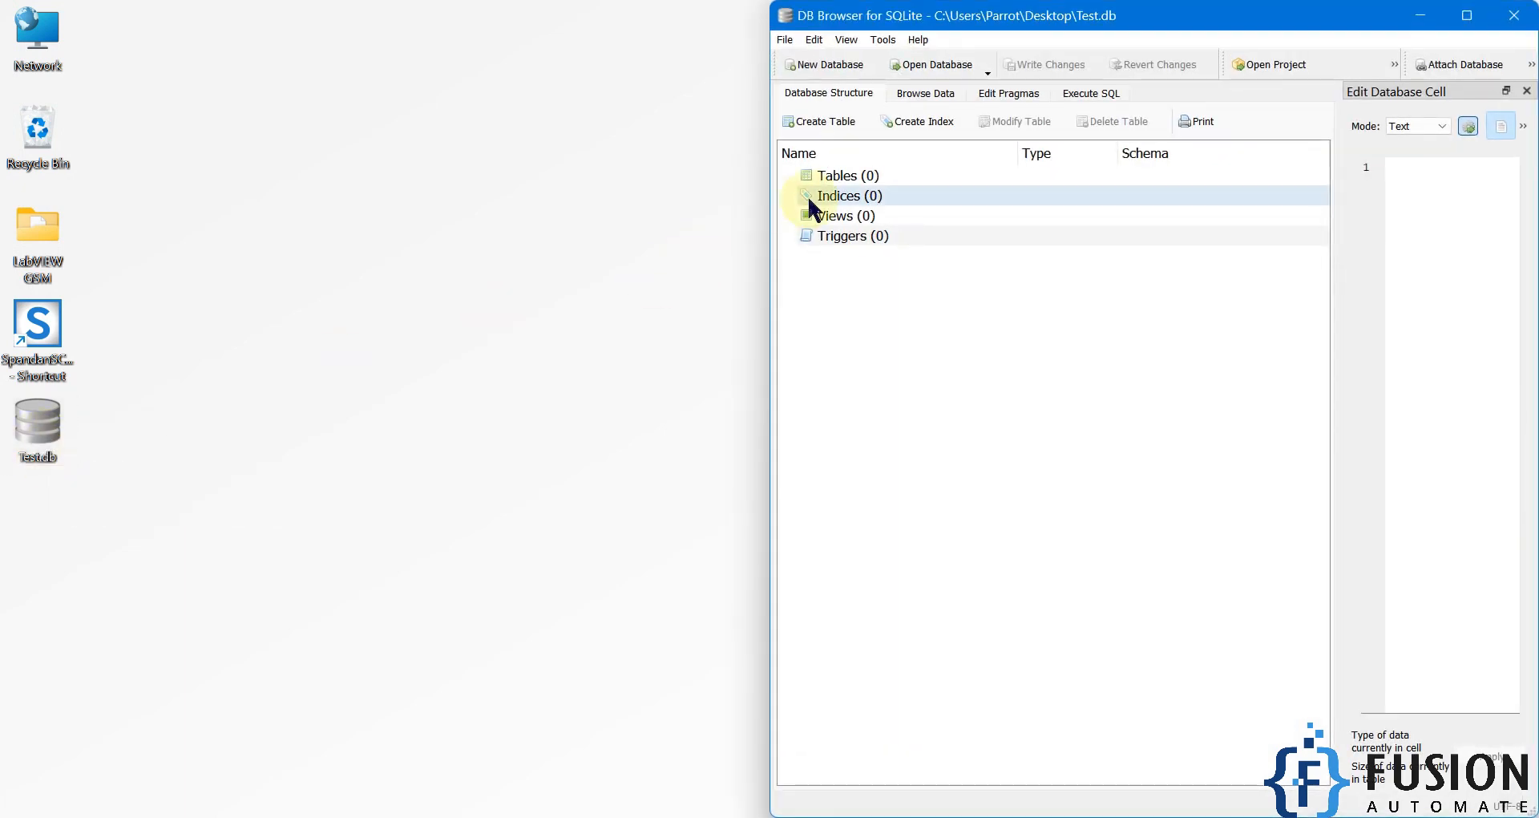
{"action": "left_click", "coordinate": [861, 188]}
{"action": "left_click", "coordinate": [981, 398]}
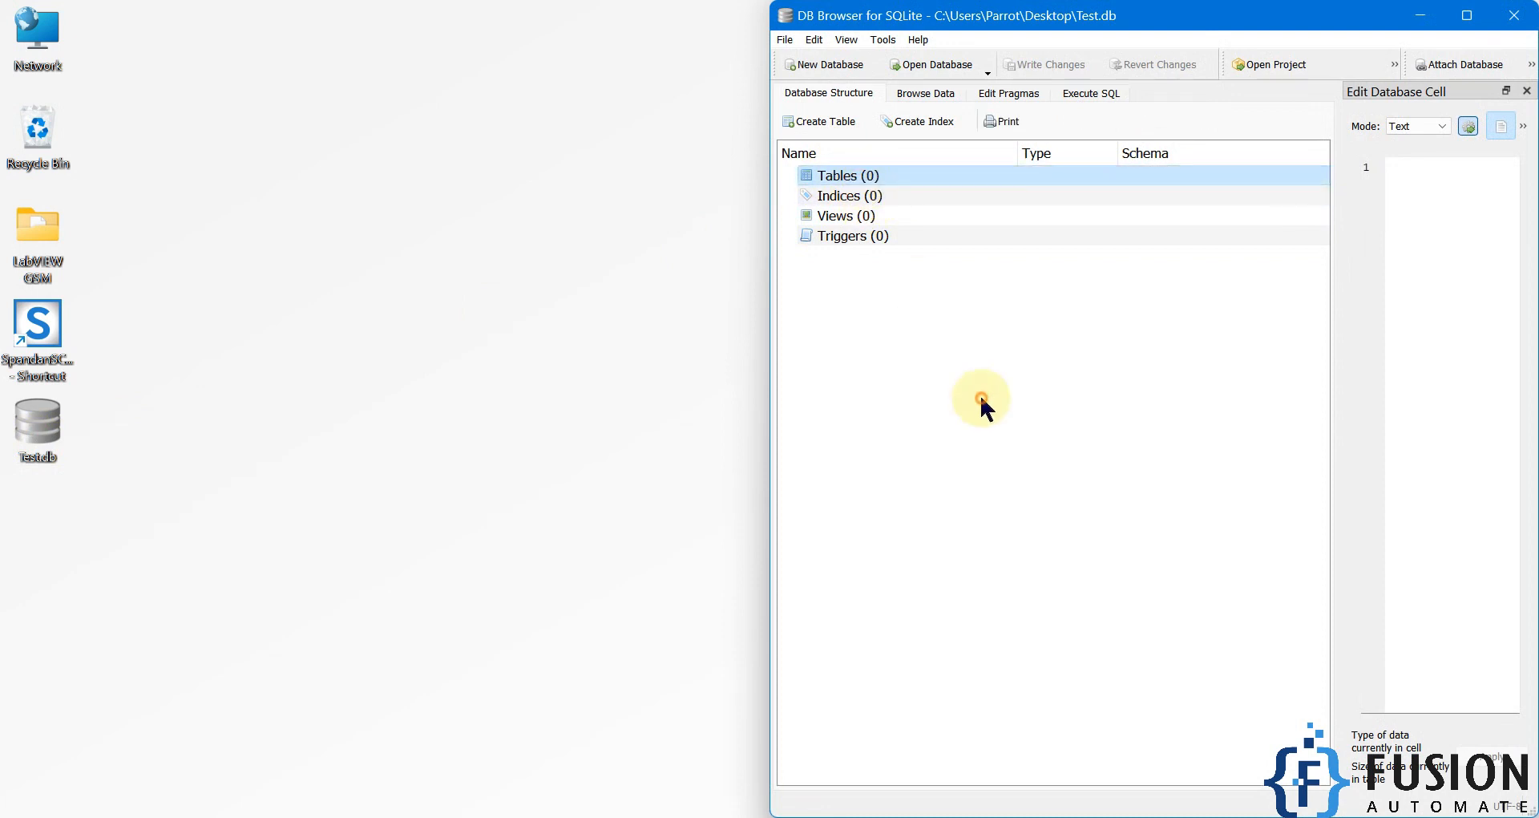
{"action": "left_click", "coordinate": [38, 329]}
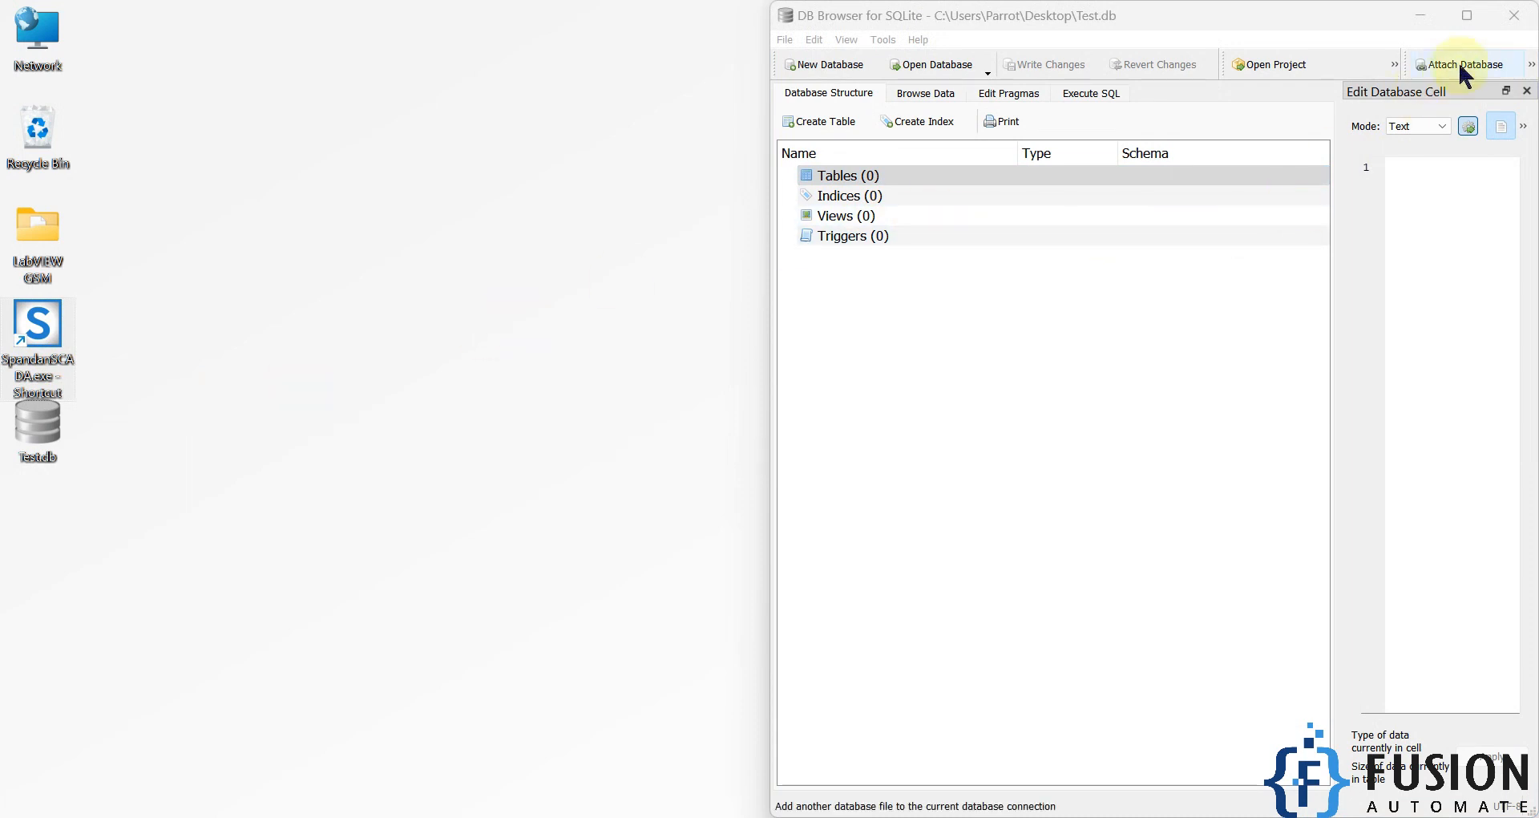
{"action": "left_click", "coordinate": [1514, 16]}
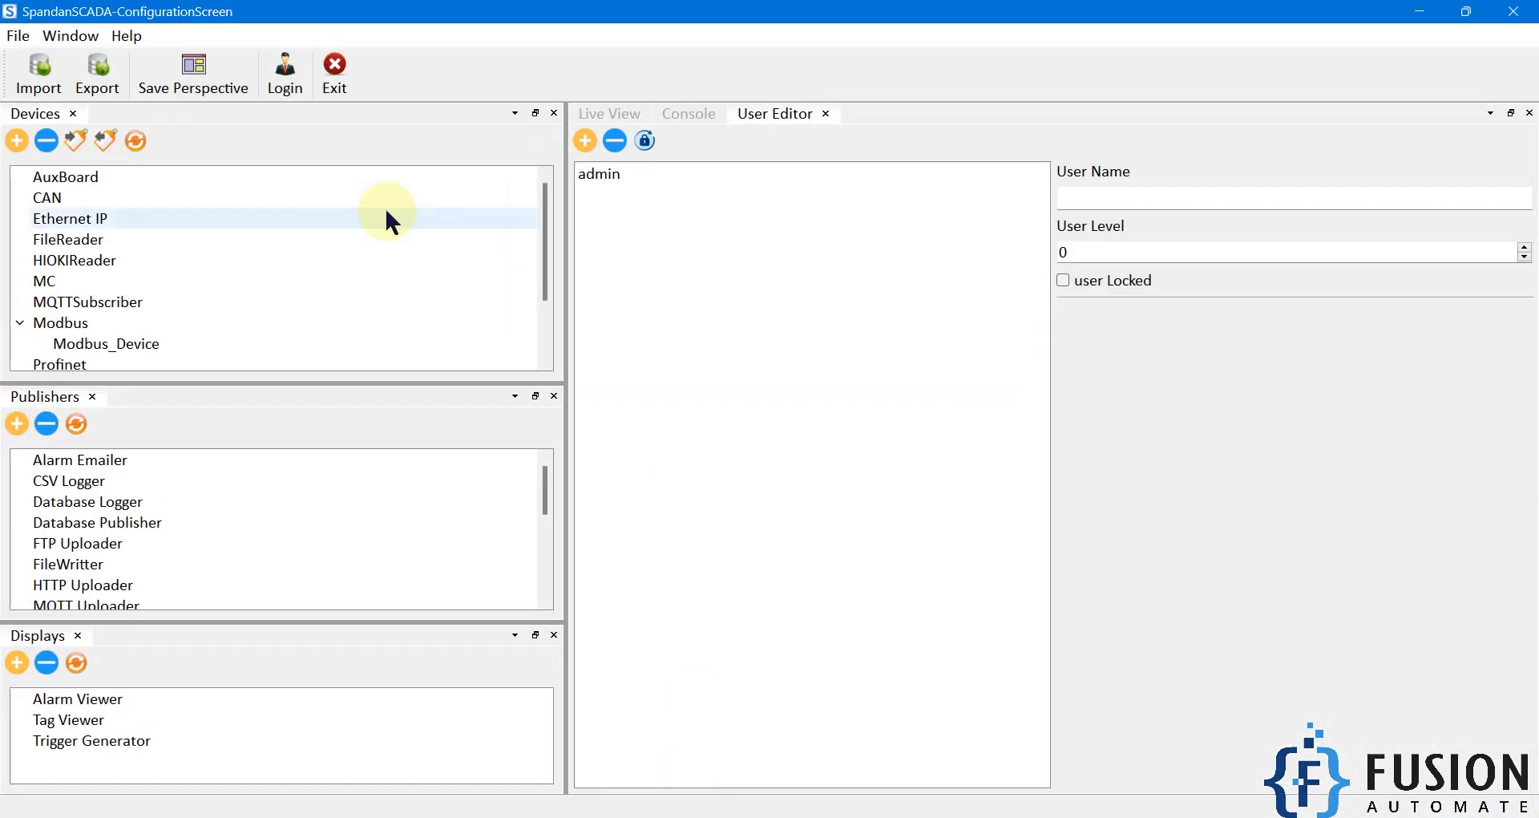
Step: Show the live tag values in SpandanSCADA and set register 0 to 30 in Modbus Slave
{"action": "double_click", "coordinate": [121, 344]}
{"action": "left_click", "coordinate": [595, 114]}
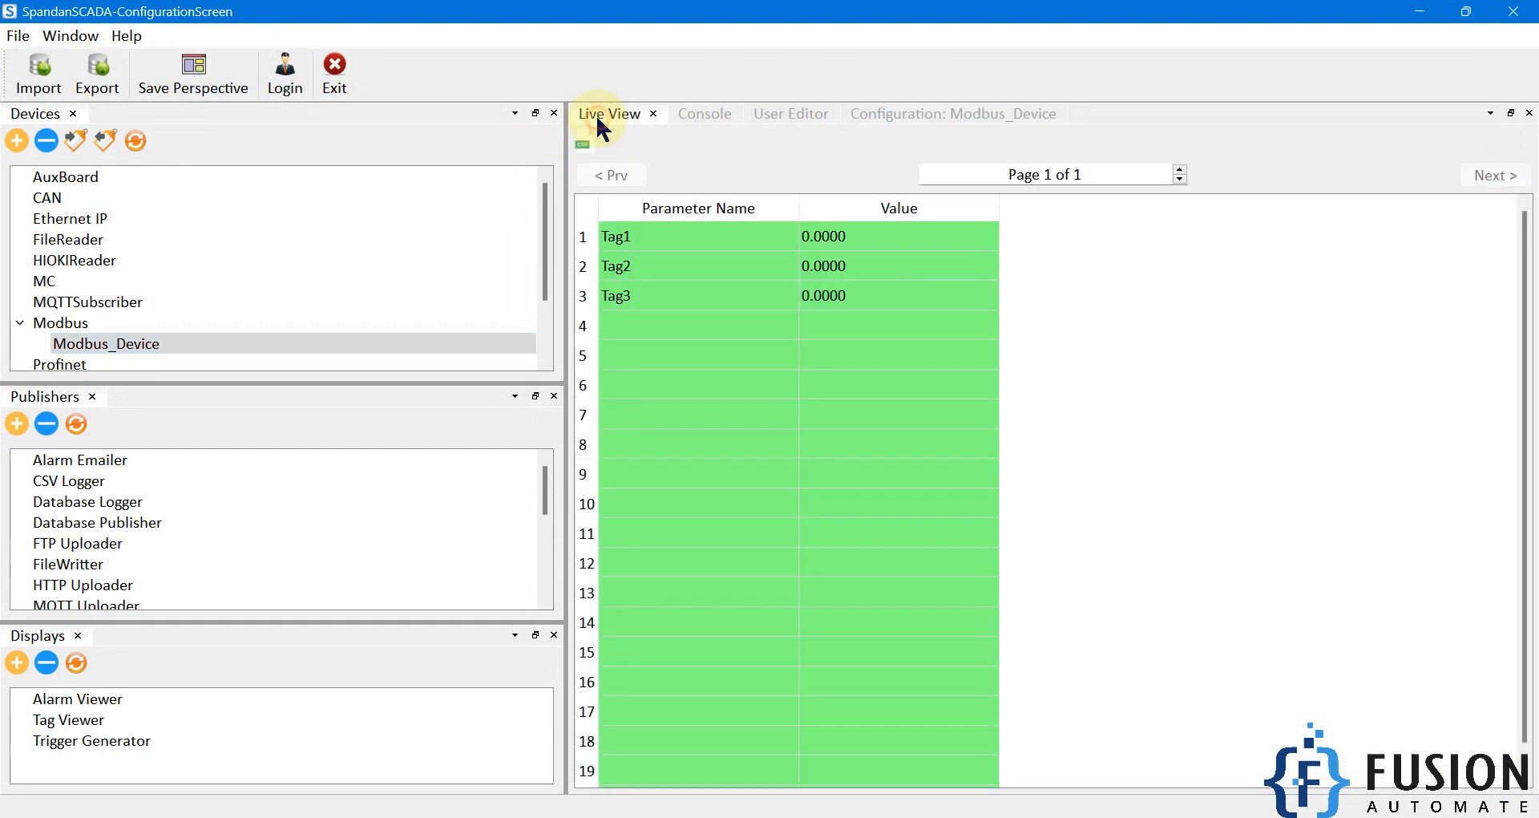
{"action": "left_click", "coordinate": [914, 816]}
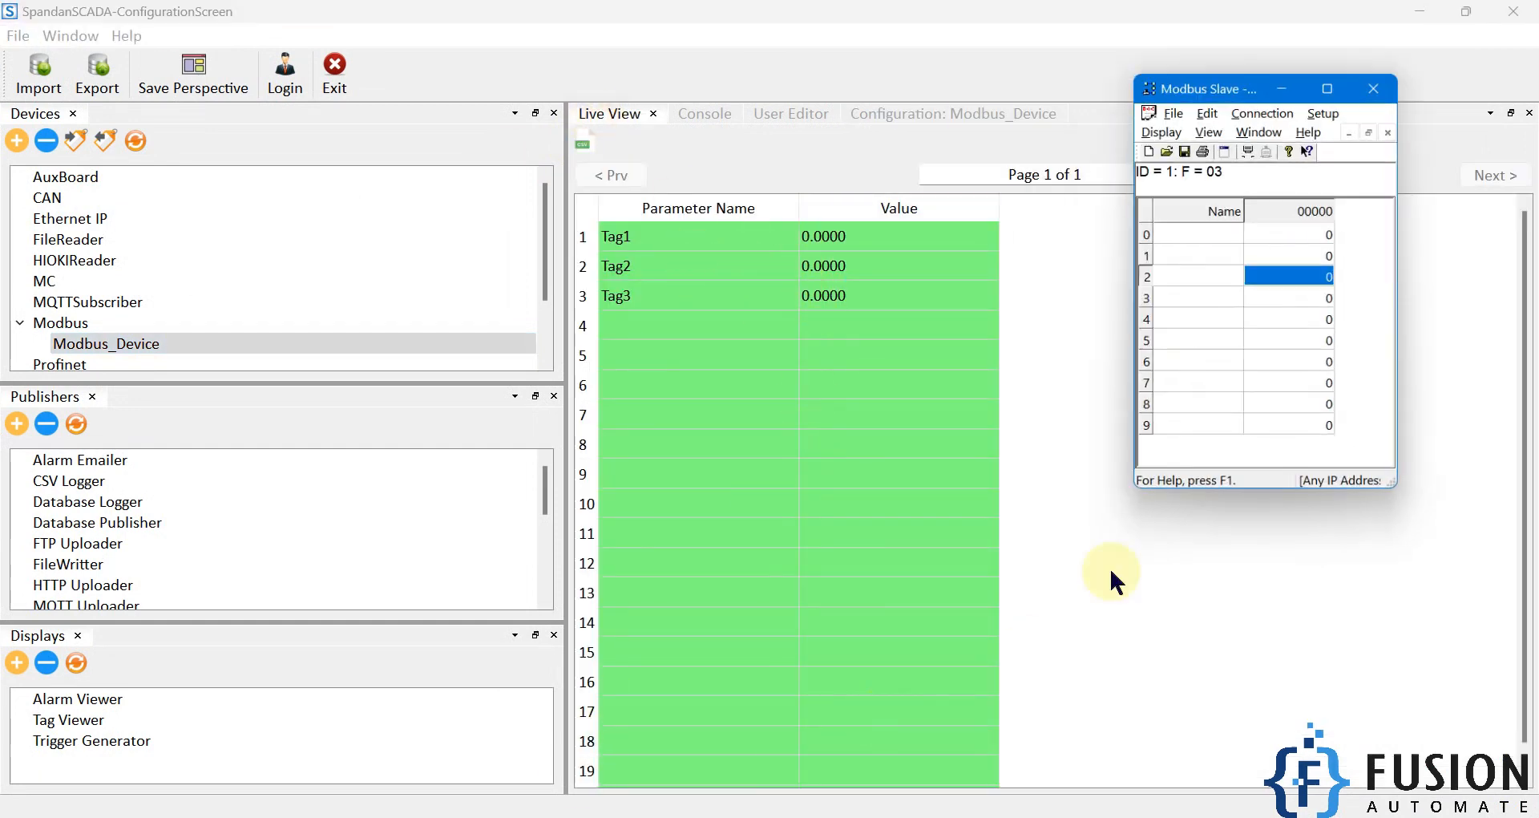
{"action": "double_click", "coordinate": [1328, 227]}
{"action": "type", "text": "30"}
{"action": "key", "text": "Return"}
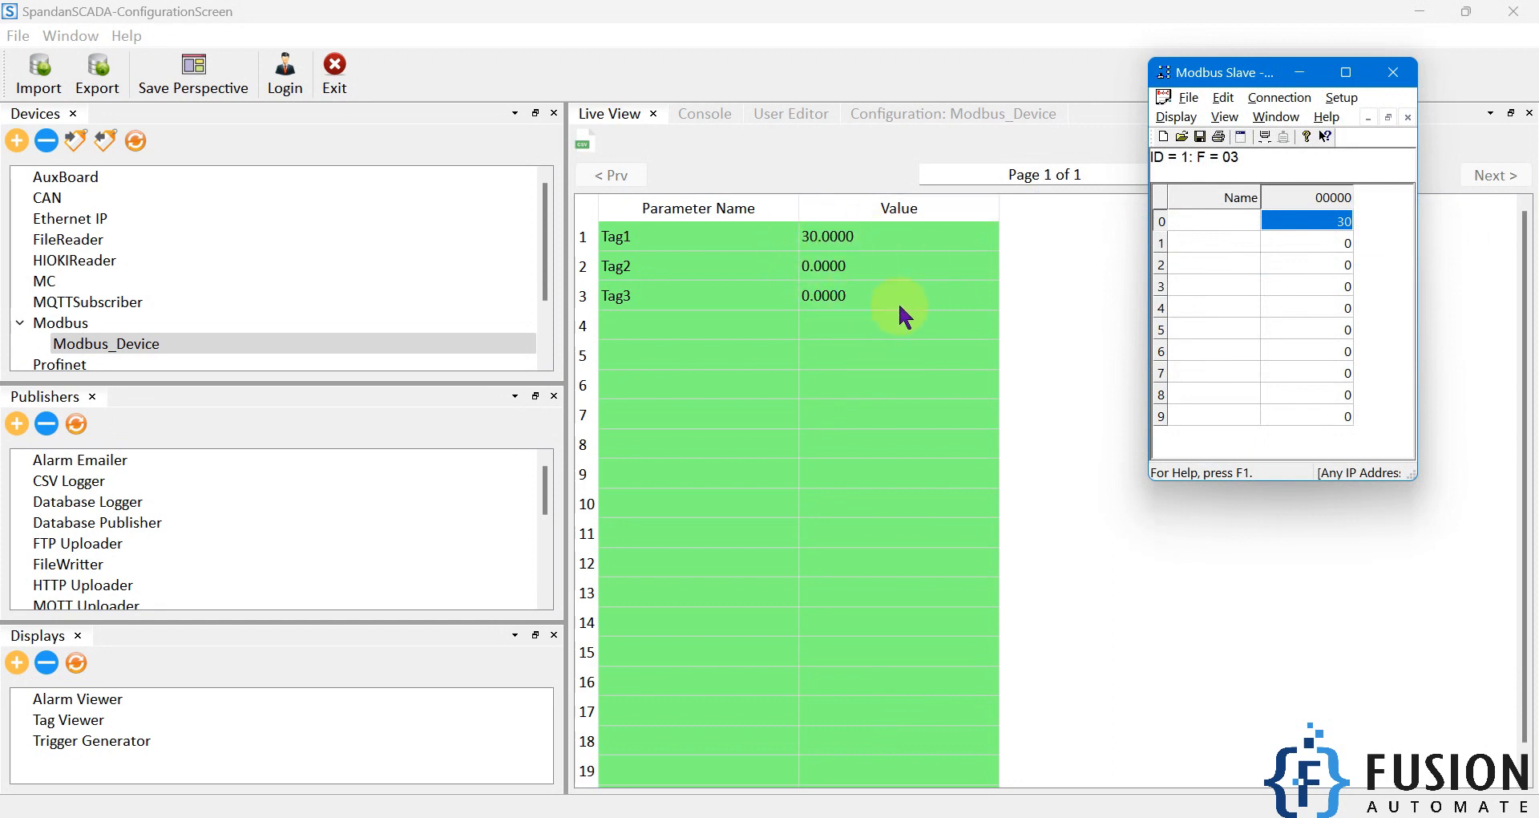
Step: Add a Database Logger publisher named SQLite_Logger in SpandanSCADA
{"action": "left_click", "coordinate": [35, 401]}
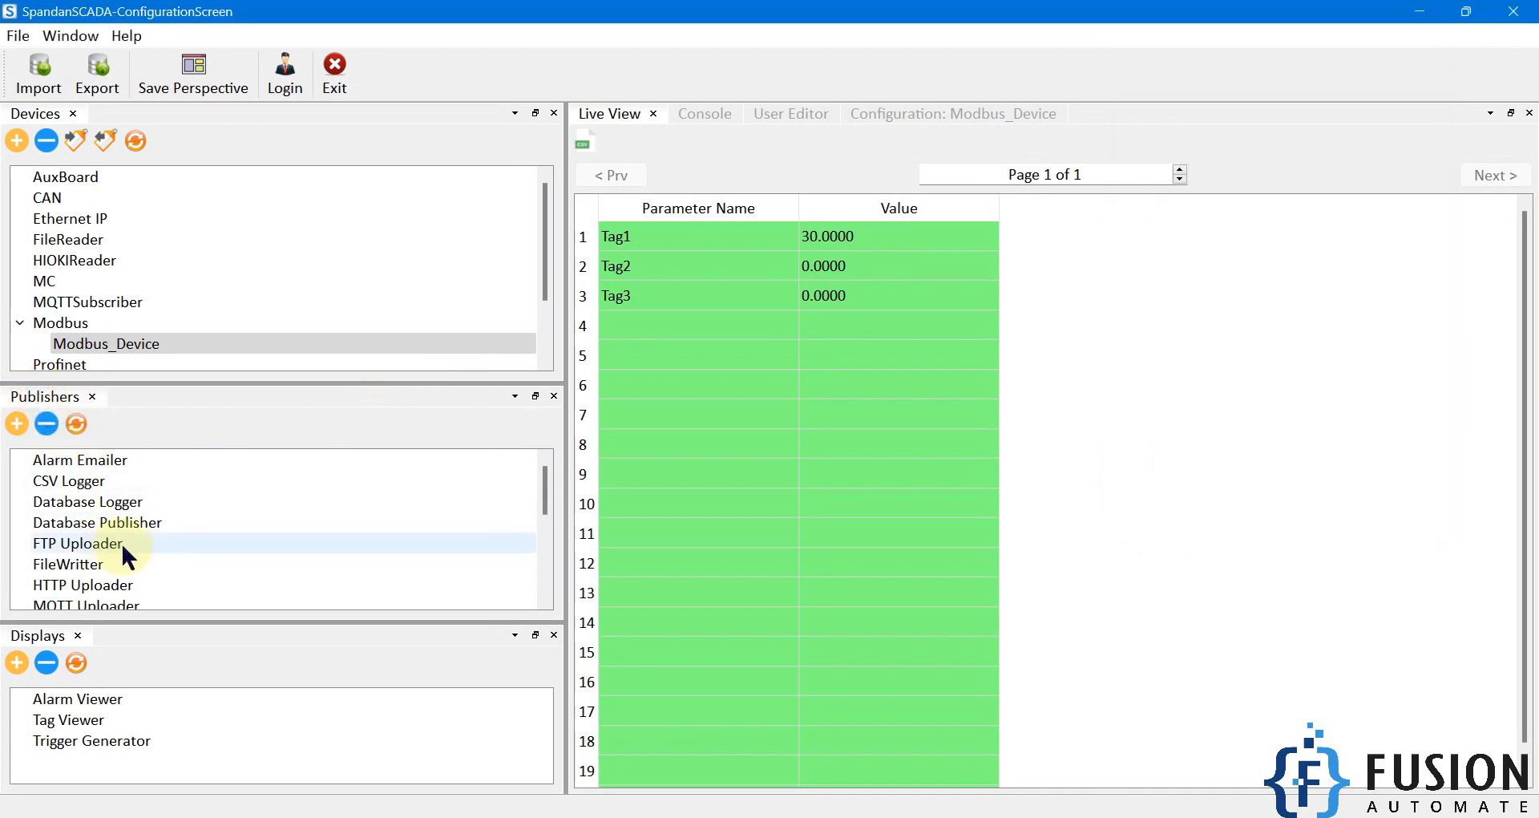
{"action": "left_click", "coordinate": [104, 503]}
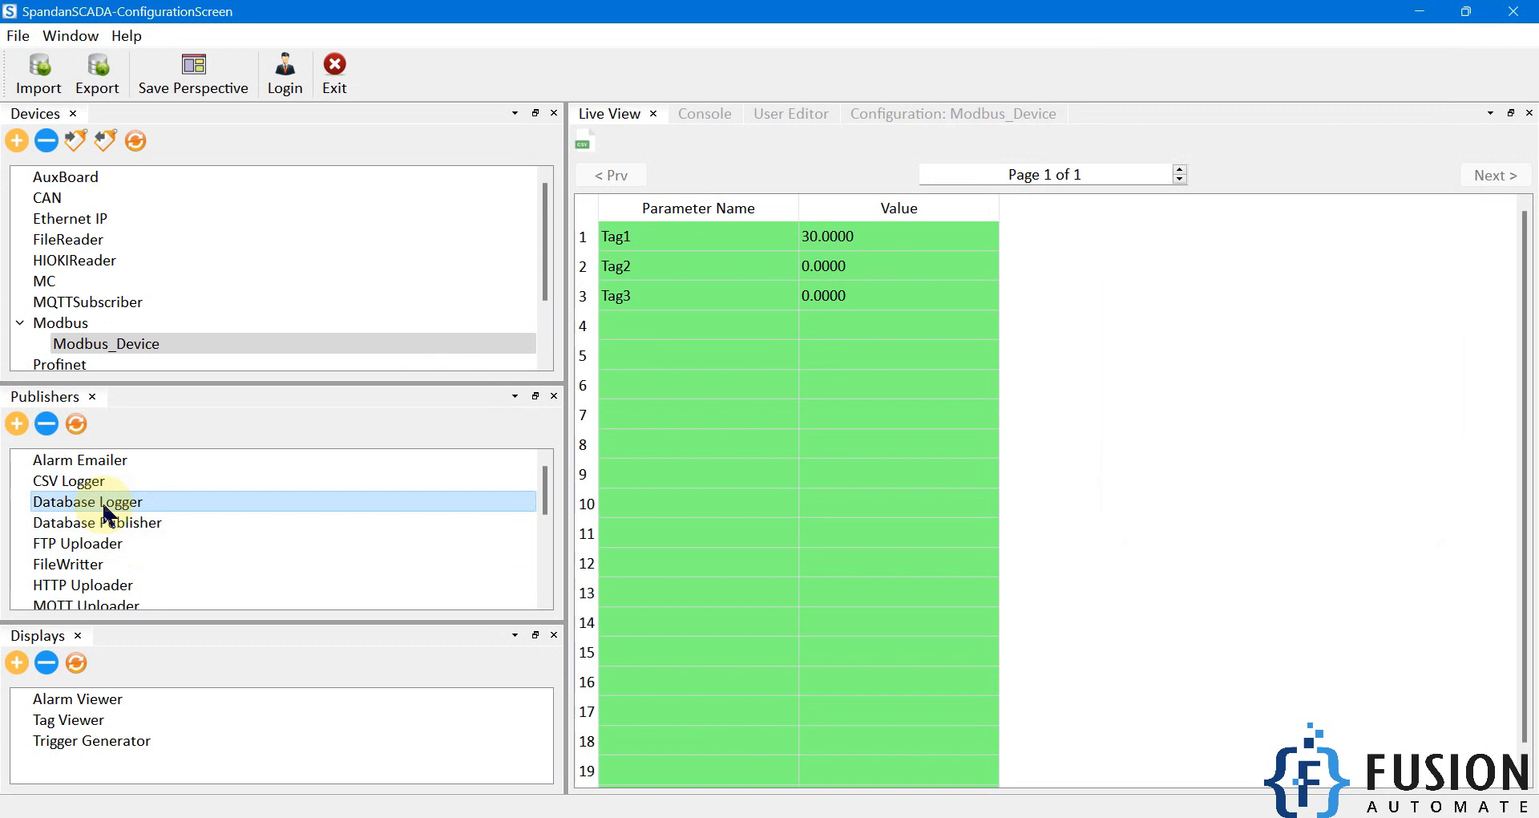
{"action": "left_click", "coordinate": [19, 432]}
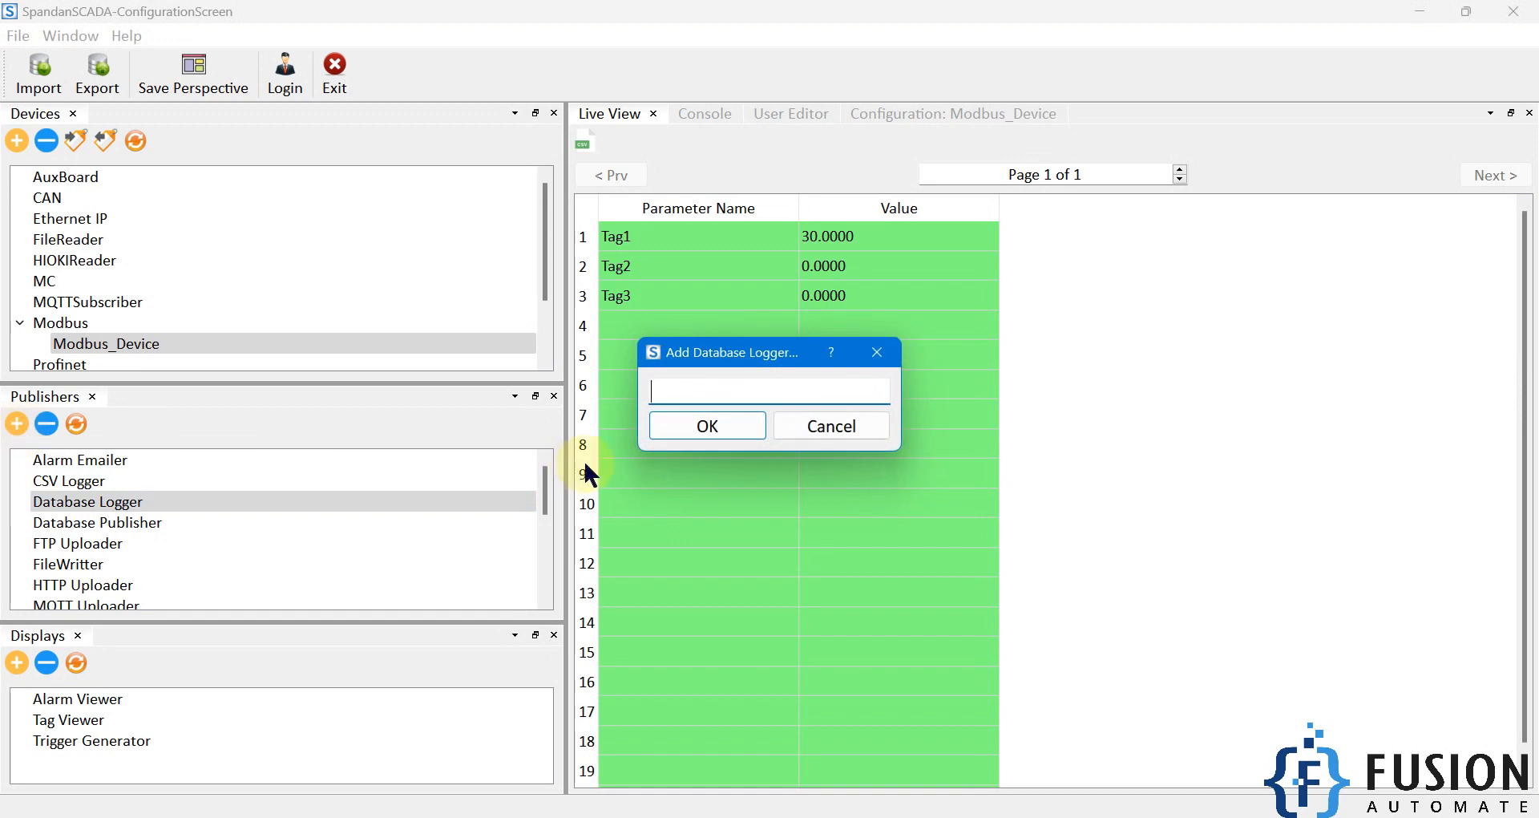
{"action": "type", "text": "SQLi"}
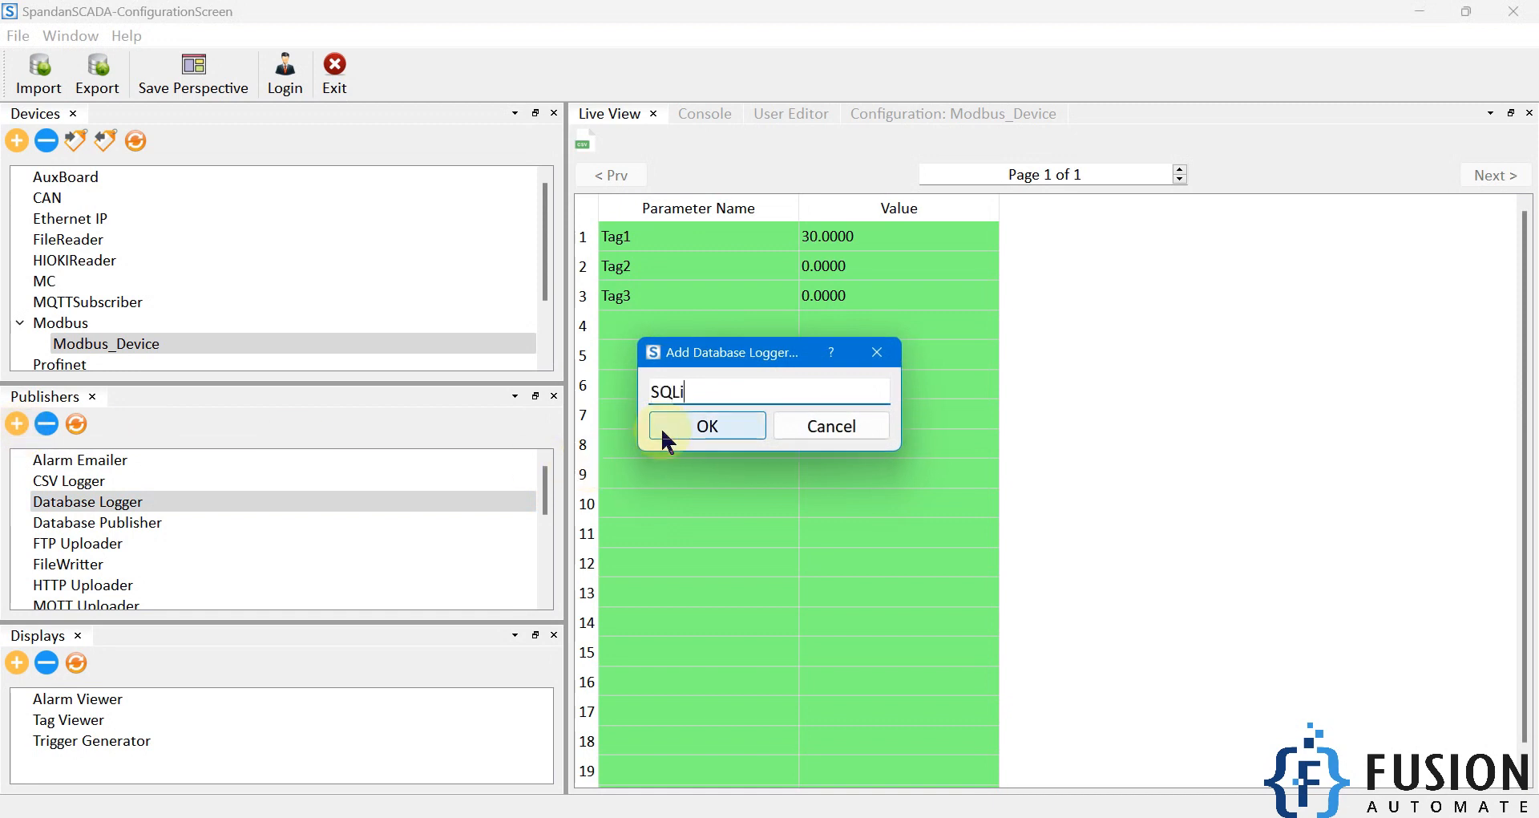
{"action": "type", "text": "te_Logger"}
{"action": "left_click", "coordinate": [661, 427]}
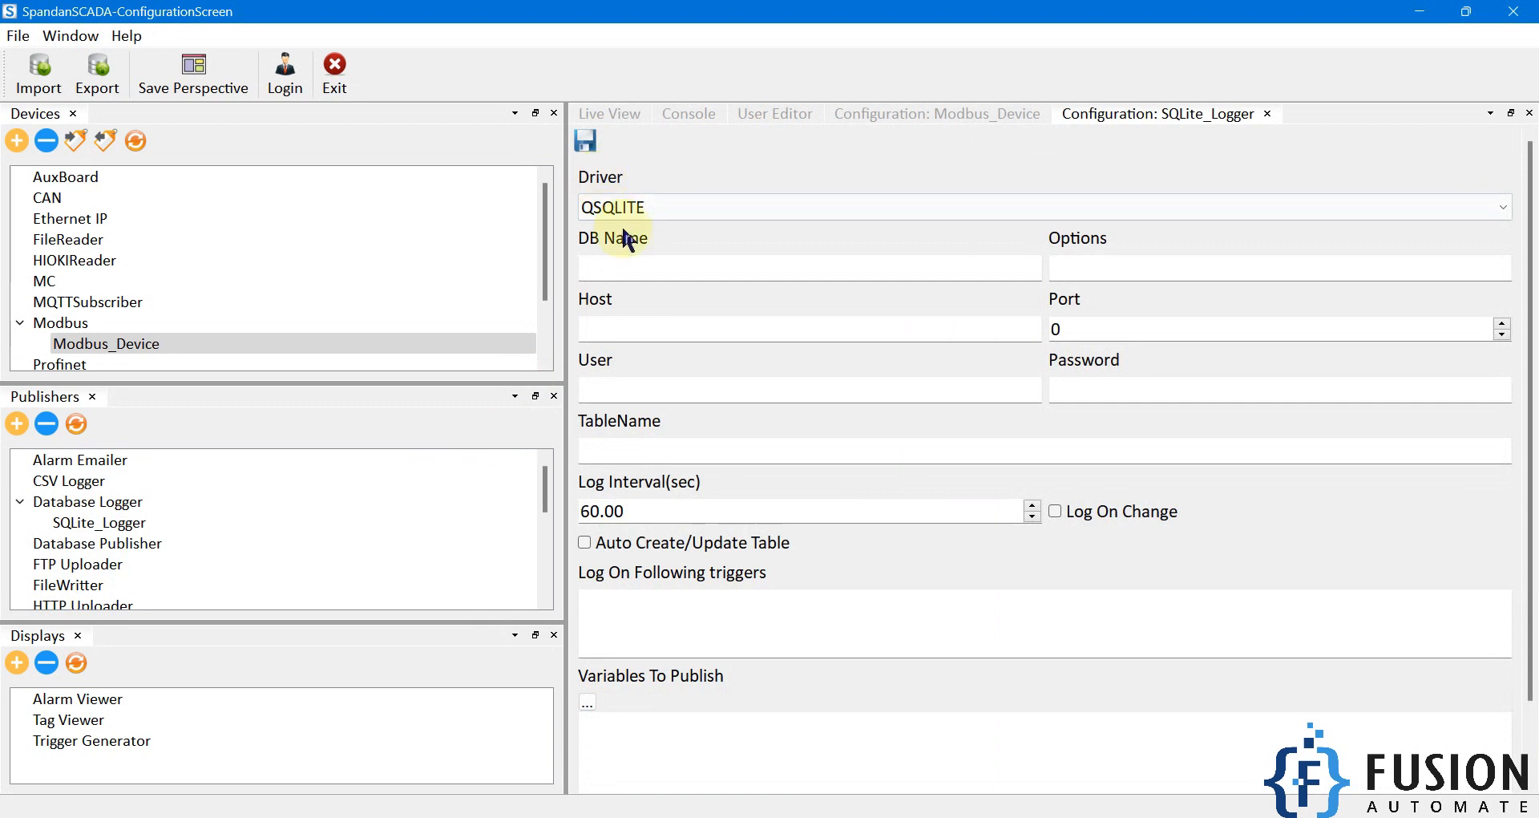
Step: Choose the QSQLITE driver for SQLite_Logger and enter the full path of the desktop file Test.db, without quotation marks, as DB Name
{"action": "left_click", "coordinate": [659, 208]}
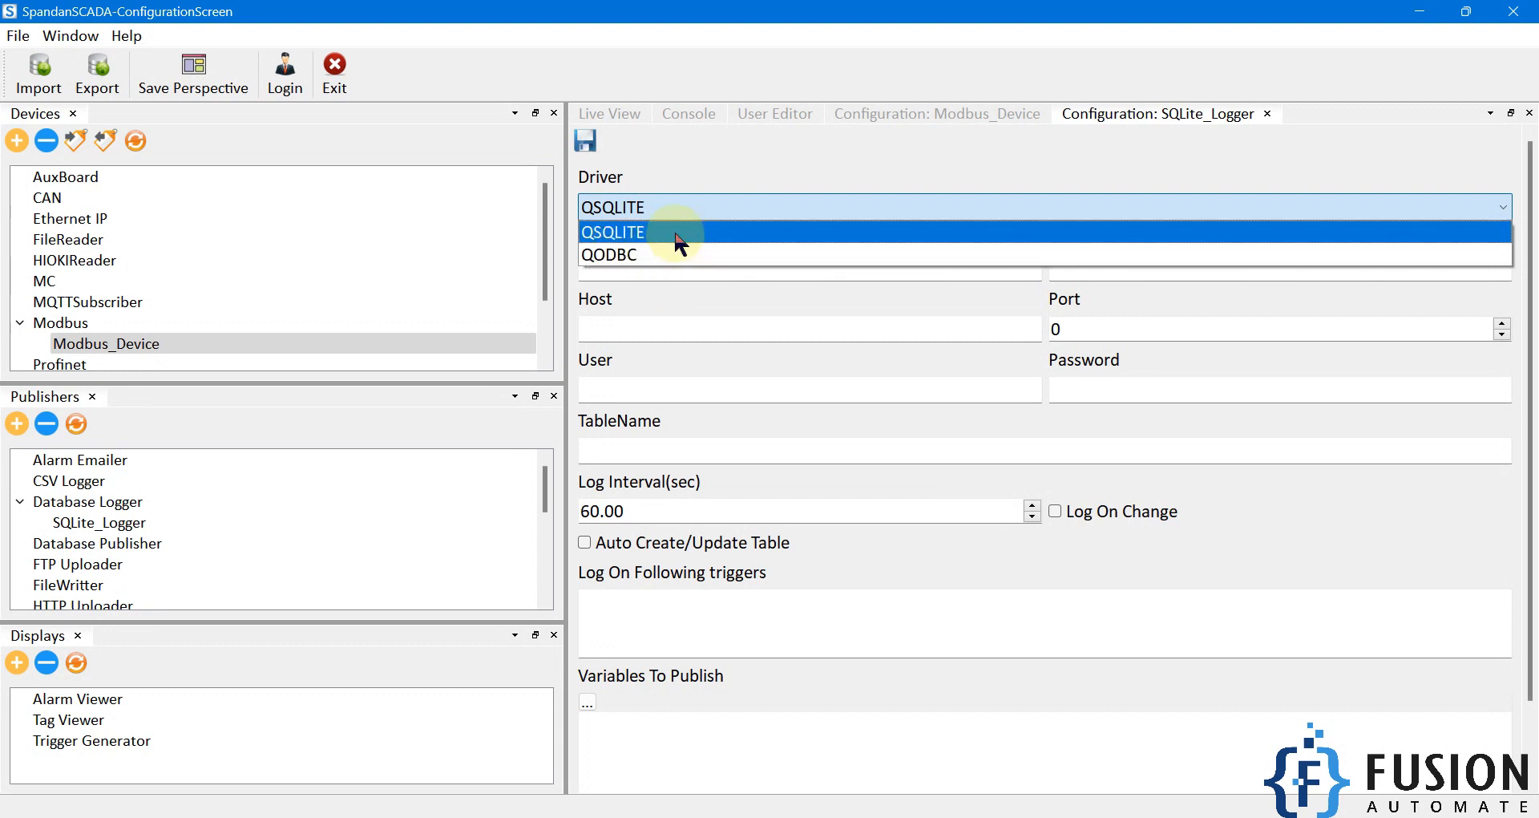
{"action": "left_click", "coordinate": [676, 234]}
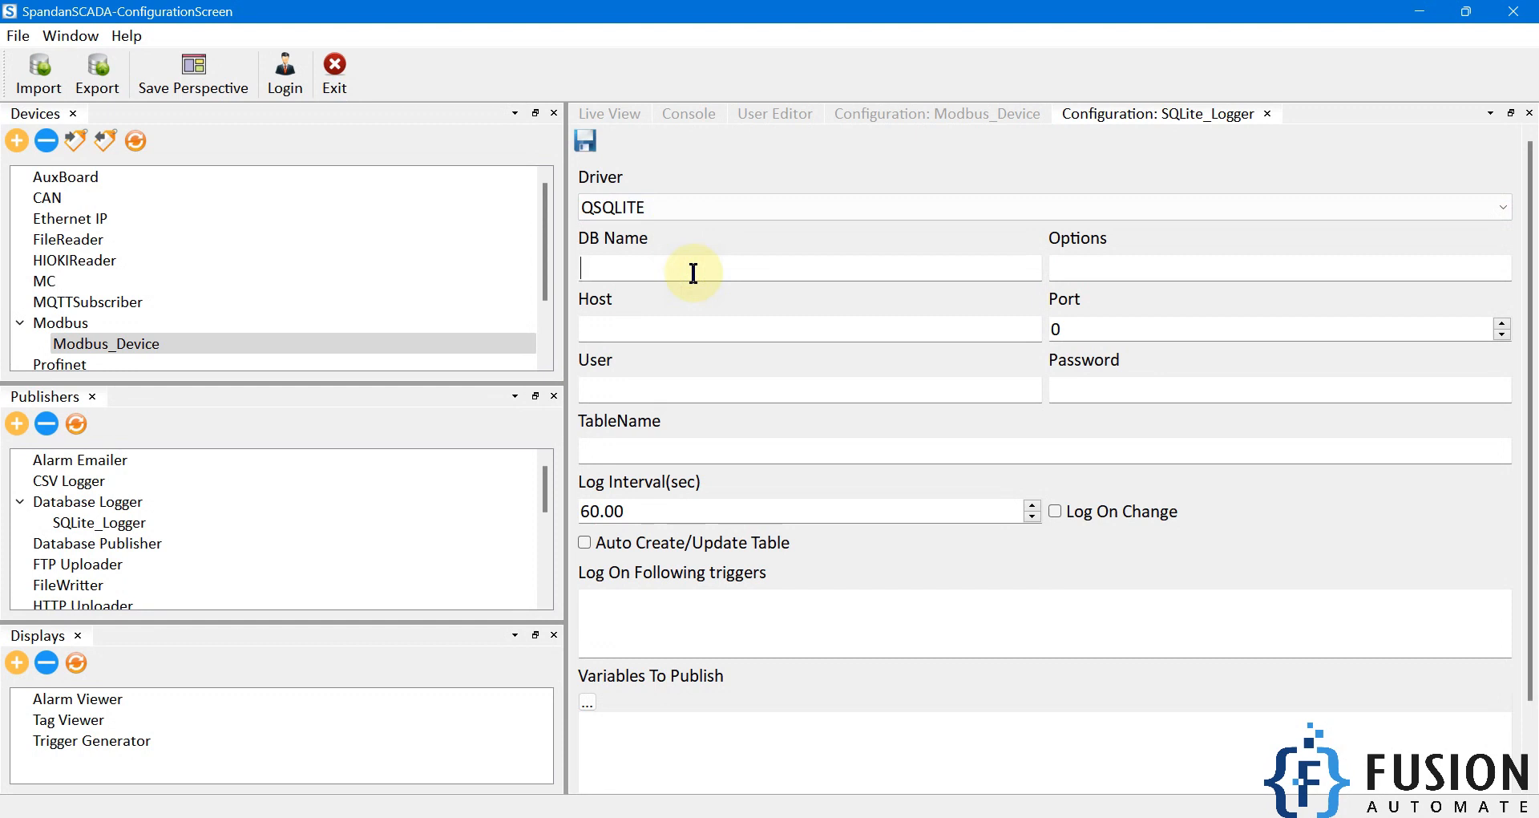
{"action": "left_click_drag", "start_coordinate": [562, 12], "coordinate": [903, 69]}
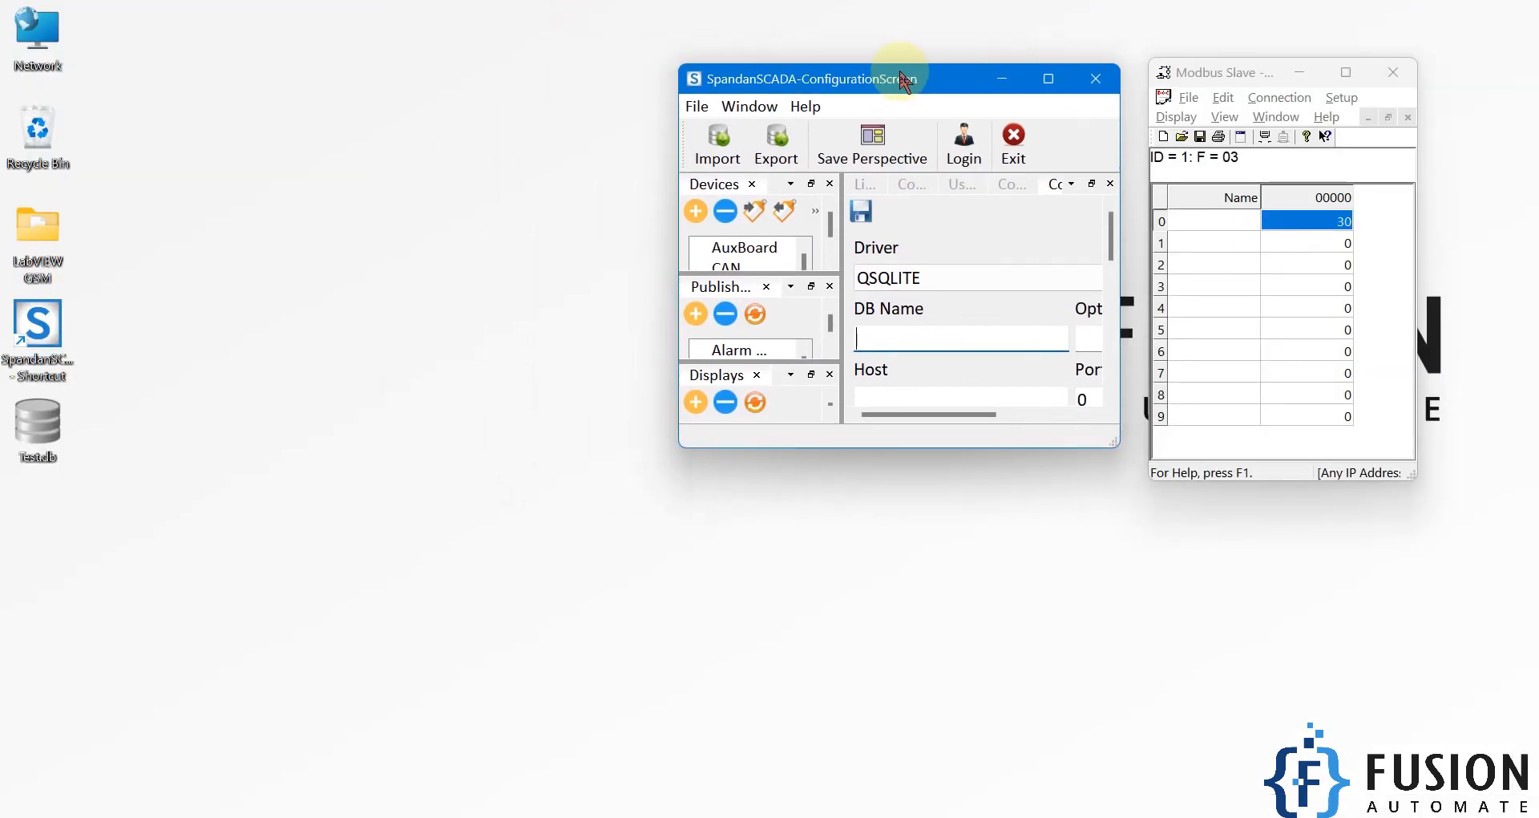
{"action": "right_click", "coordinate": [36, 425]}
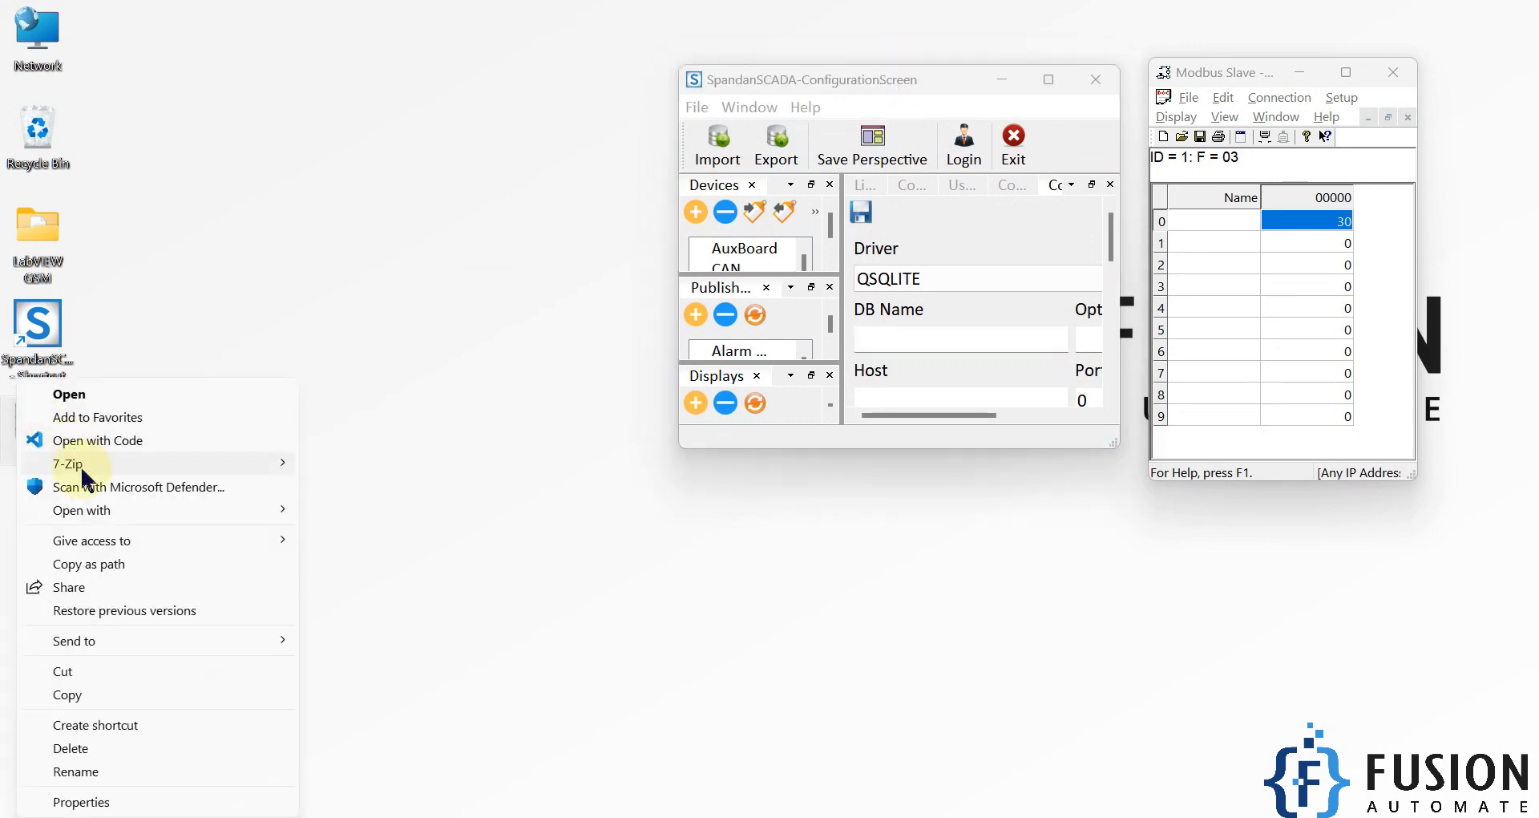
{"action": "left_click", "coordinate": [95, 564]}
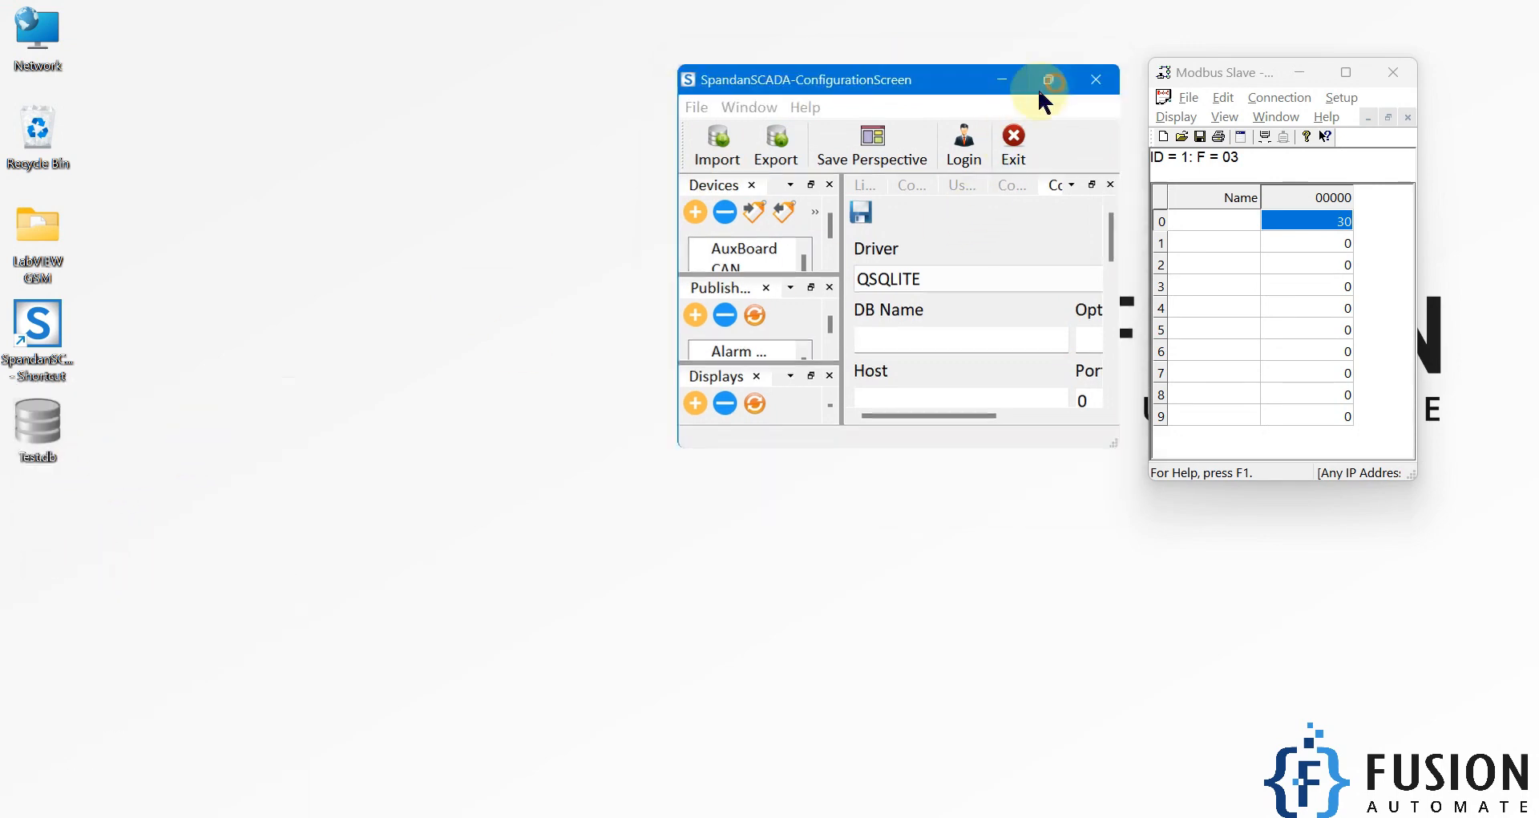
{"action": "left_click", "coordinate": [1048, 78]}
{"action": "key", "text": "ctrl+v"}
{"action": "key", "text": "BackSpace"}
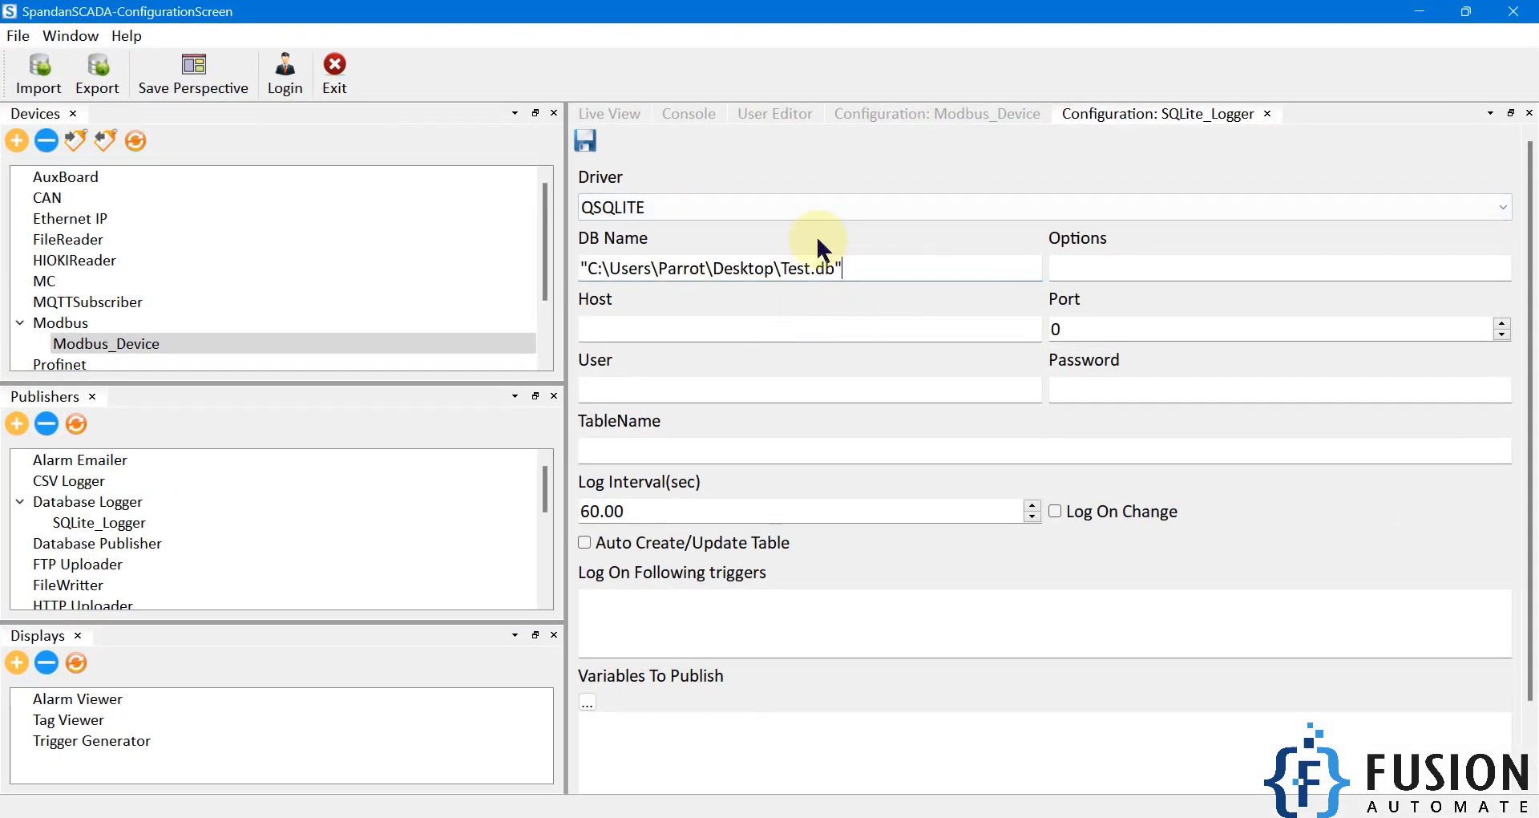
{"action": "key", "text": "Delete"}
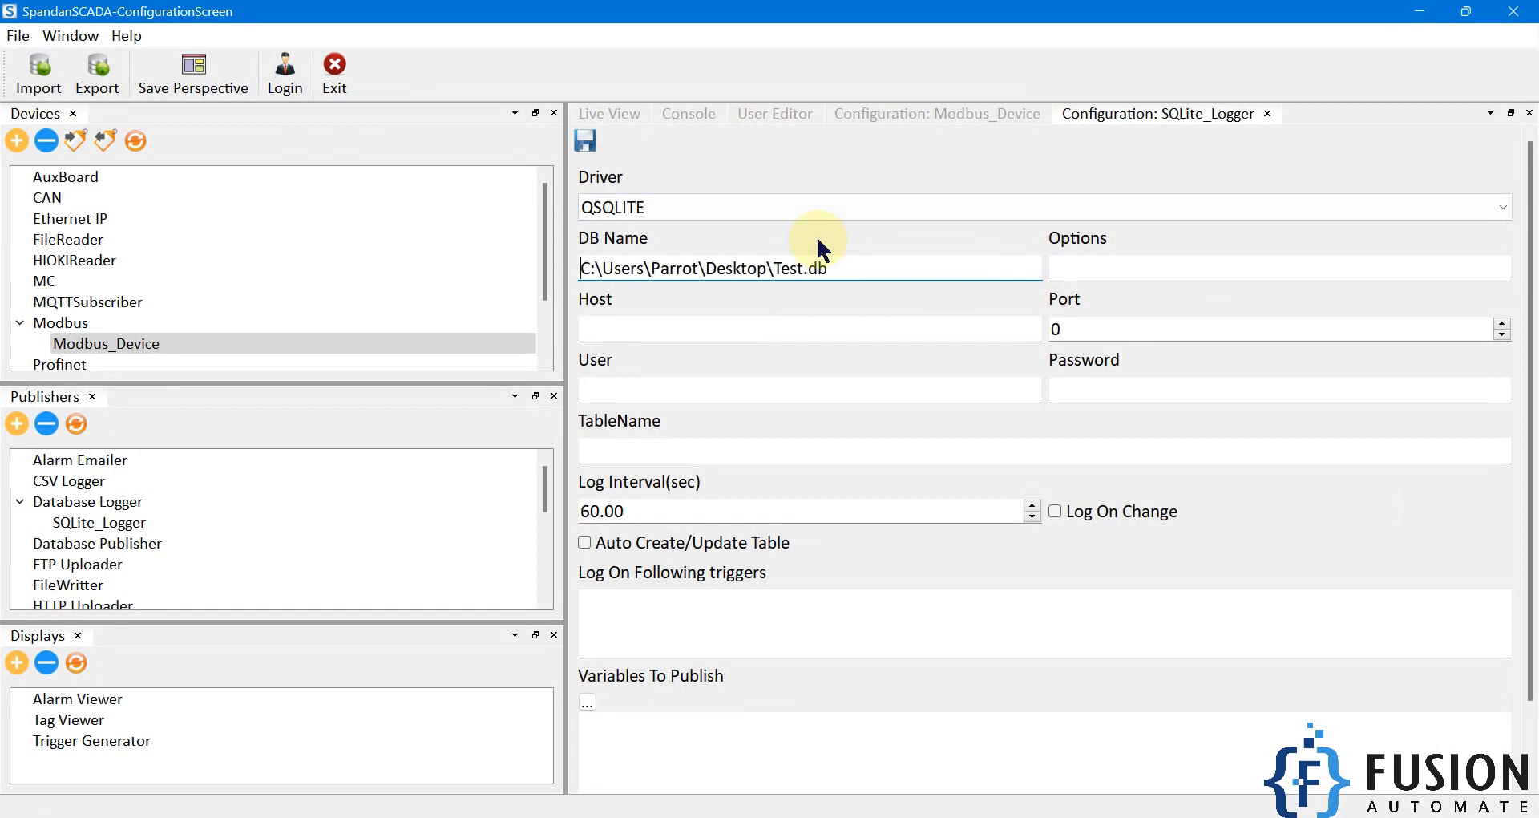
{"action": "left_click_drag", "start_coordinate": [865, 265], "coordinate": [578, 266]}
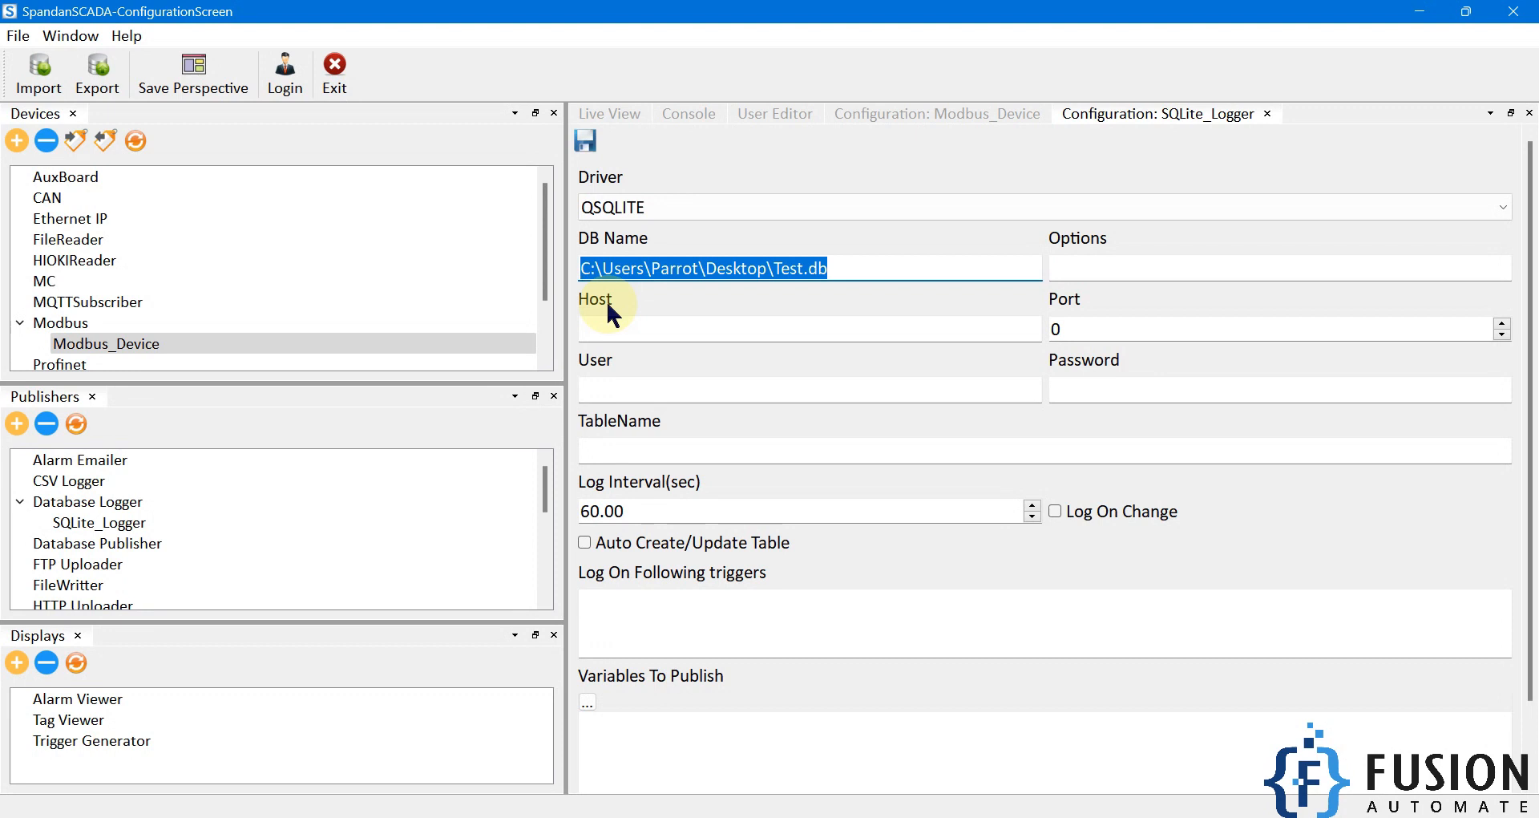
{"action": "left_click", "coordinate": [1080, 268]}
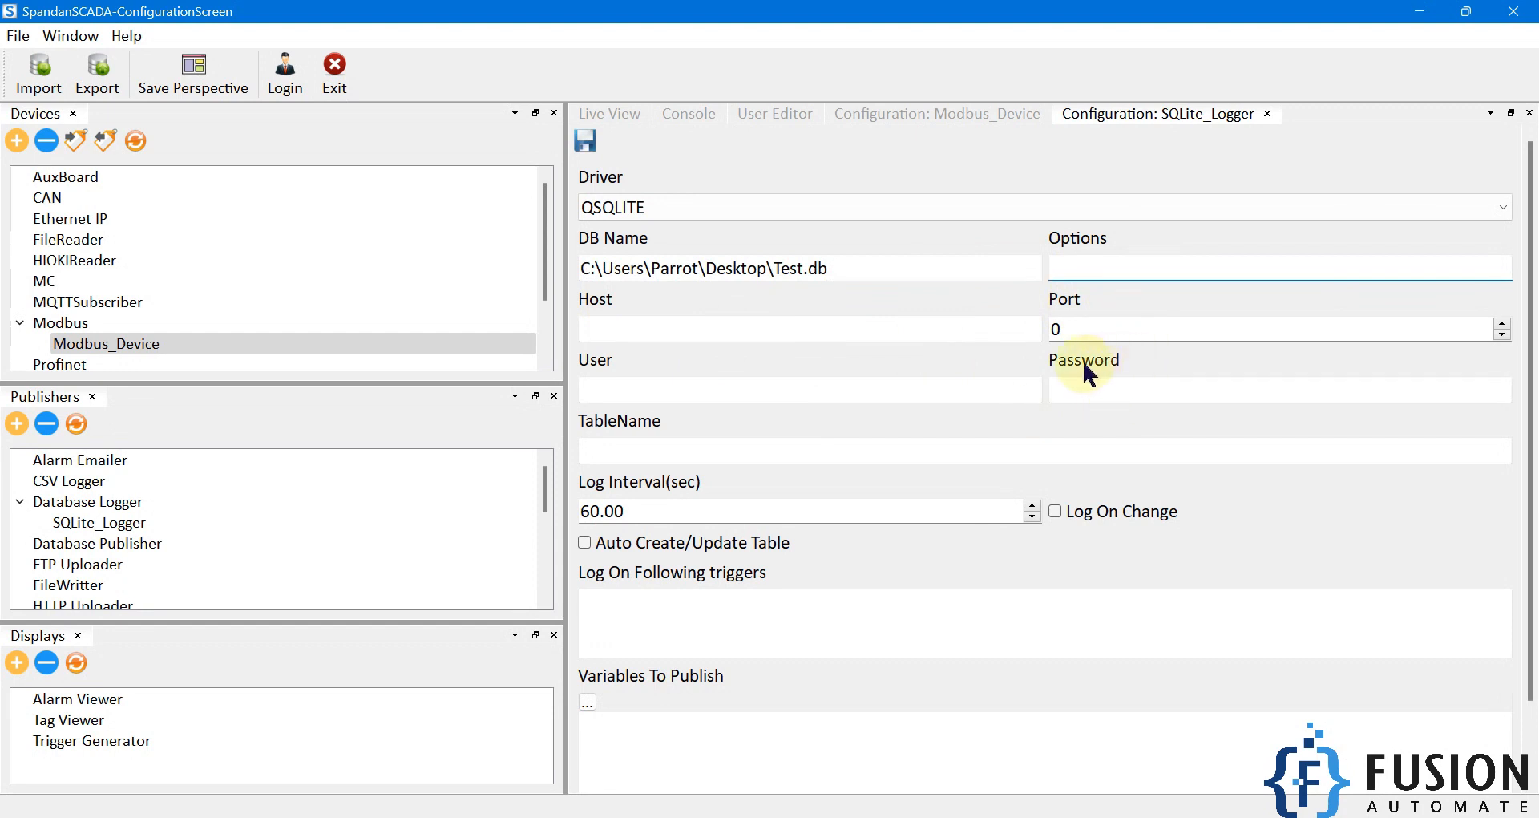
Step: Set the logger's table name to Modbus_Data
{"action": "left_click", "coordinate": [1036, 458]}
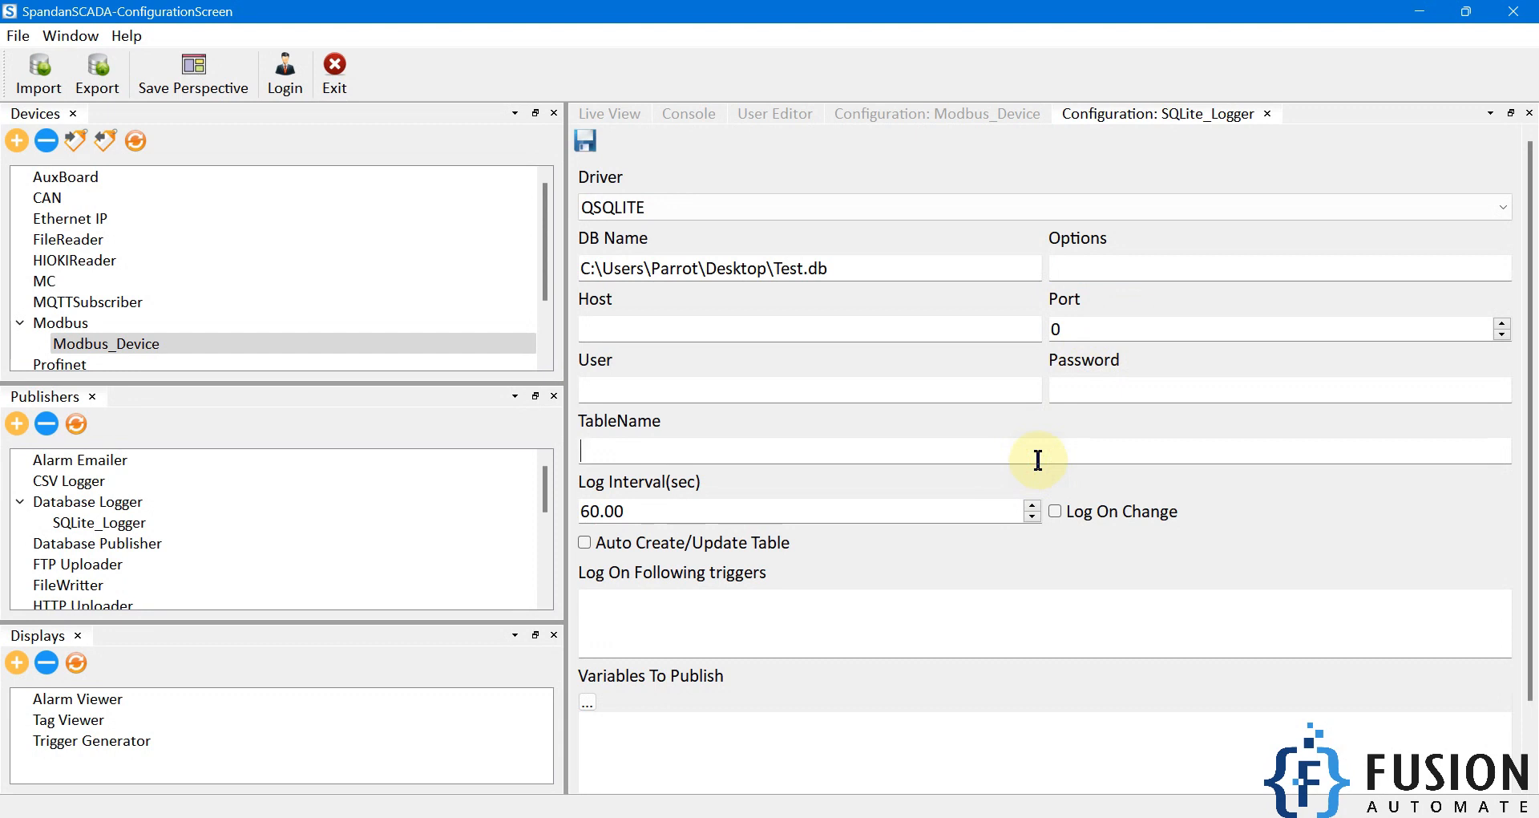
{"action": "type", "text": "Modbus_Data"}
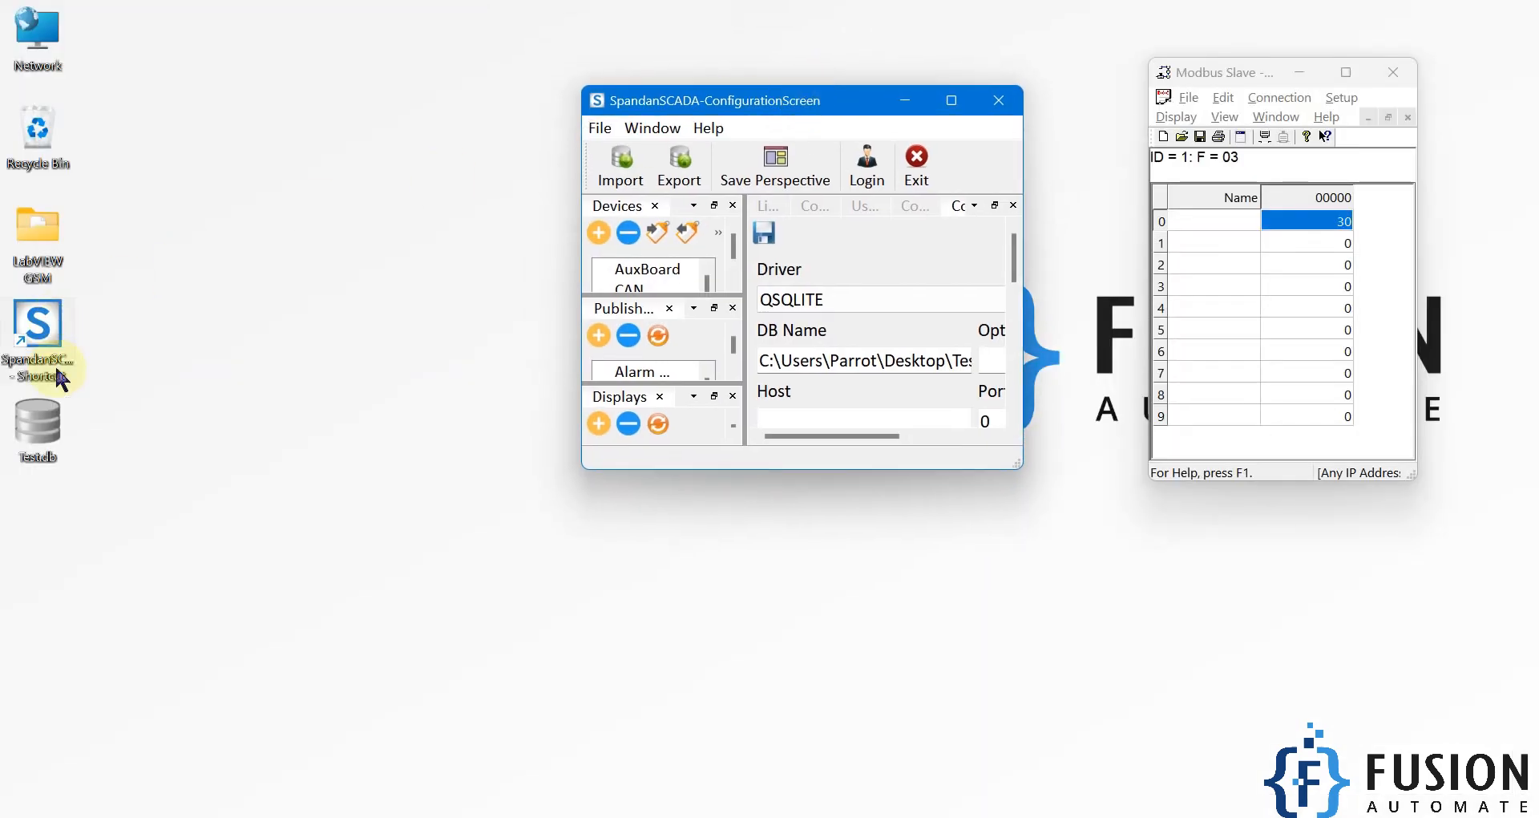
Step: Check Test.db for existing tables in DB Browser, close it, and enable Auto Create/Update Table for SQLite_Logger
{"action": "left_click", "coordinate": [38, 425]}
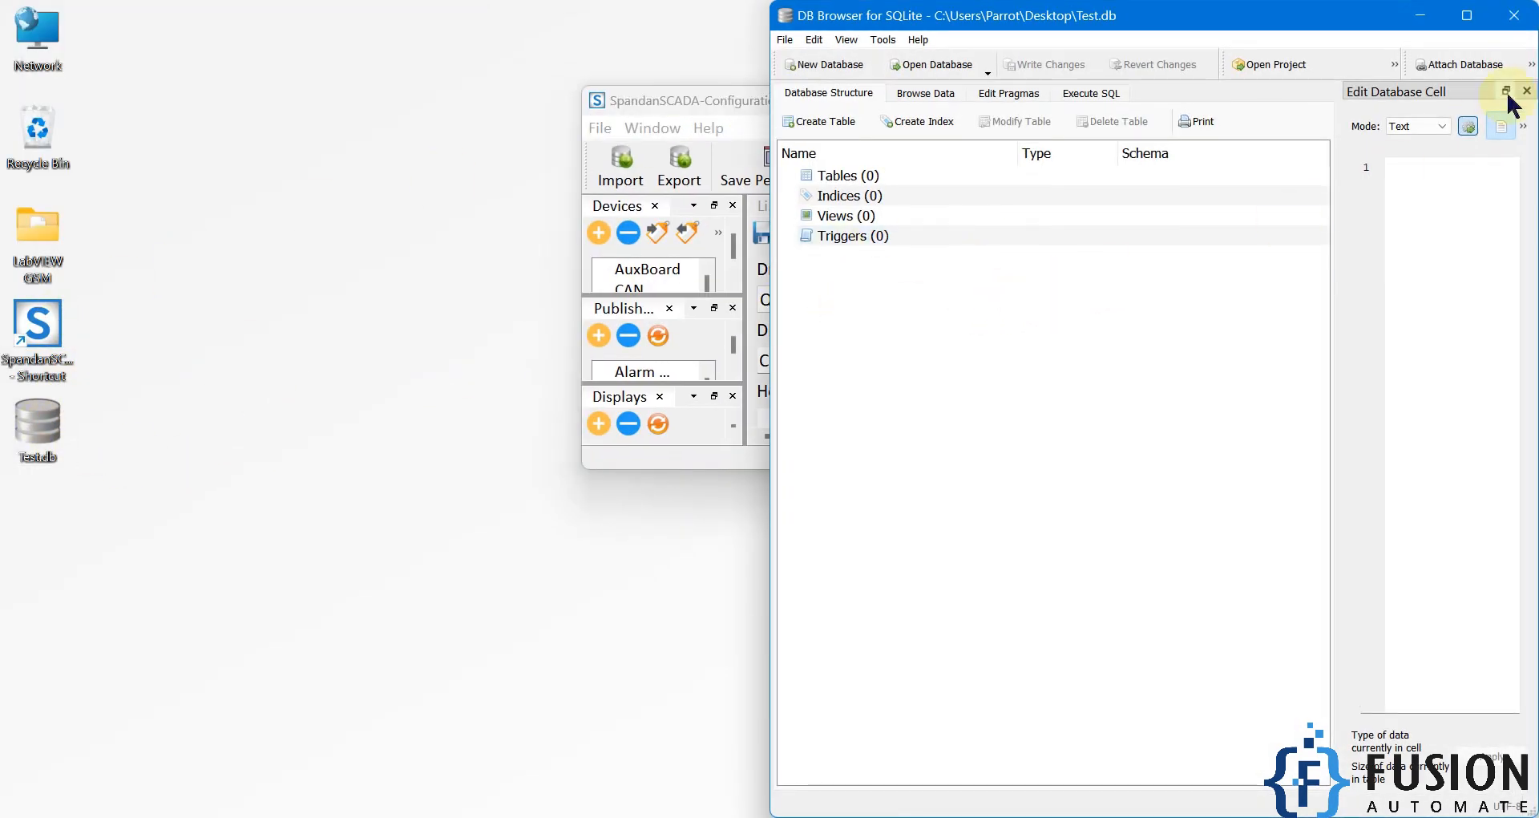
{"action": "left_click", "coordinate": [1510, 16]}
{"action": "double_click", "coordinate": [935, 102]}
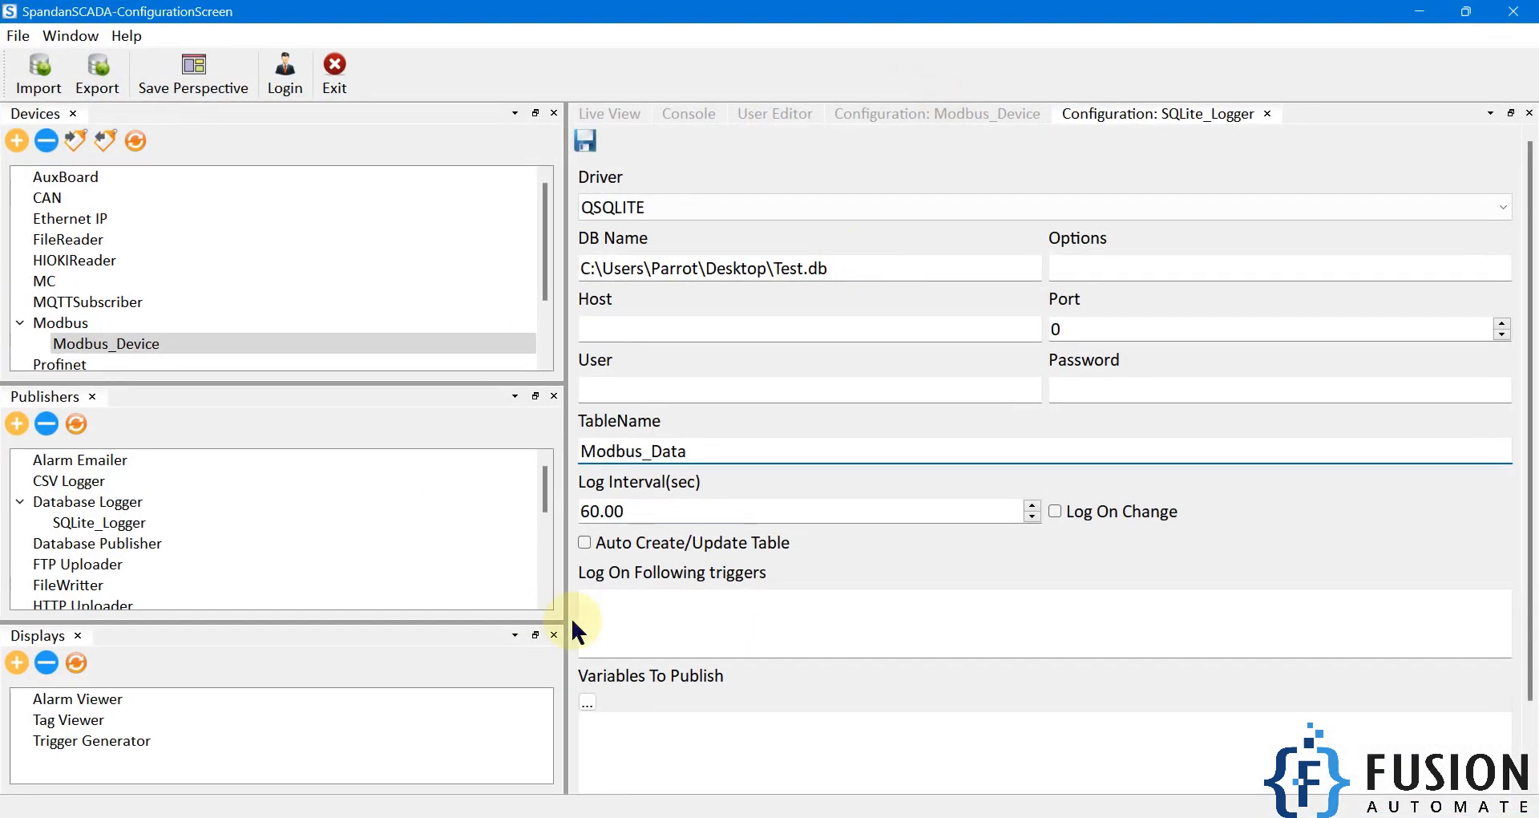
{"action": "left_click", "coordinate": [650, 548]}
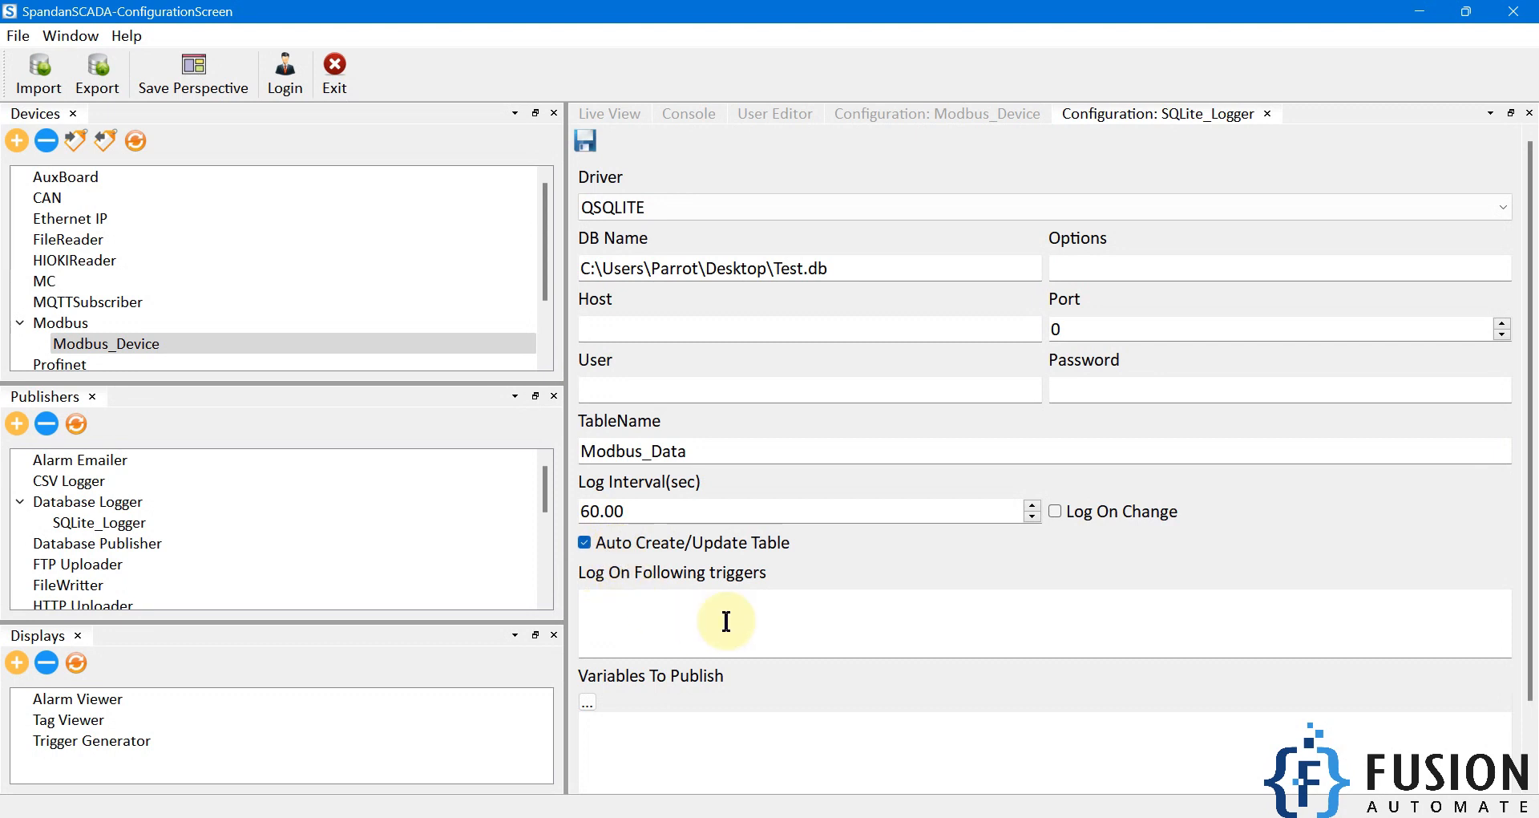
Step: Select Tag1, Tag2 and Tag3 as the variables to publish in the logger configuration
{"action": "scroll", "coordinate": [733, 622], "scroll_direction": "down", "scroll_amount": 2}
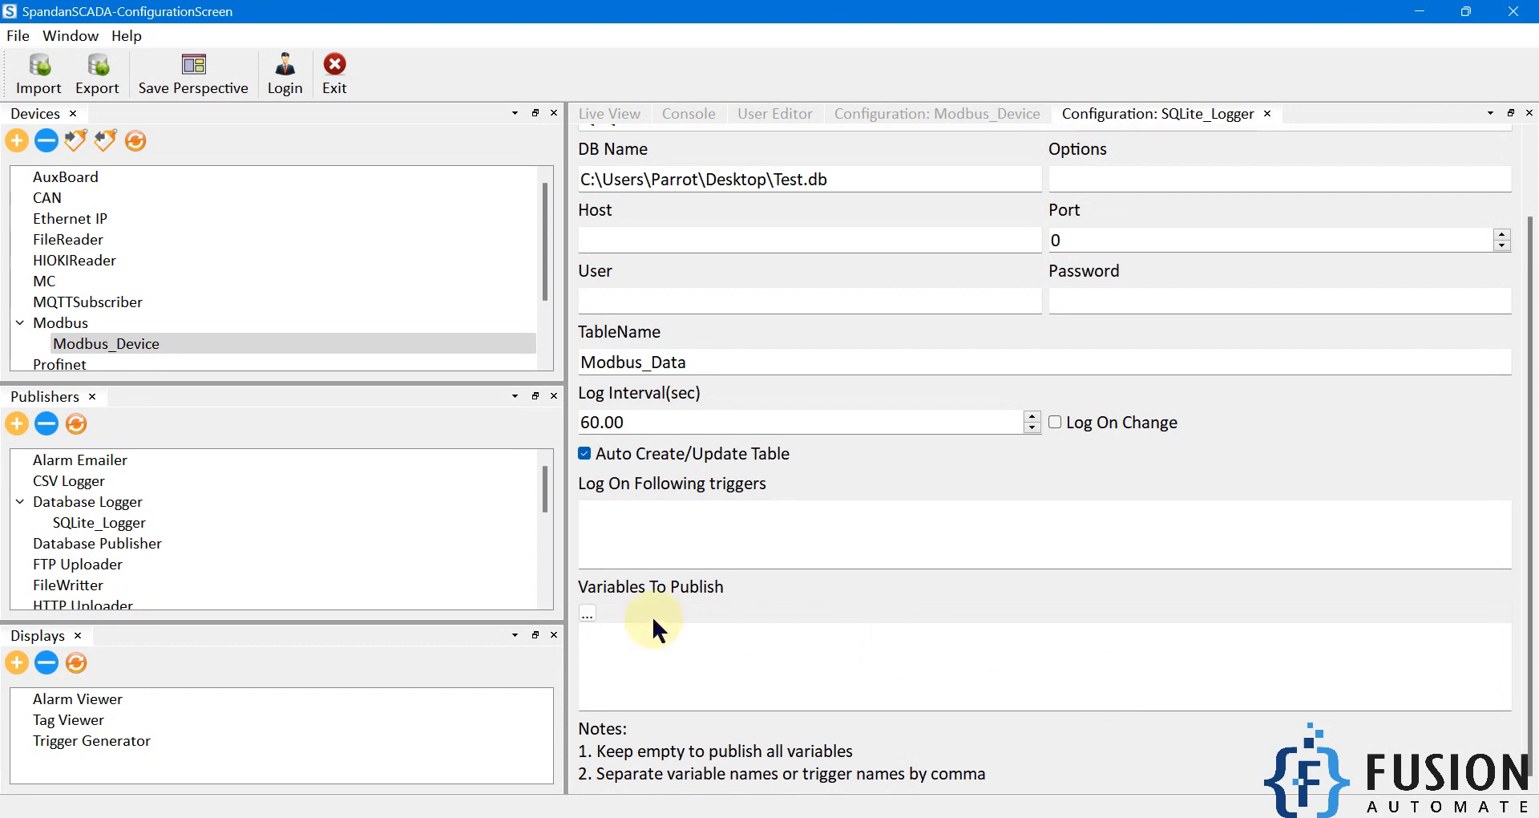
{"action": "left_click", "coordinate": [587, 614]}
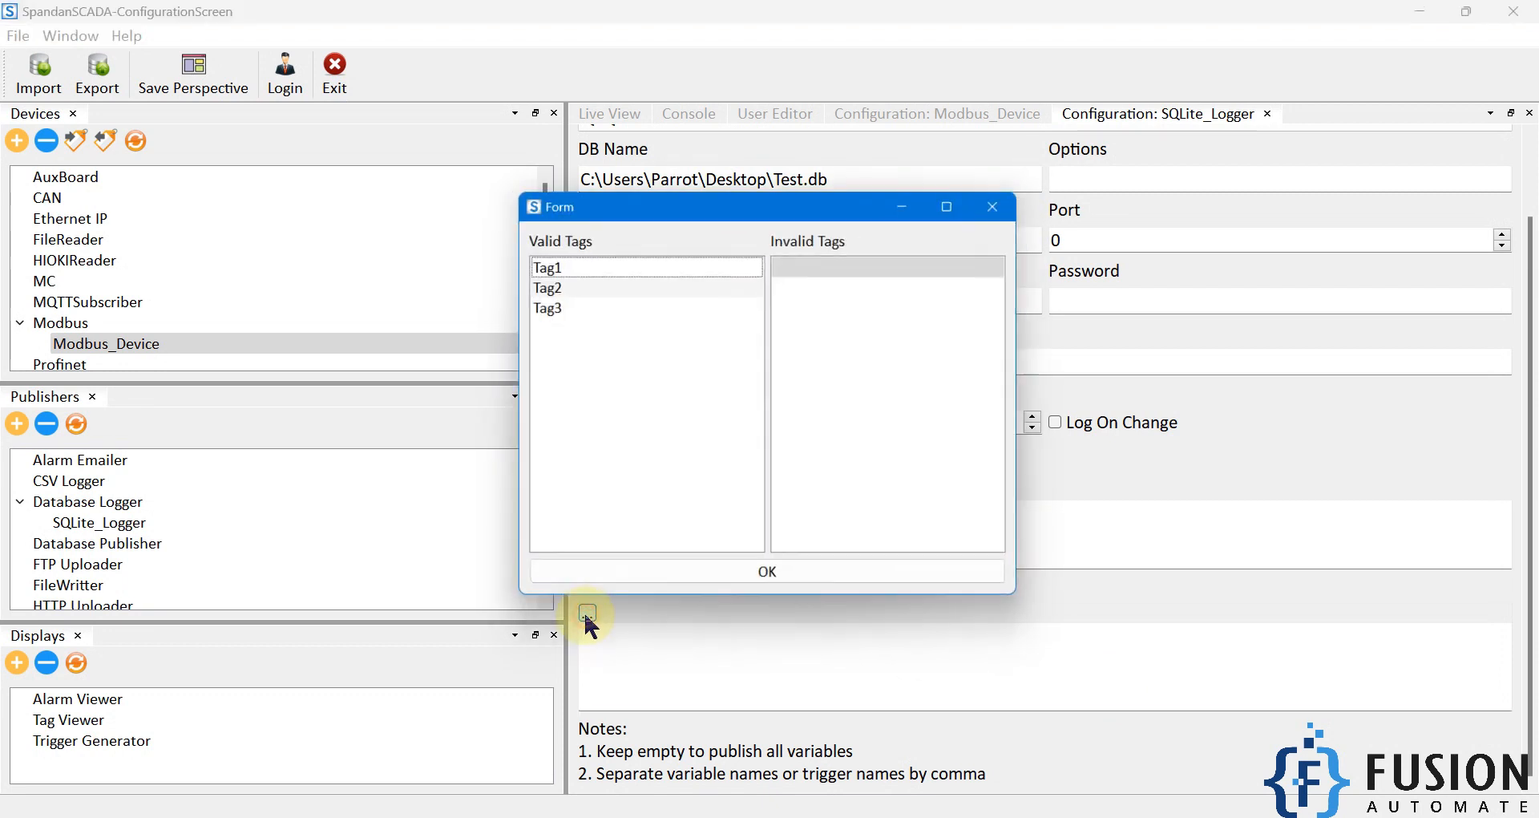
{"action": "left_click", "coordinate": [571, 308], "text": "shift"}
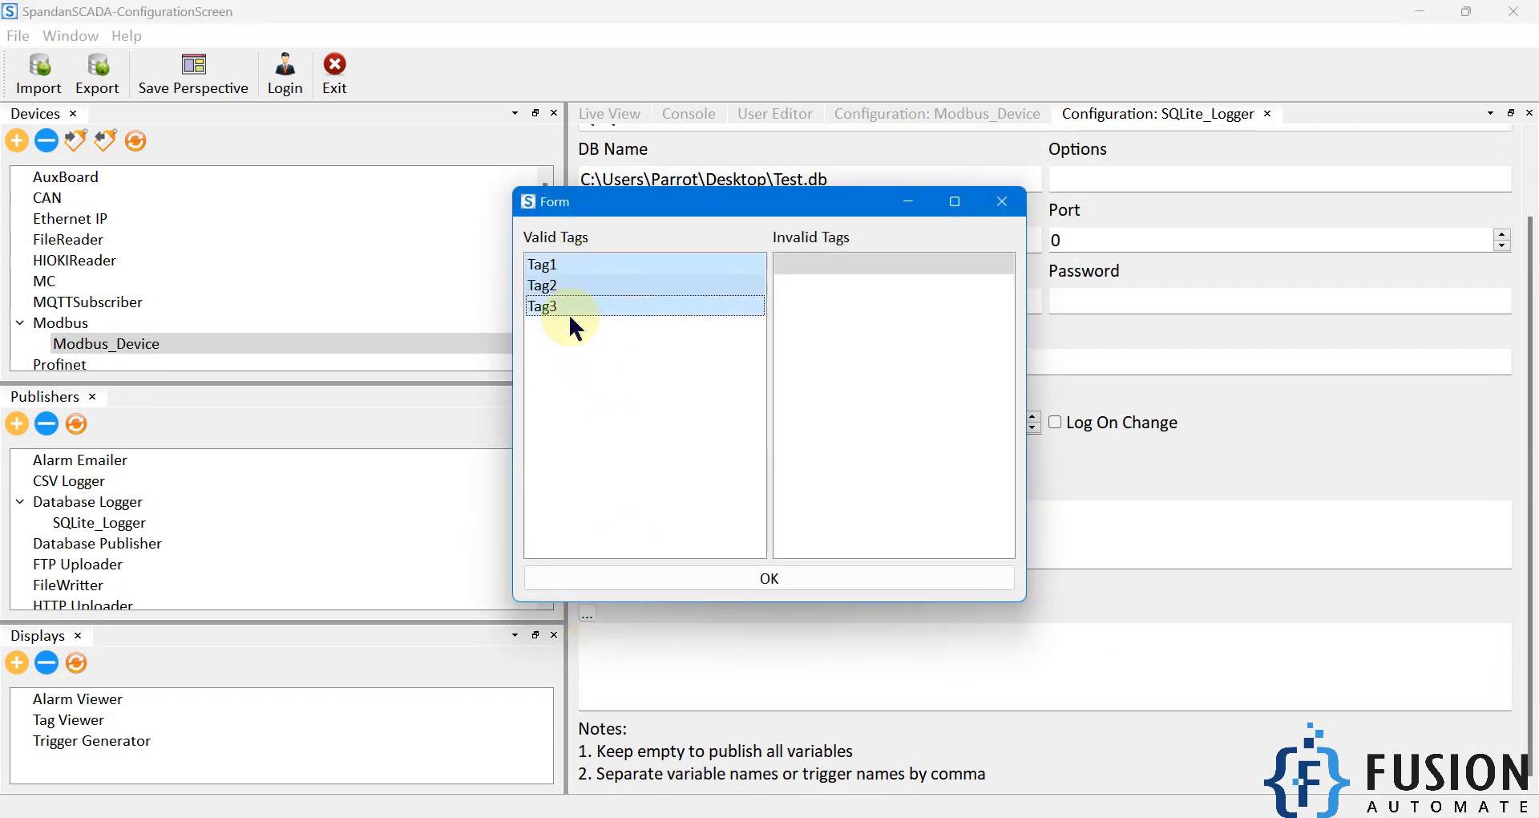
{"action": "left_click", "coordinate": [805, 575]}
{"action": "left_click_drag", "start_coordinate": [701, 642], "coordinate": [543, 622]}
{"action": "left_click", "coordinate": [703, 647]}
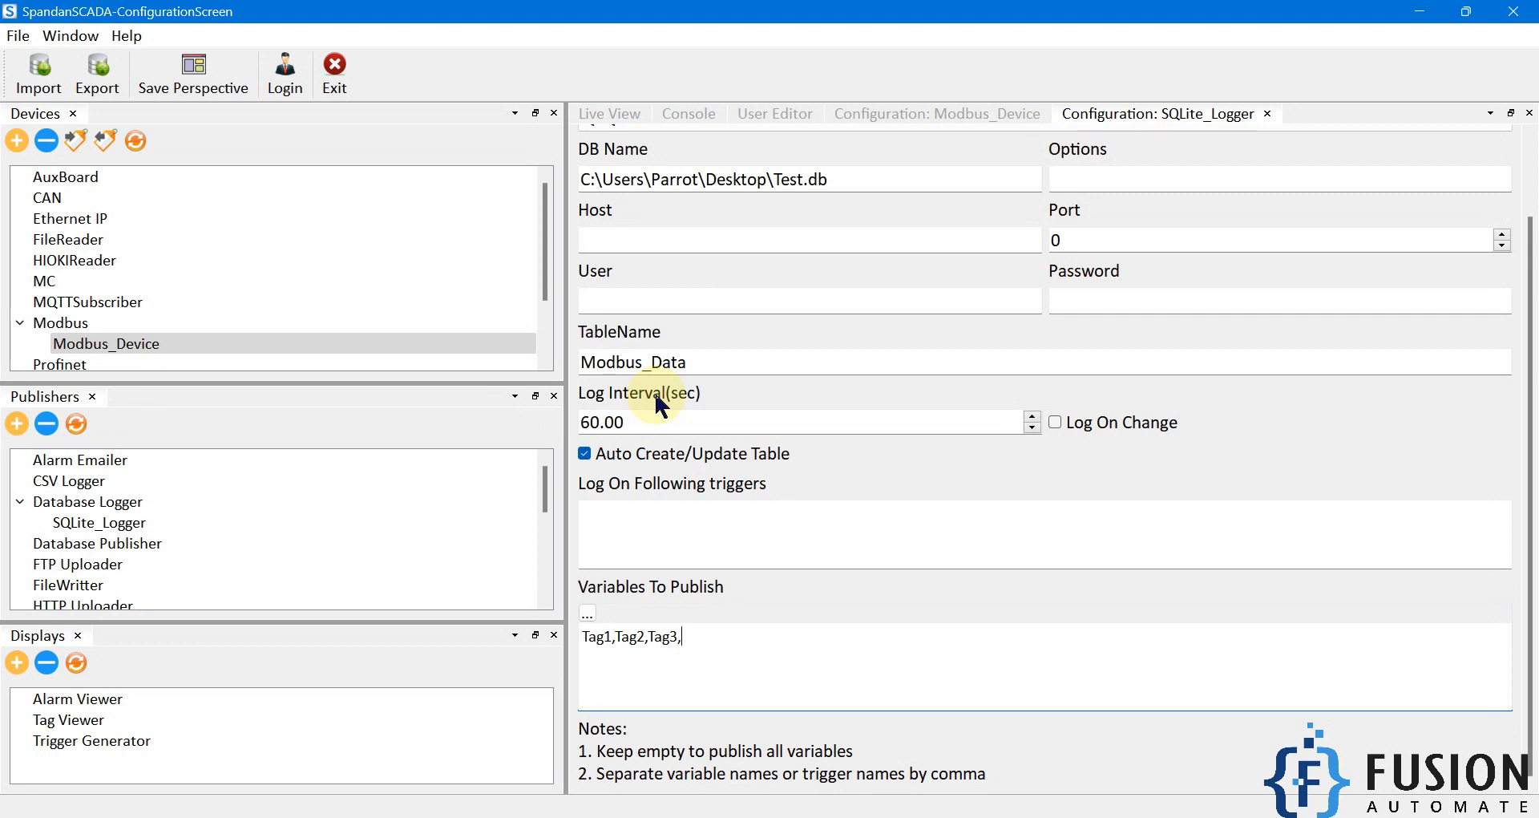
Step: Set the log interval to 10 seconds and save the SQLite_Logger configuration
{"action": "left_click_drag", "start_coordinate": [630, 420], "coordinate": [577, 425]}
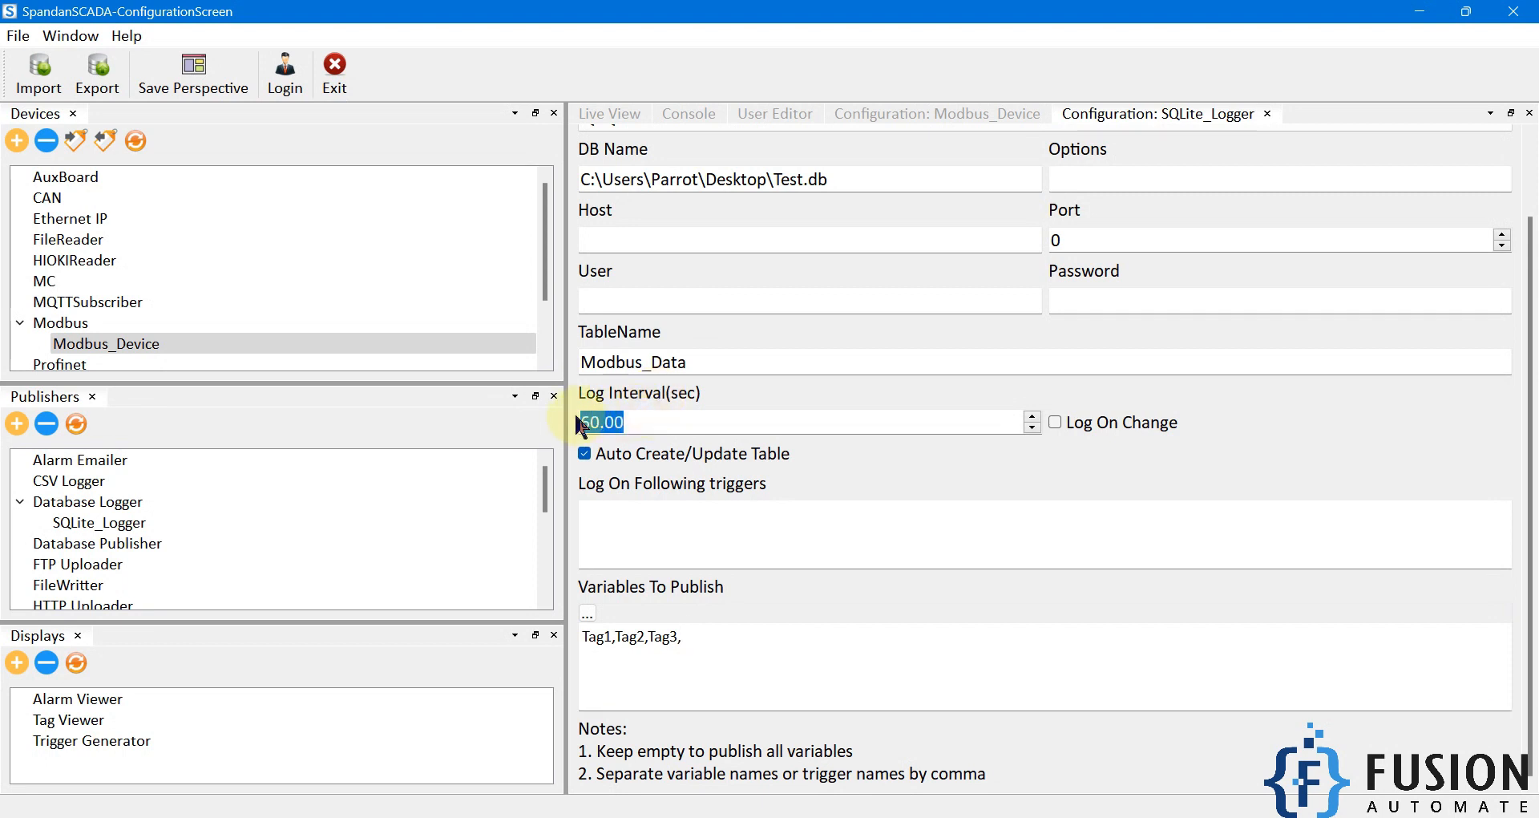
{"action": "type", "text": "10"}
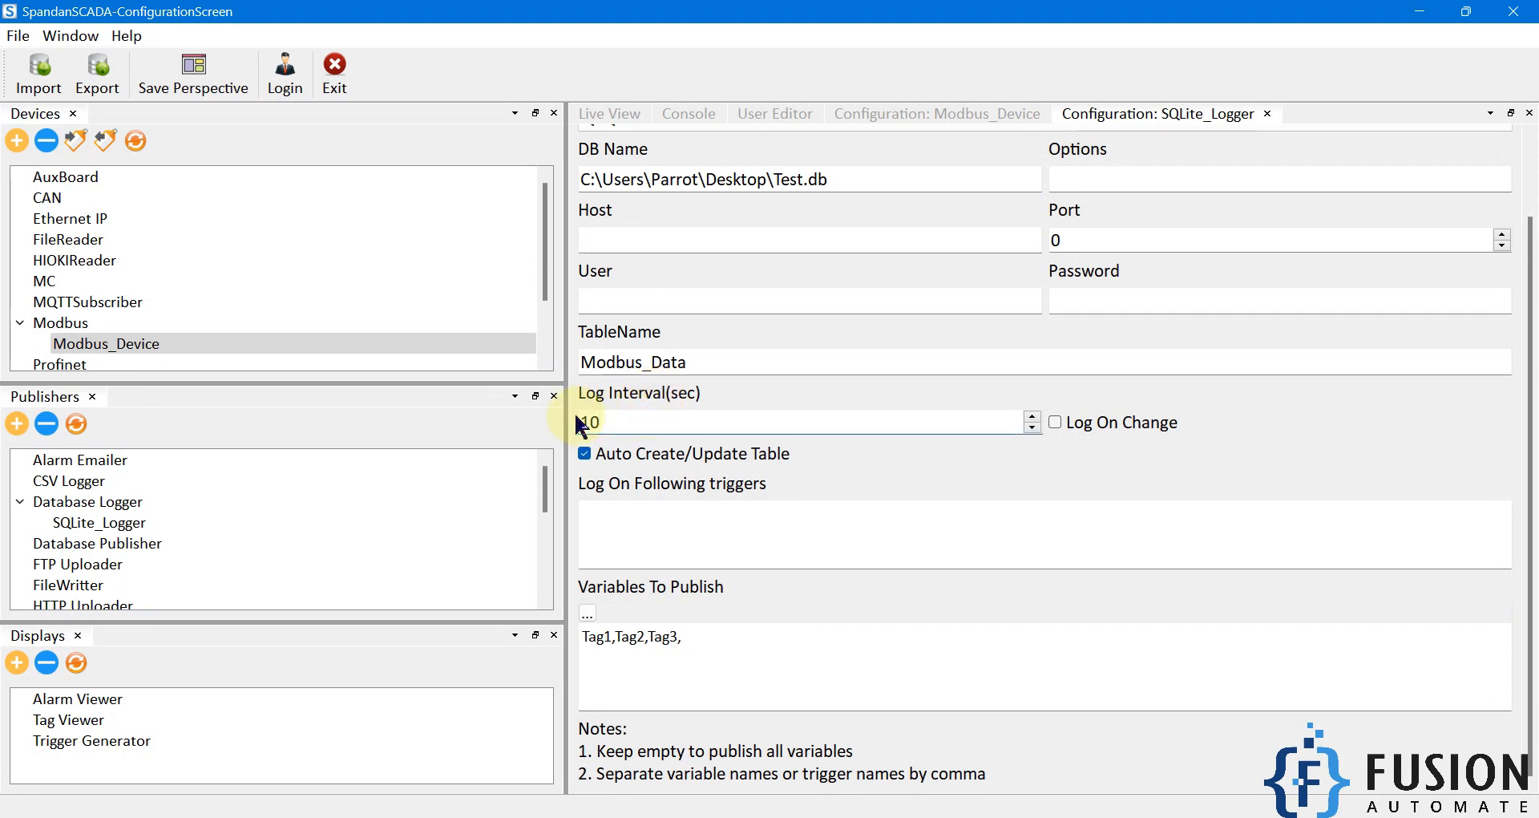
{"action": "left_click_drag", "start_coordinate": [1531, 493], "coordinate": [1516, 385]}
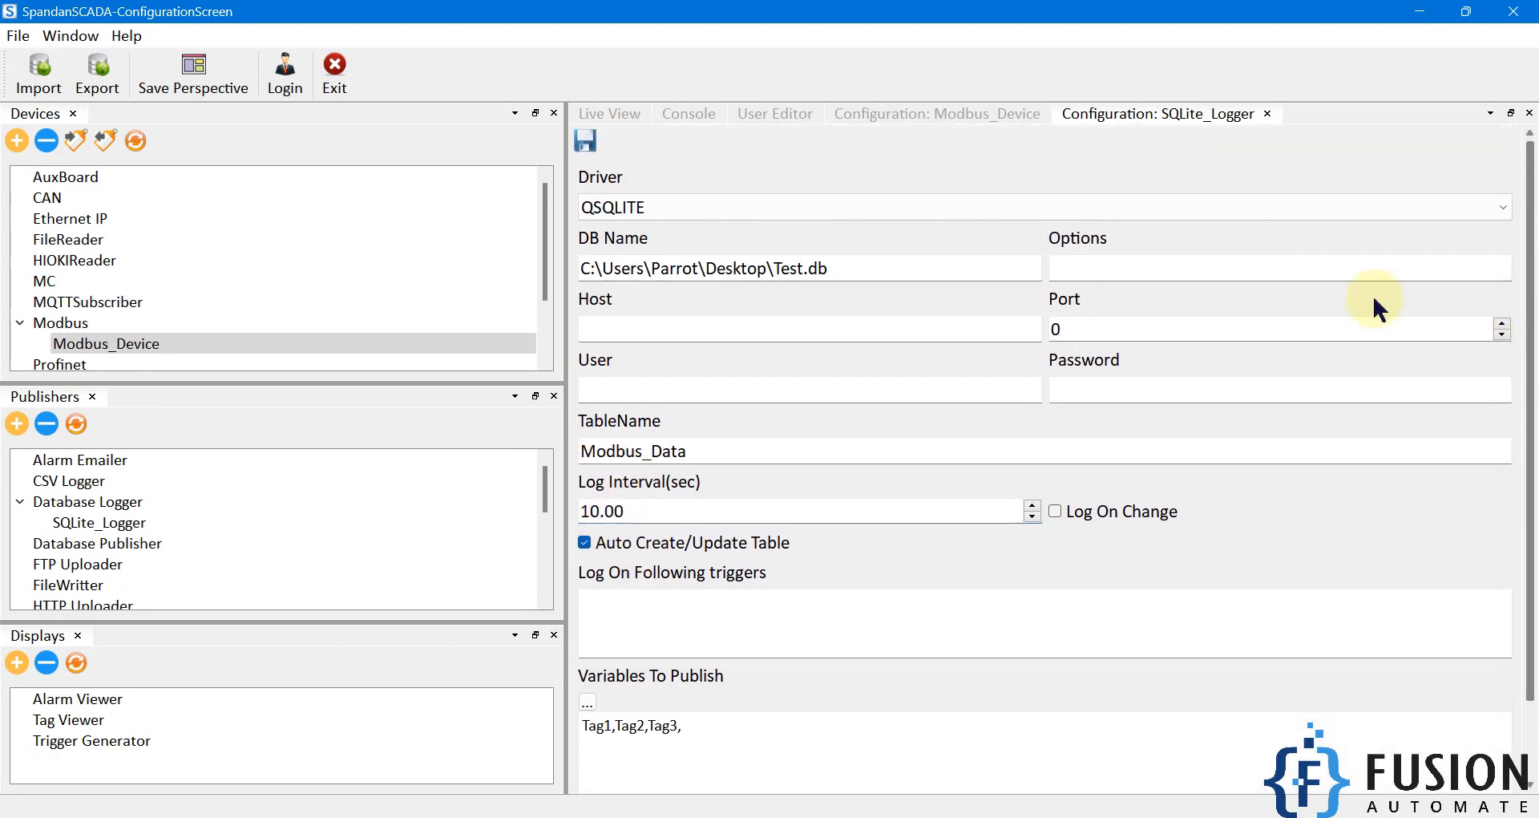
{"action": "left_click", "coordinate": [594, 132]}
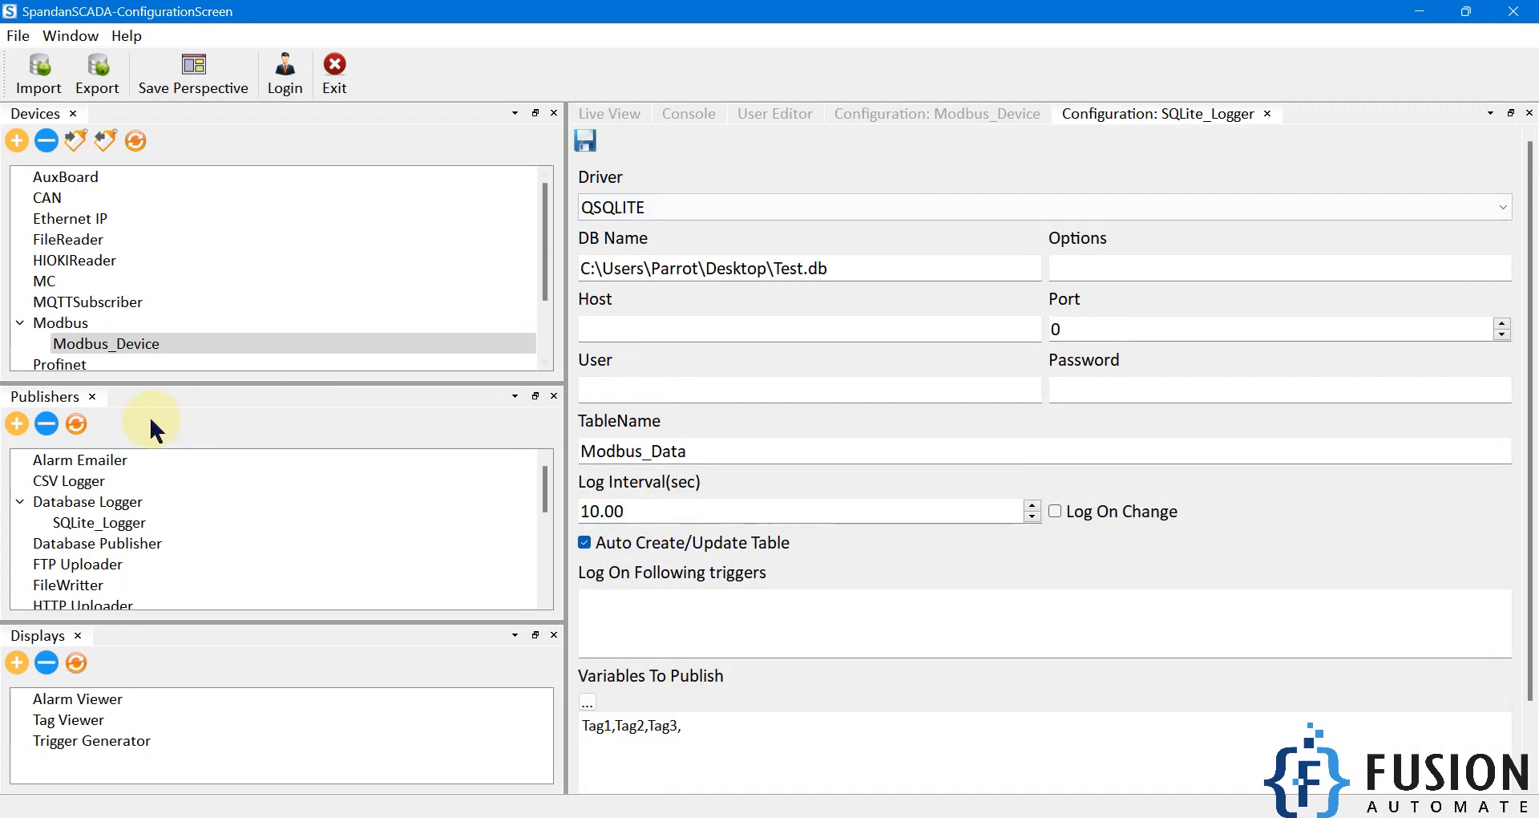
Step: Open Test.db in DB Browser, arrange it beside the SpandanSCADA window, and select the Modbus_Data table
{"action": "double_click", "coordinate": [874, 12]}
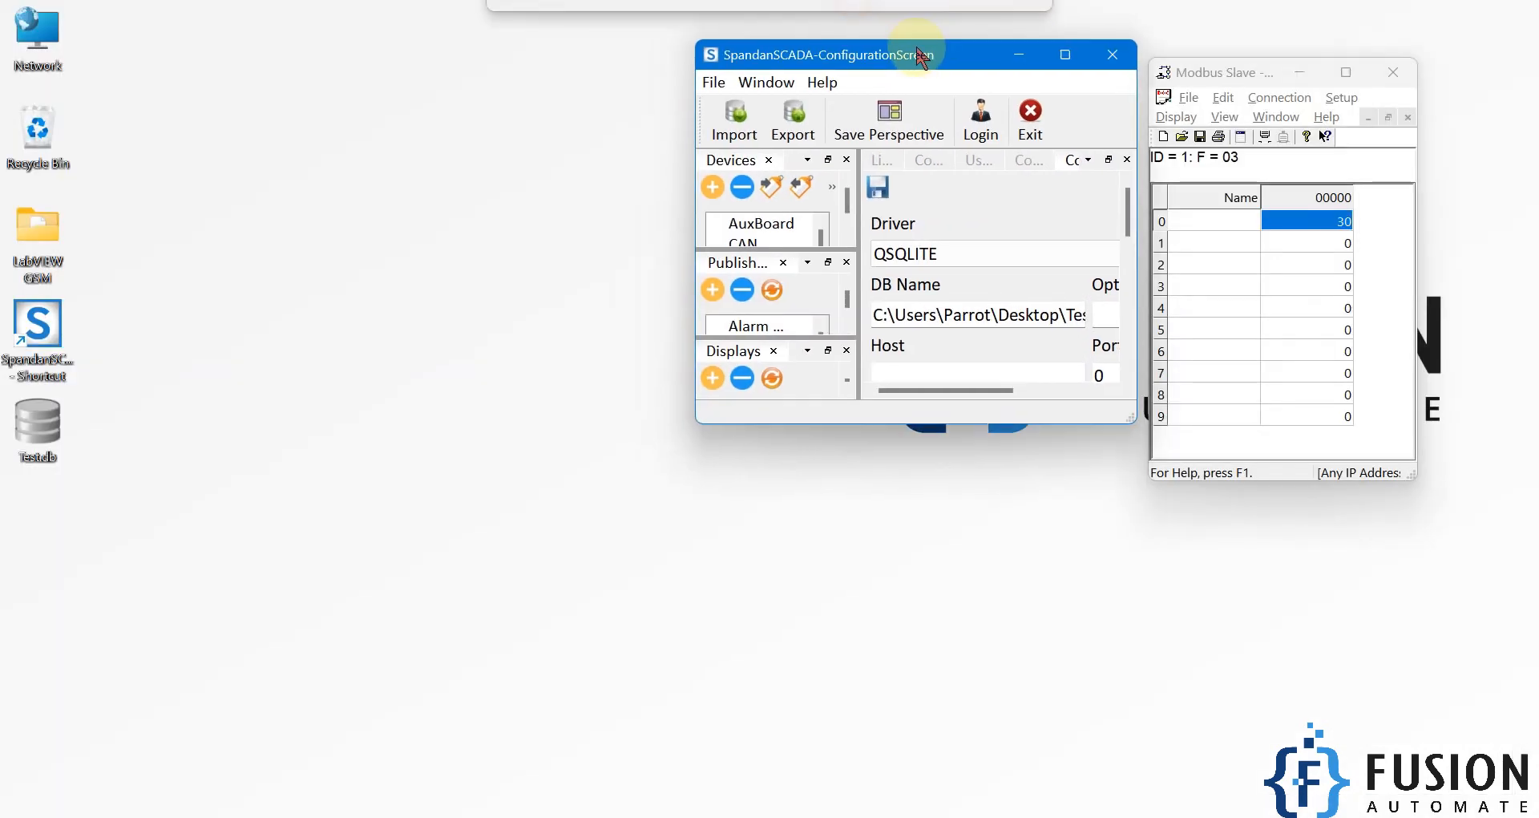
{"action": "left_click", "coordinate": [39, 433]}
{"action": "double_click", "coordinate": [39, 431]}
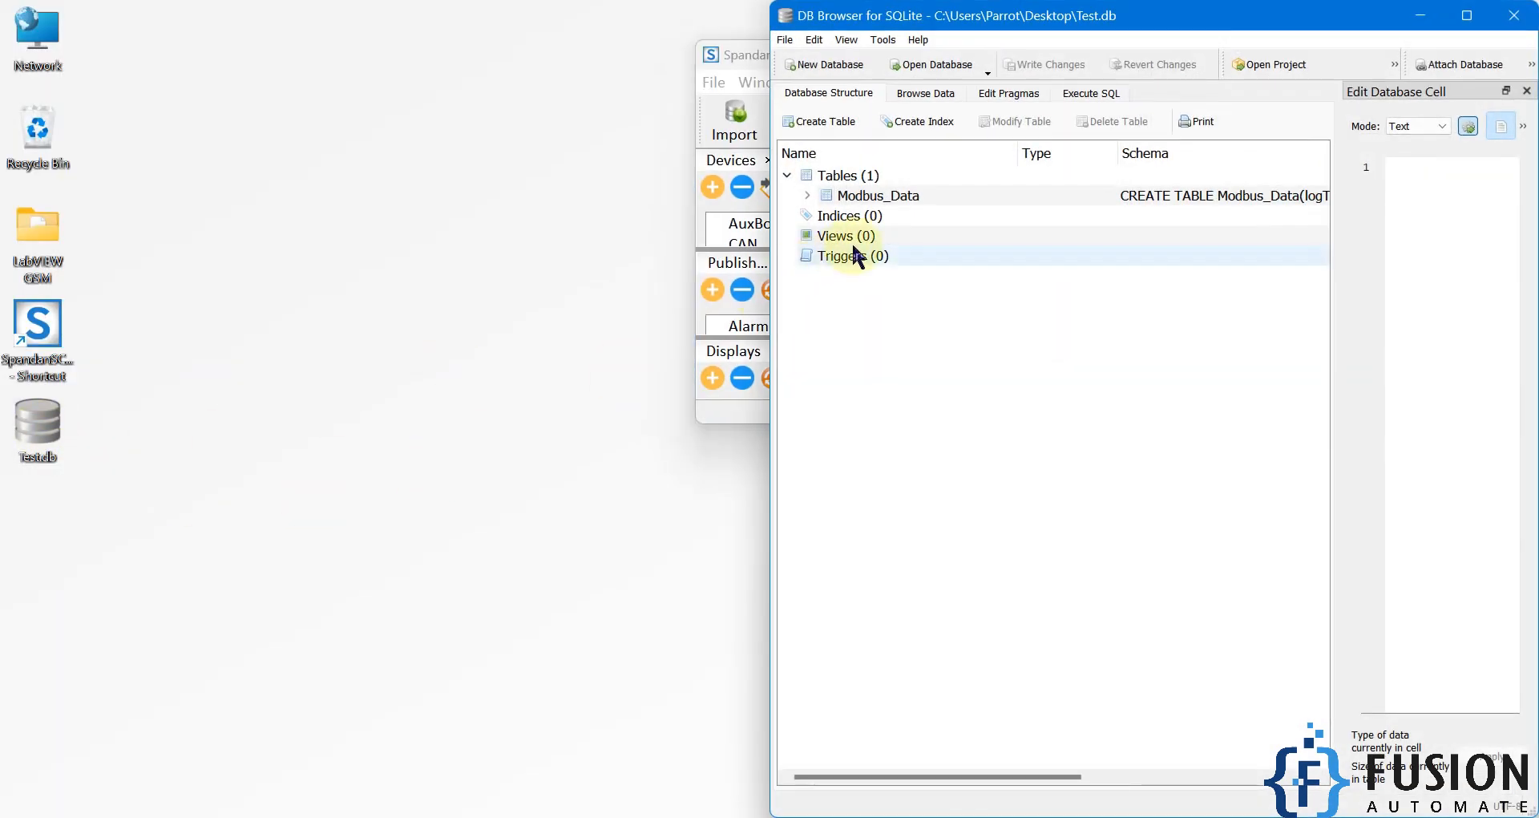
{"action": "left_click_drag", "start_coordinate": [747, 56], "coordinate": [2, 424]}
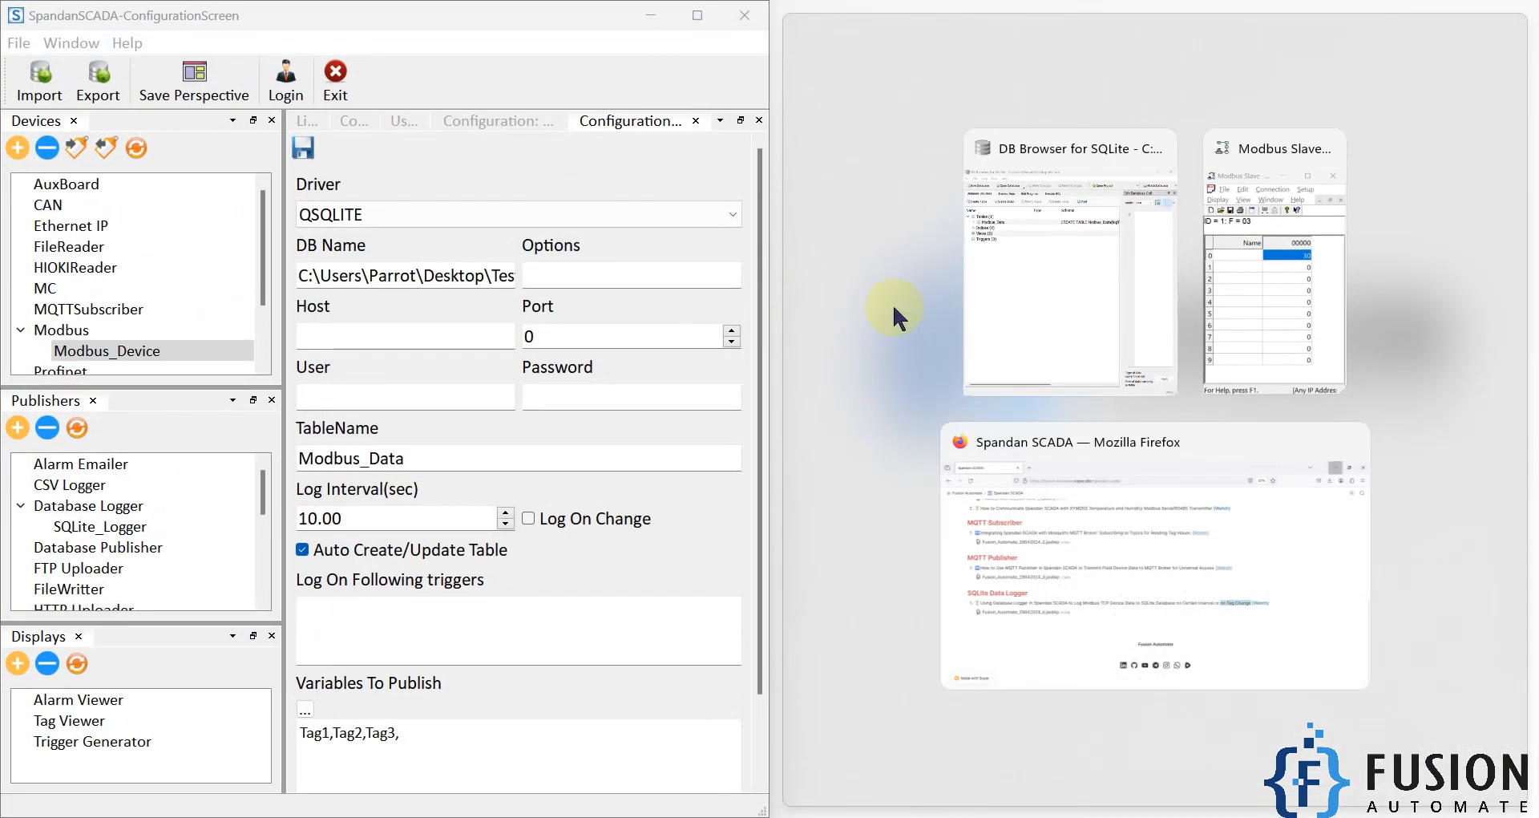
{"action": "left_click", "coordinate": [1018, 254]}
{"action": "left_click", "coordinate": [903, 197]}
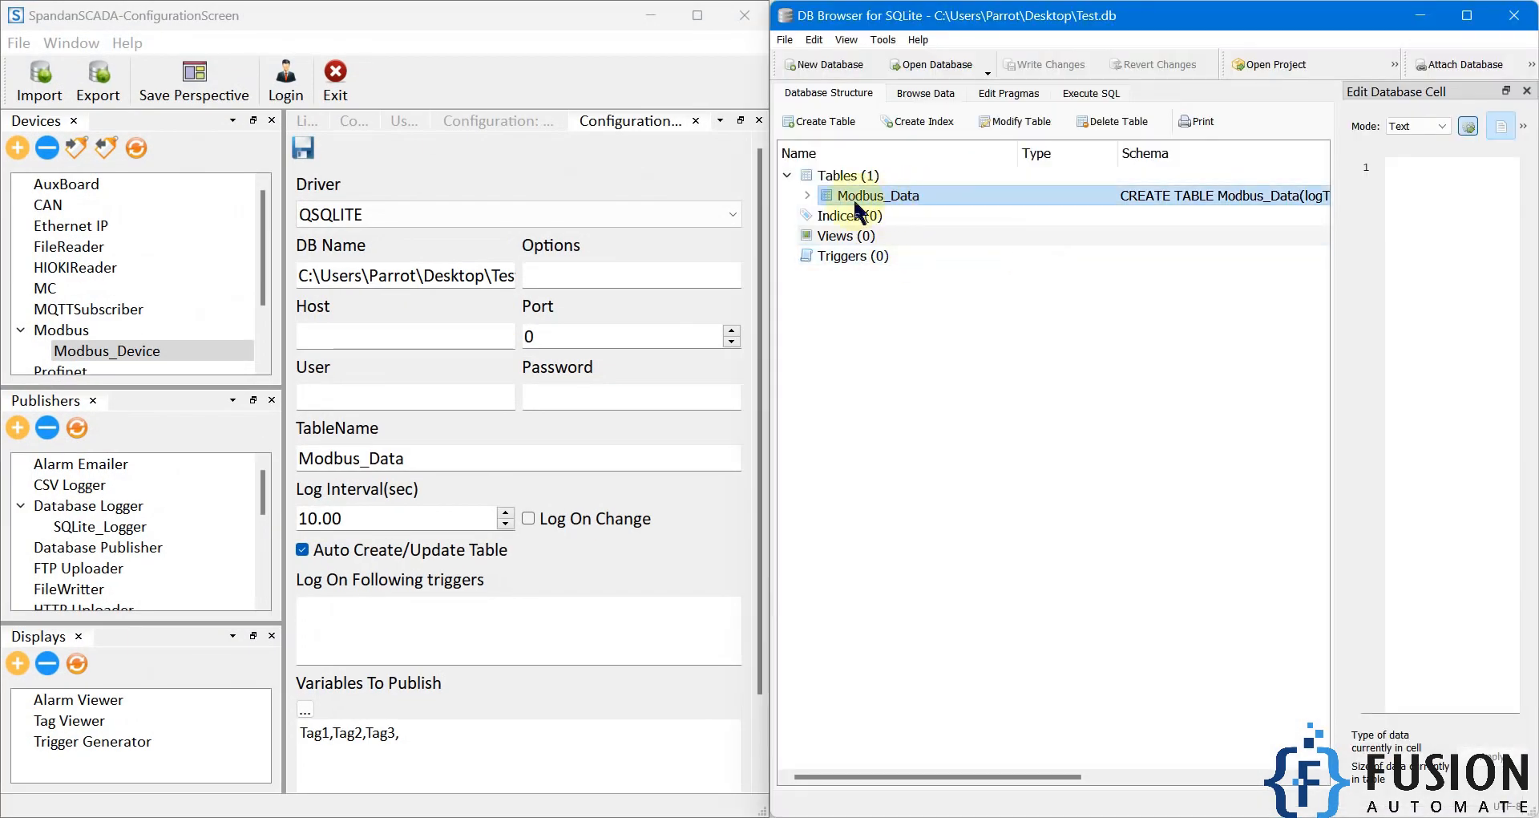
Step: Compare the configured table name with the database table, browse the Modbus_Data records, and widen the logTime column
{"action": "left_click", "coordinate": [429, 458]}
{"action": "left_click_drag", "start_coordinate": [429, 458], "coordinate": [300, 458]}
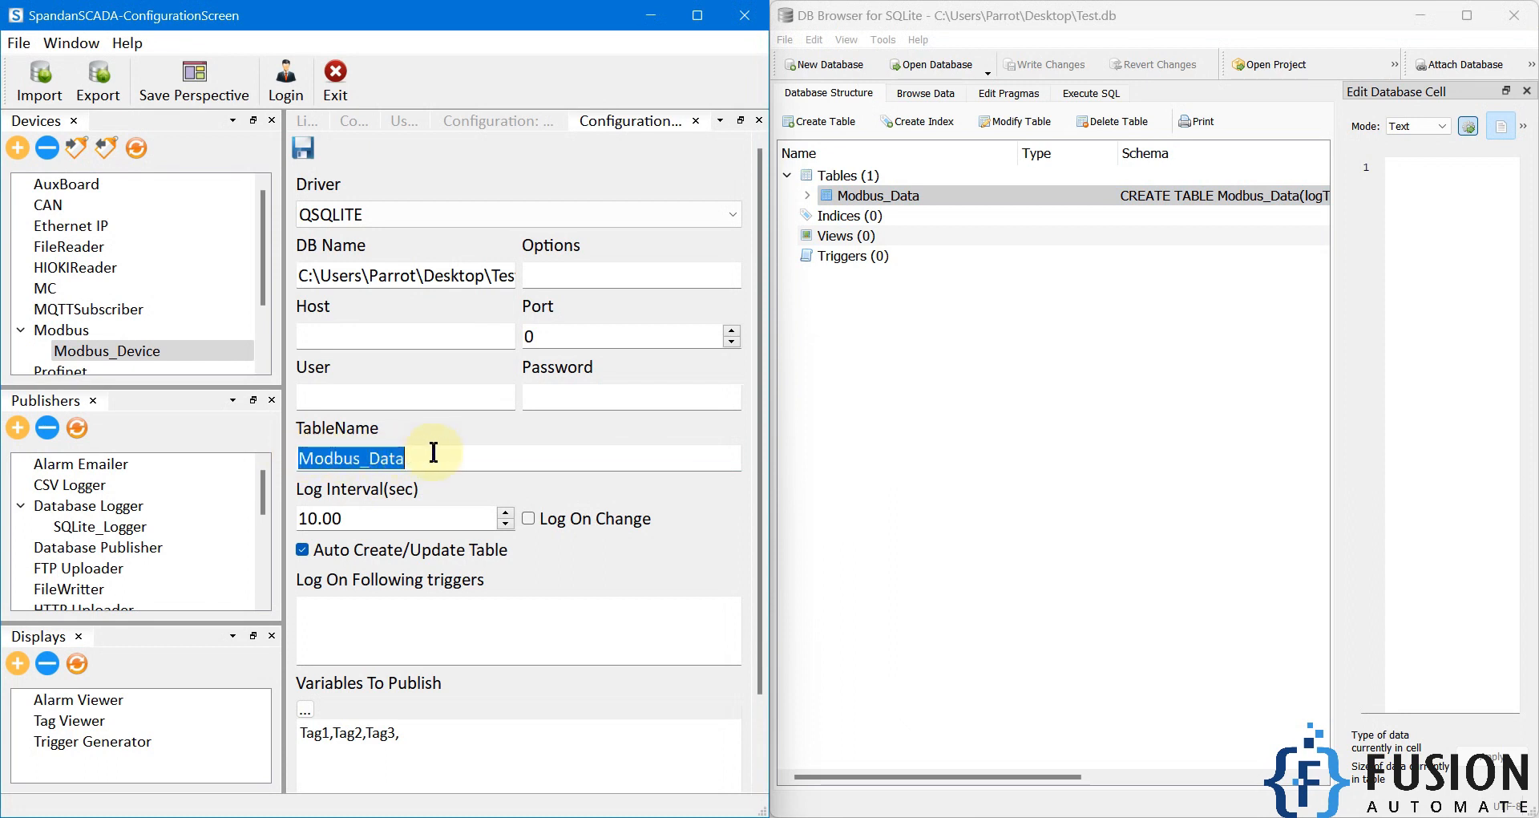
{"action": "left_click", "coordinate": [862, 427]}
{"action": "left_click", "coordinate": [930, 95]}
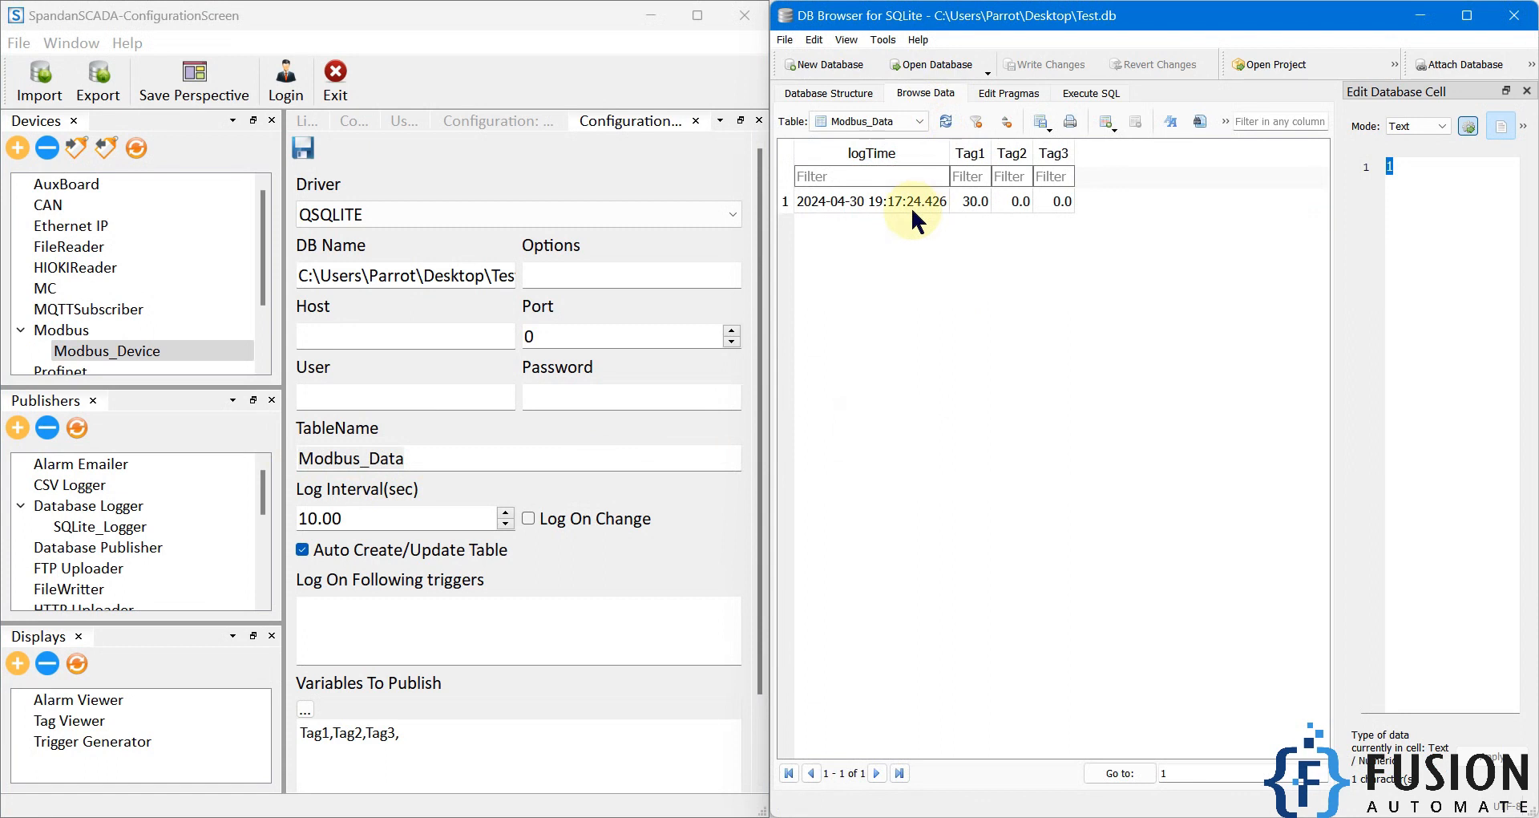
{"action": "left_click_drag", "start_coordinate": [949, 155], "coordinate": [1019, 155]}
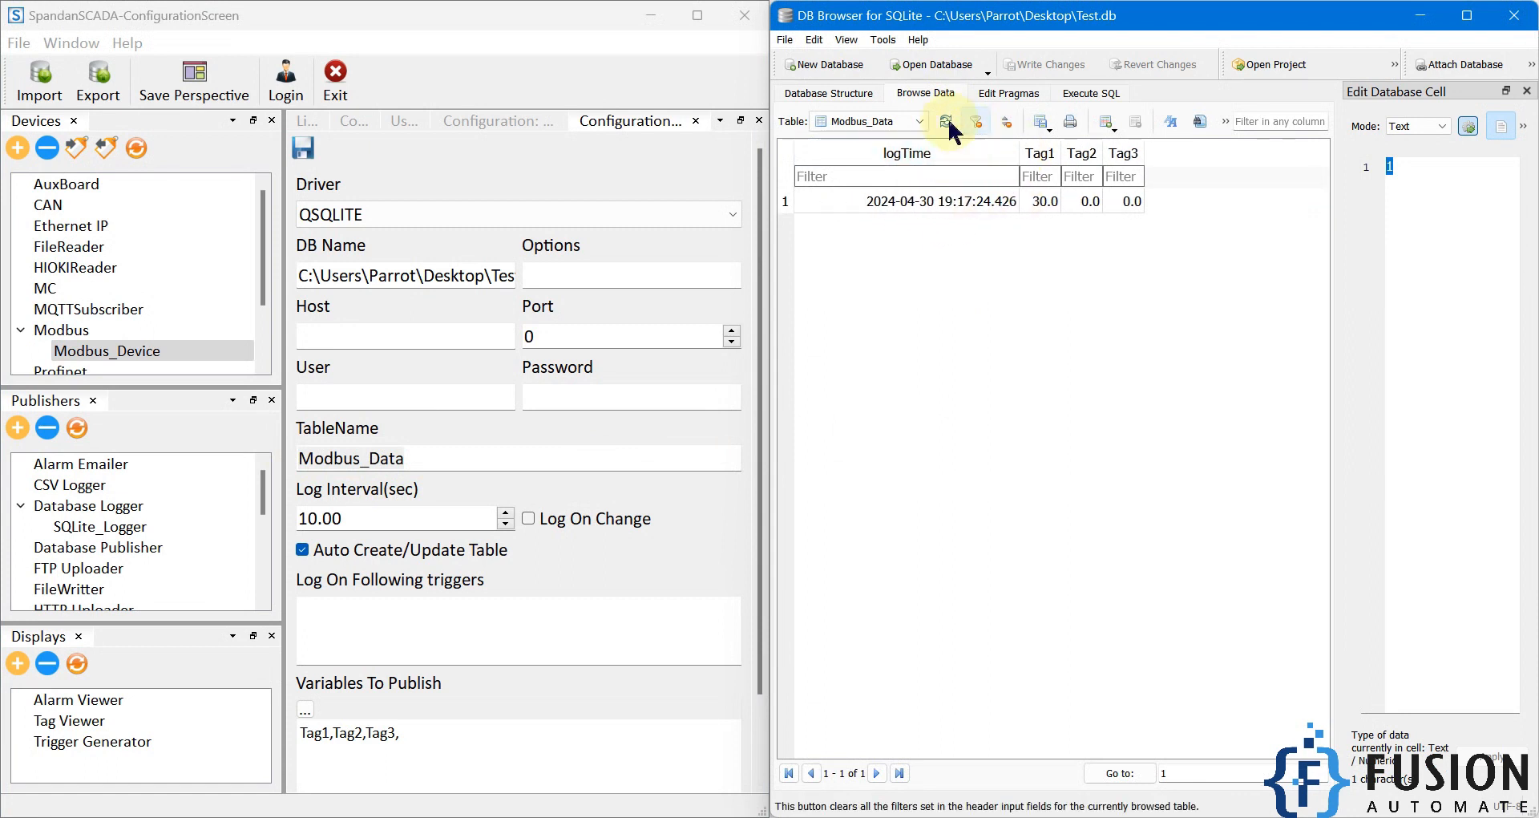
Step: Refresh the Modbus_Data records repeatedly and compare the logTime values of consecutive rows with the logging interval
{"action": "left_click", "coordinate": [948, 126]}
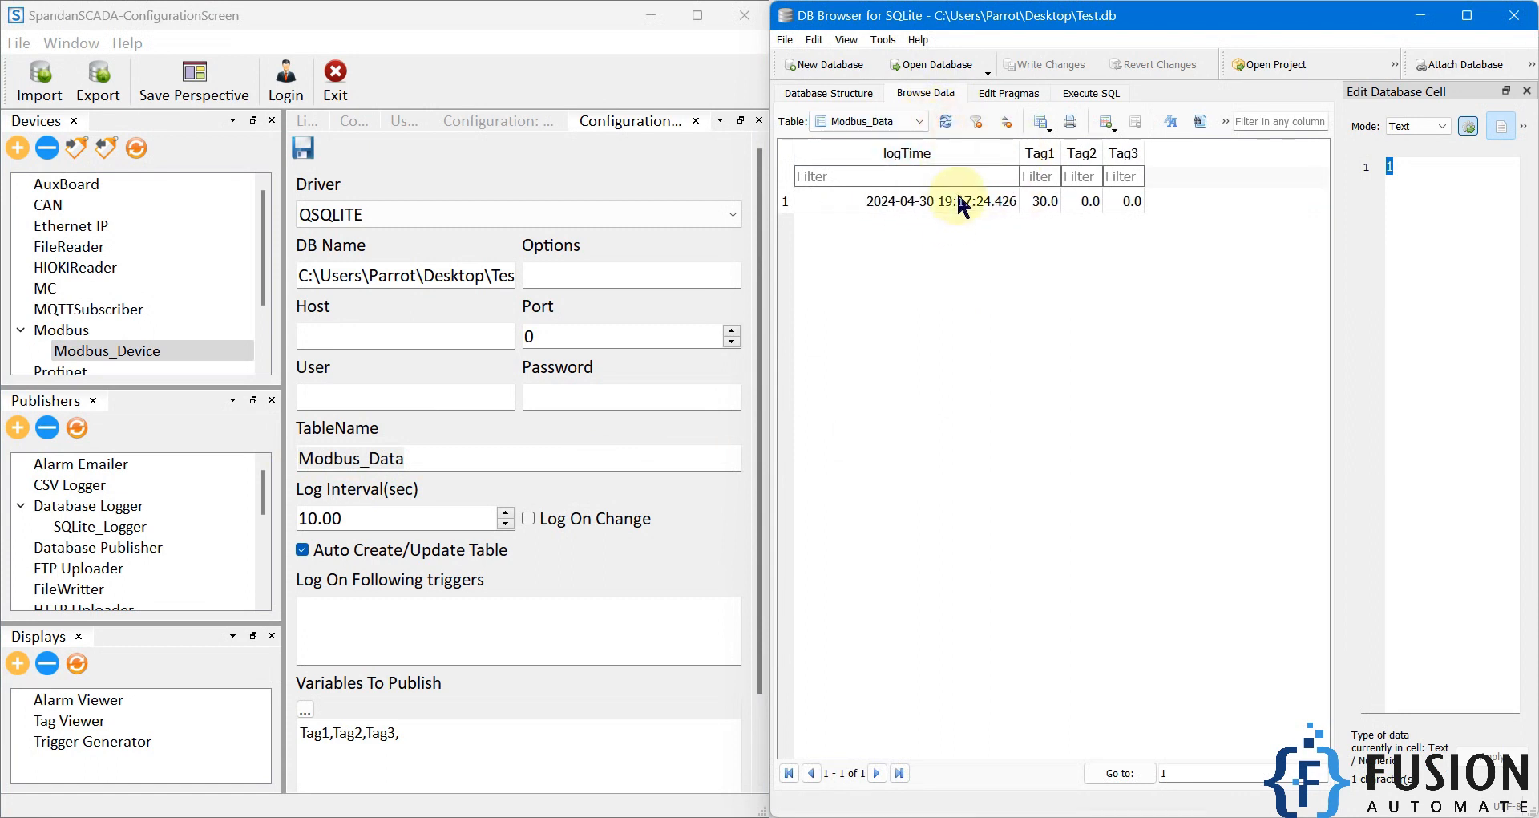
{"action": "left_click", "coordinate": [946, 121]}
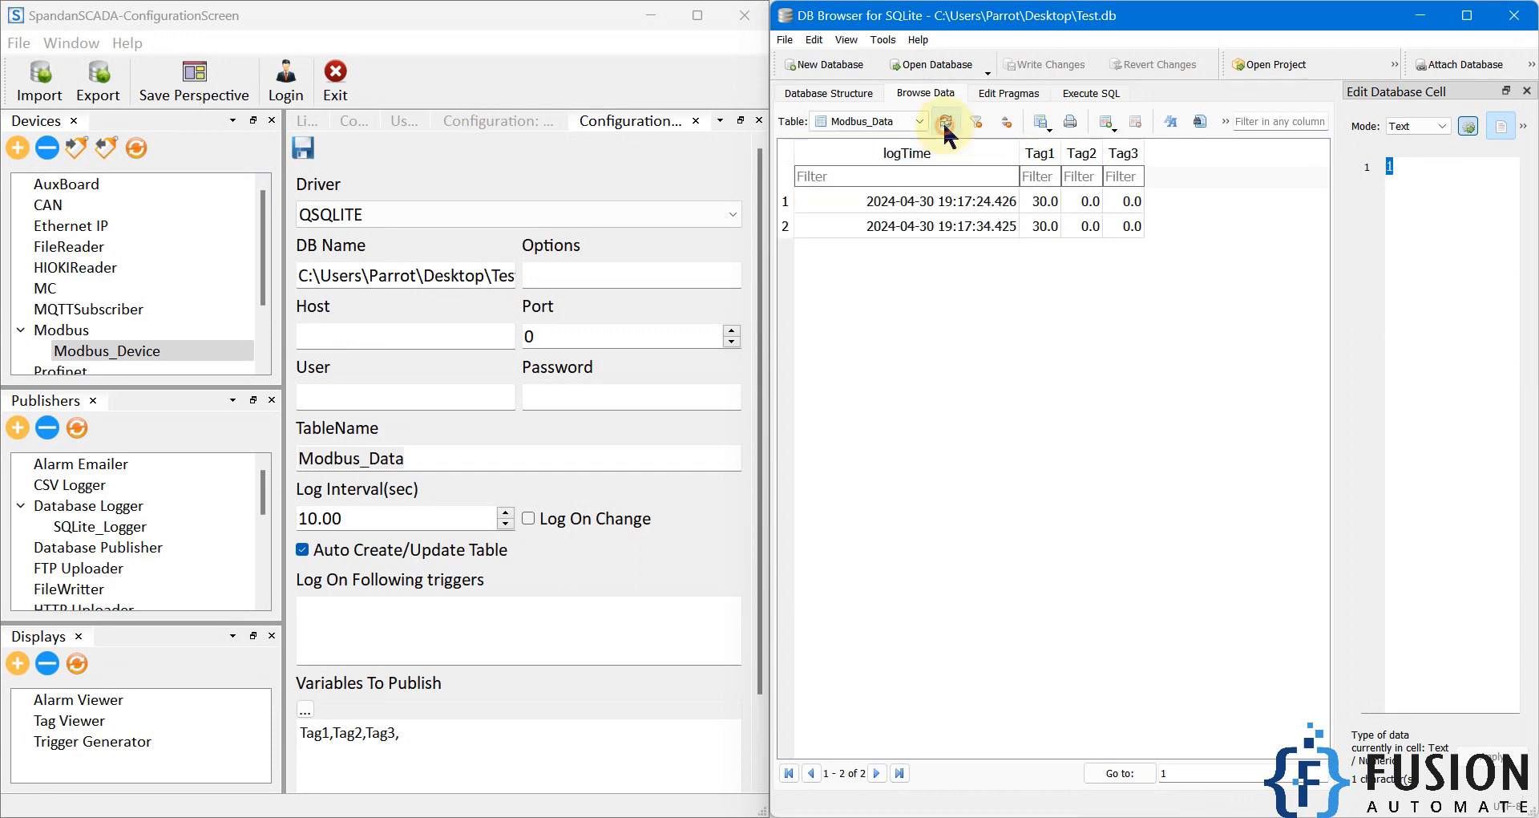
{"action": "left_click", "coordinate": [1002, 205]}
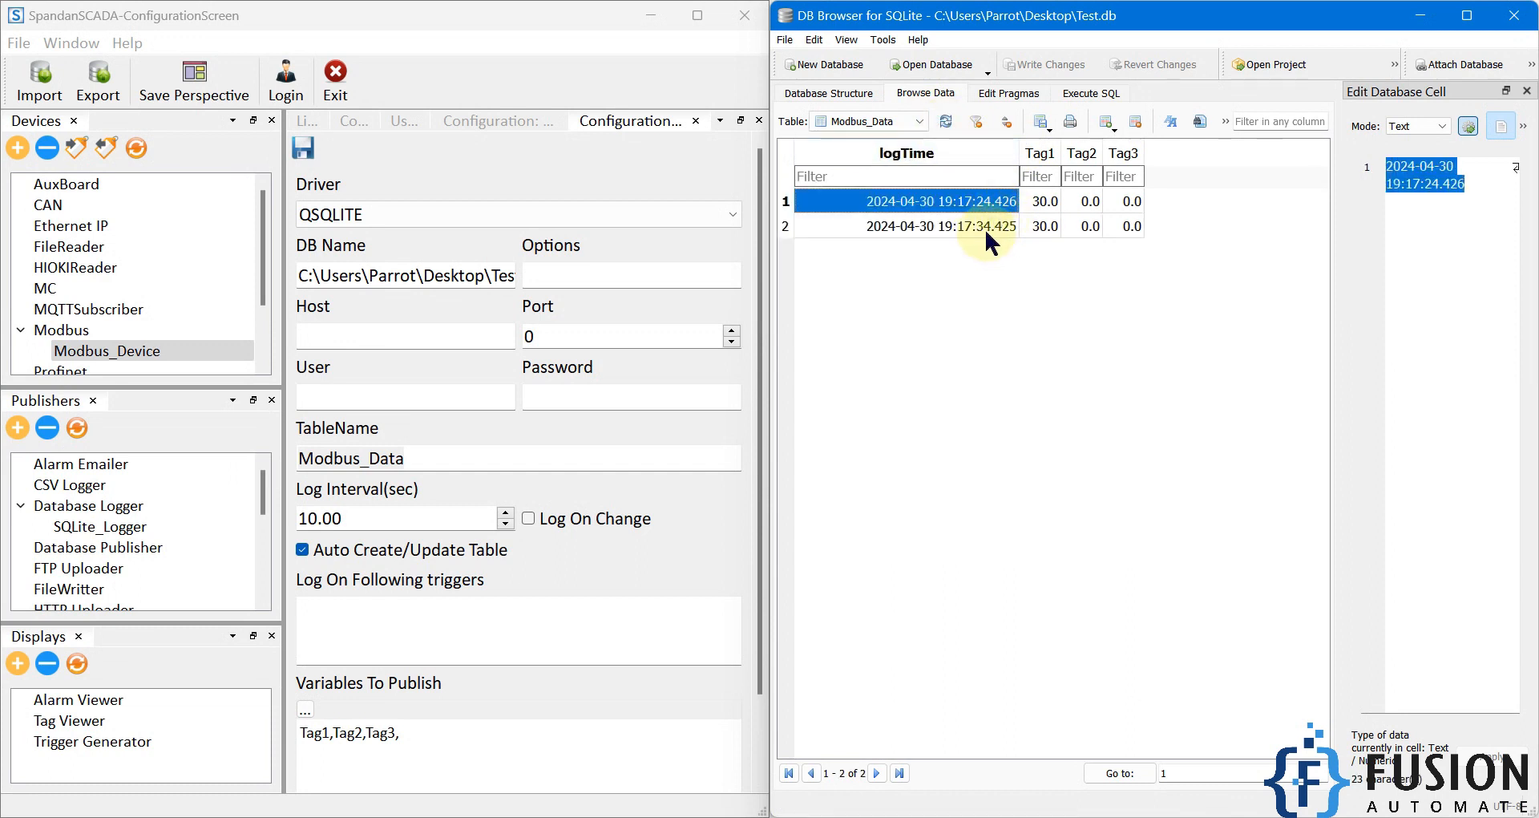
{"action": "left_click", "coordinate": [986, 231]}
{"action": "left_click", "coordinate": [946, 122]}
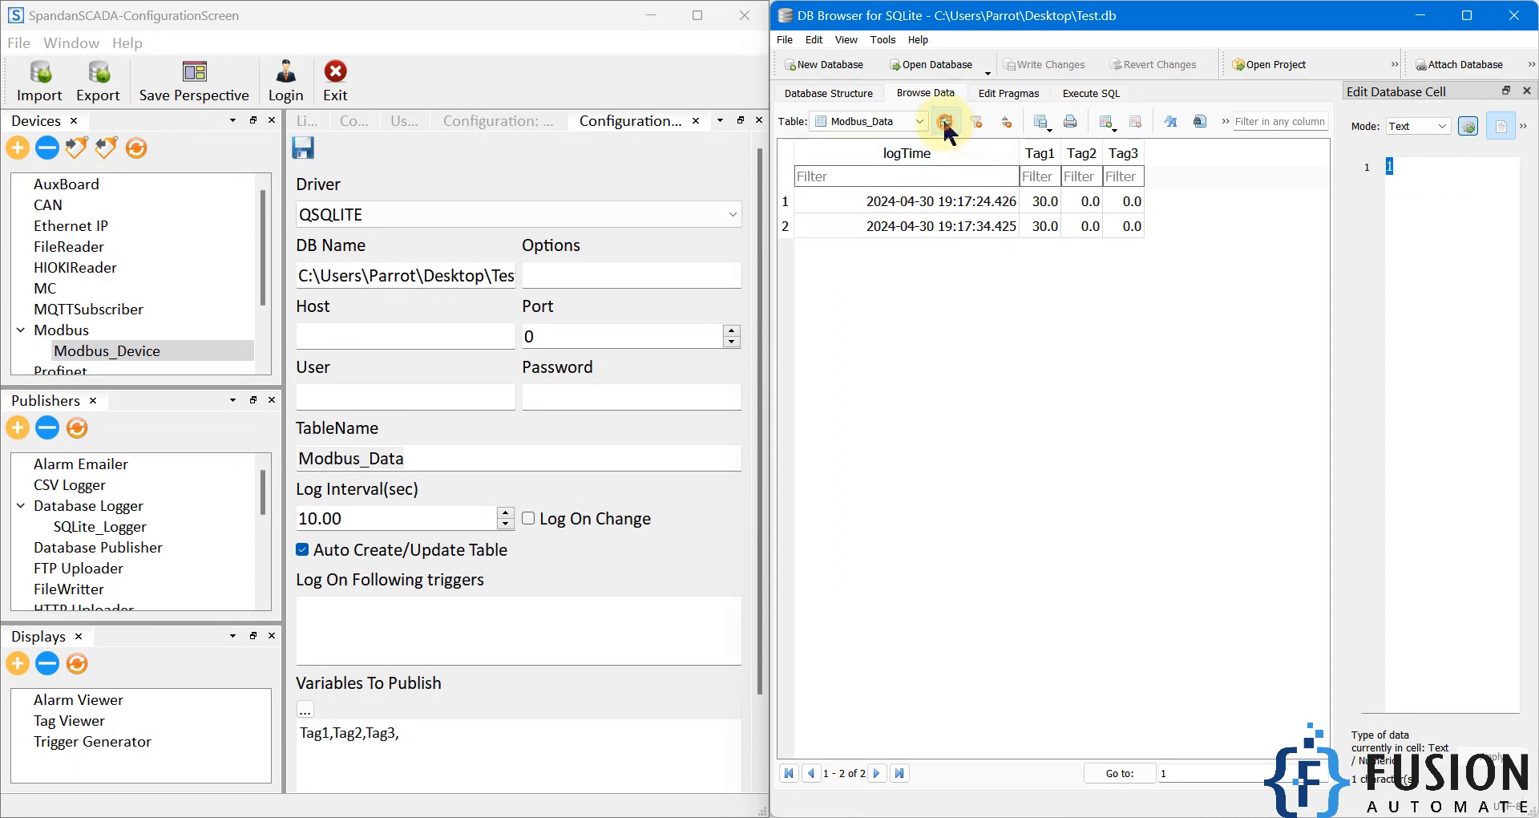
{"action": "left_click", "coordinate": [946, 123]}
{"action": "left_click", "coordinate": [946, 123]}
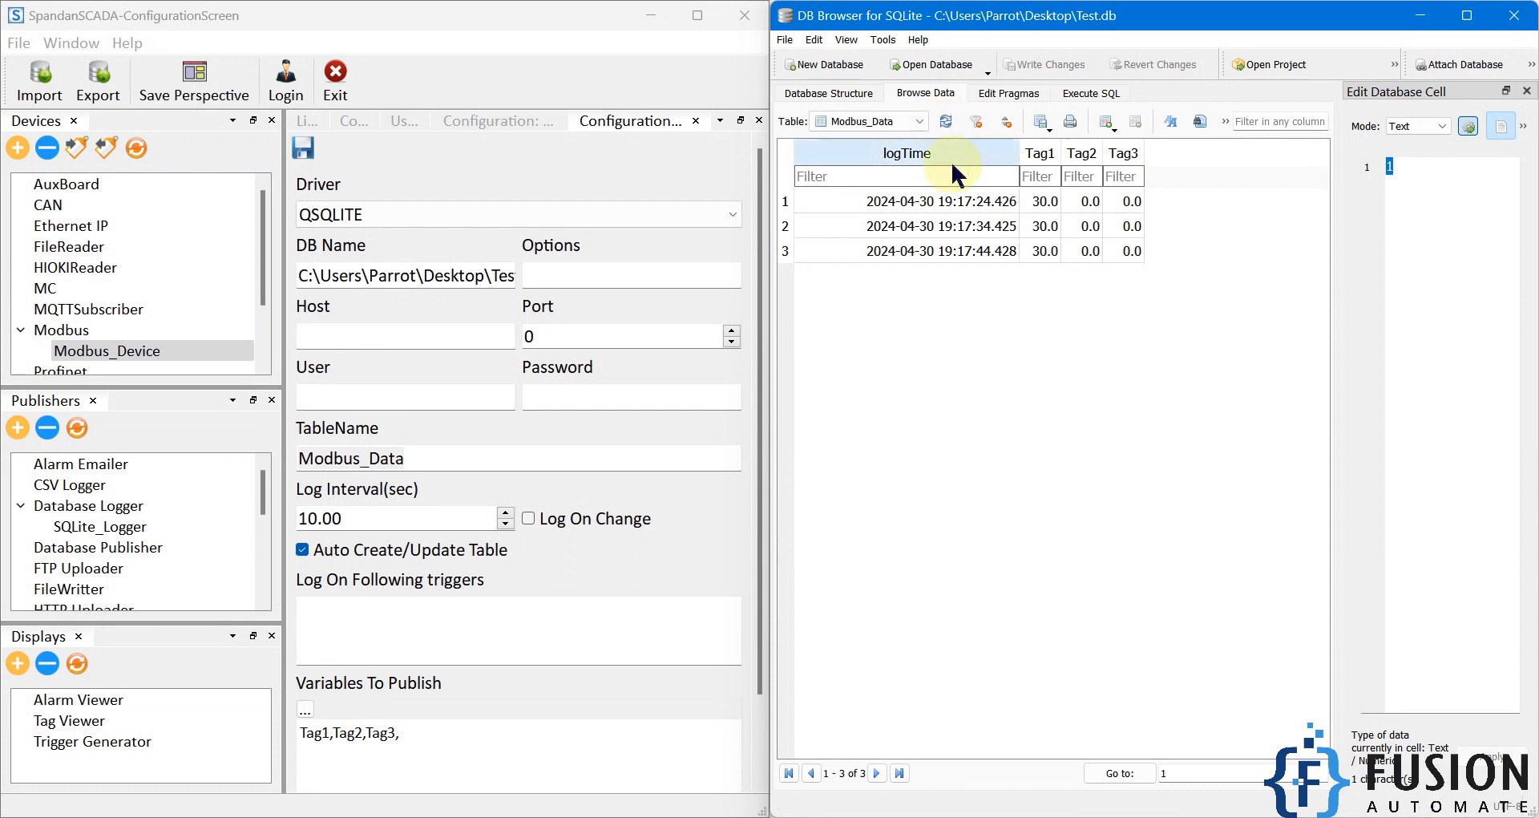
Step: Switch to Modbus Slave and enable Auto increment for registers 0 and 1
{"action": "key", "text": "alt+Tab"}
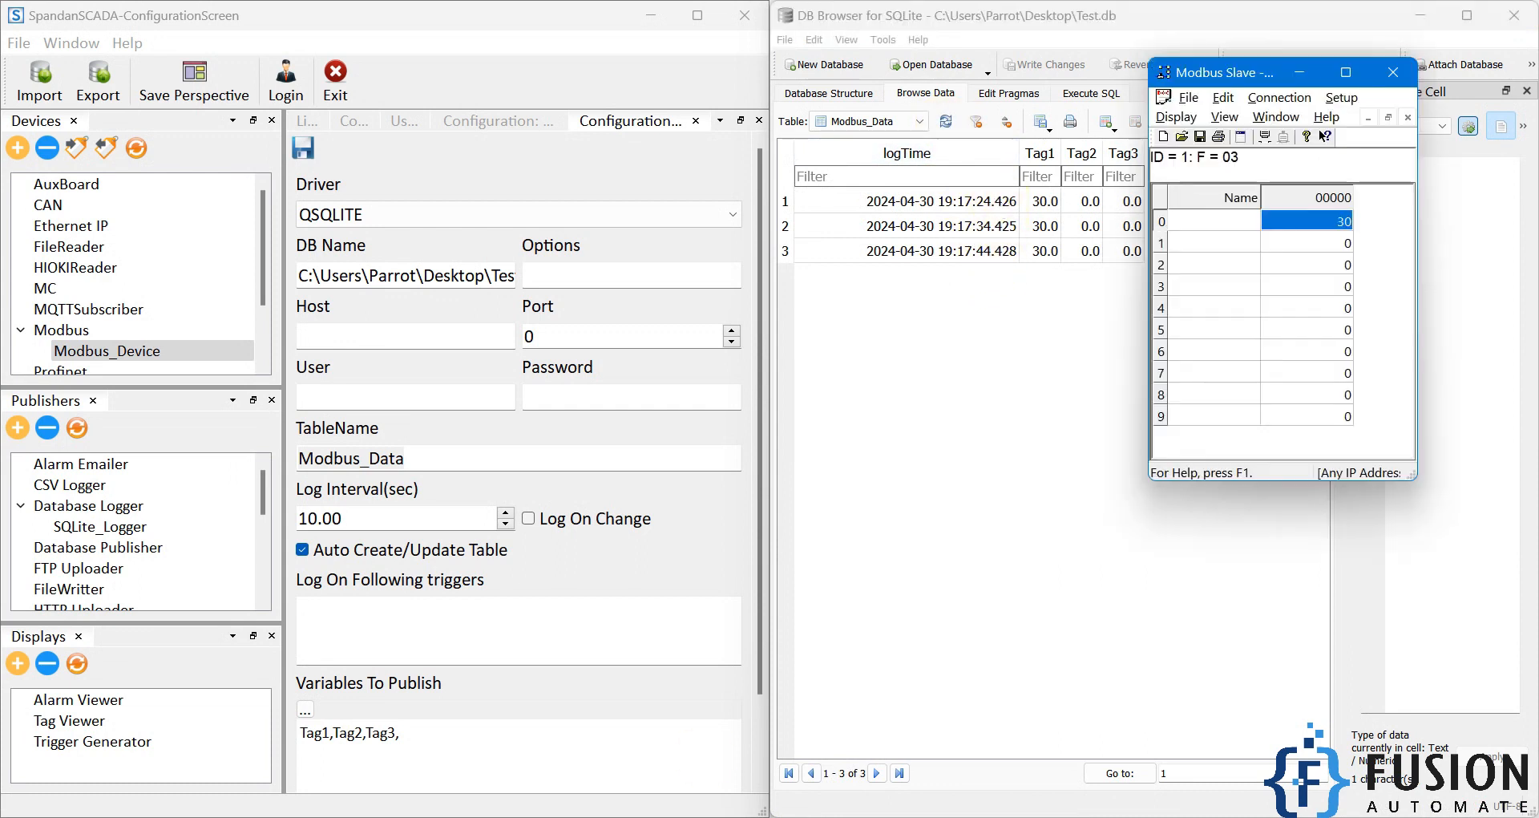
{"action": "left_click", "coordinate": [1277, 224]}
{"action": "double_click", "coordinate": [1277, 232]}
{"action": "left_click", "coordinate": [1194, 303]}
{"action": "left_click", "coordinate": [1387, 271]}
{"action": "left_click", "coordinate": [1409, 272]}
Step: Enable Auto increment for register 2 in Modbus Slave and enter a new starting value for it
{"action": "double_click", "coordinate": [1327, 266]}
{"action": "left_click", "coordinate": [1154, 299]}
{"action": "left_click_drag", "start_coordinate": [1265, 266], "coordinate": [1148, 266]}
{"action": "type", "text": "0"}
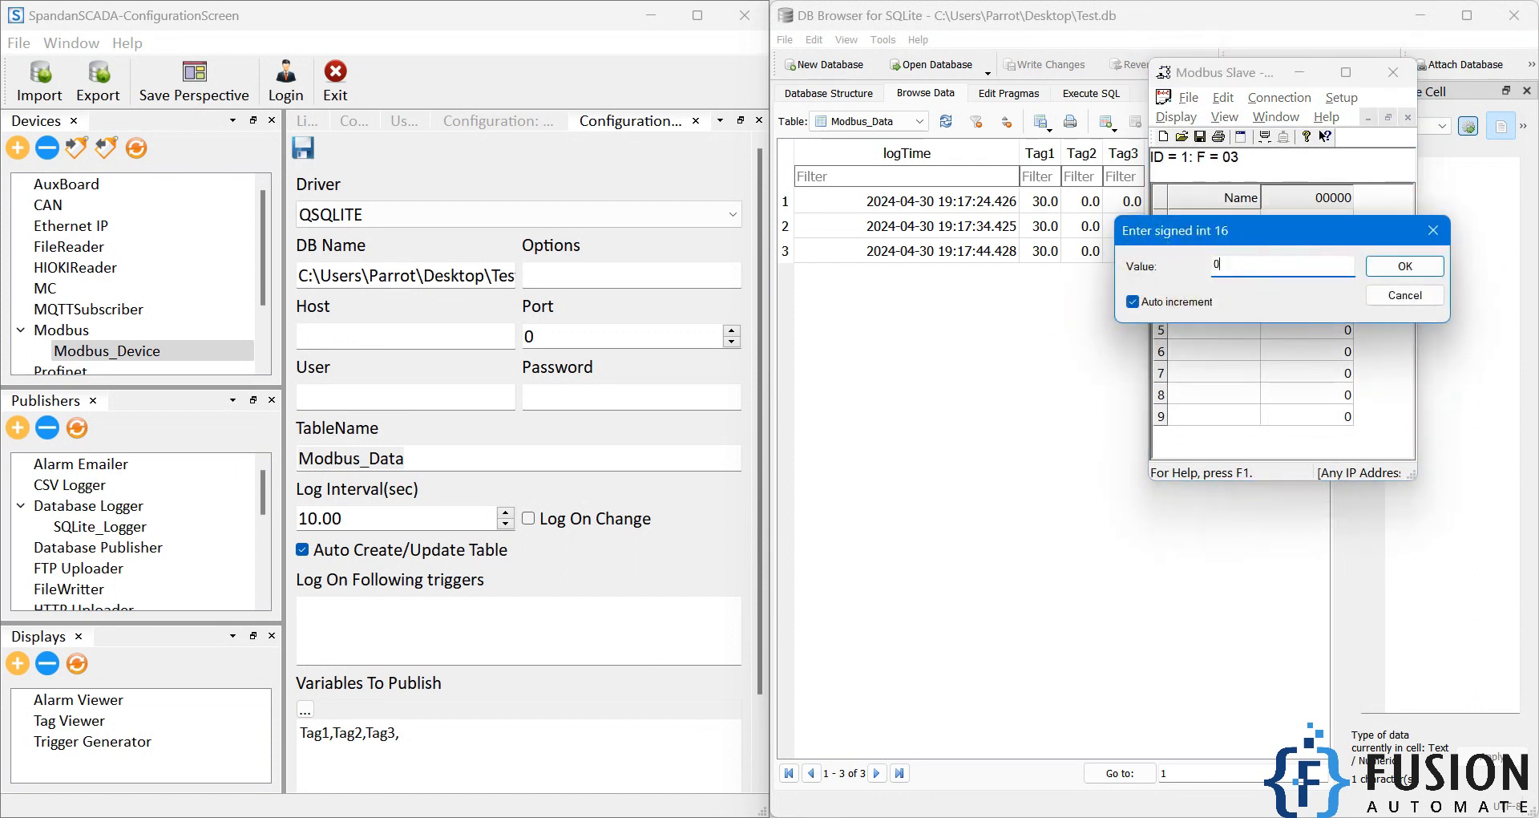
{"action": "key", "text": "Return"}
Step: Return to DB Browser and refresh Modbus_Data repeatedly to check how the changing tag values are logged
{"action": "left_click", "coordinate": [1051, 347]}
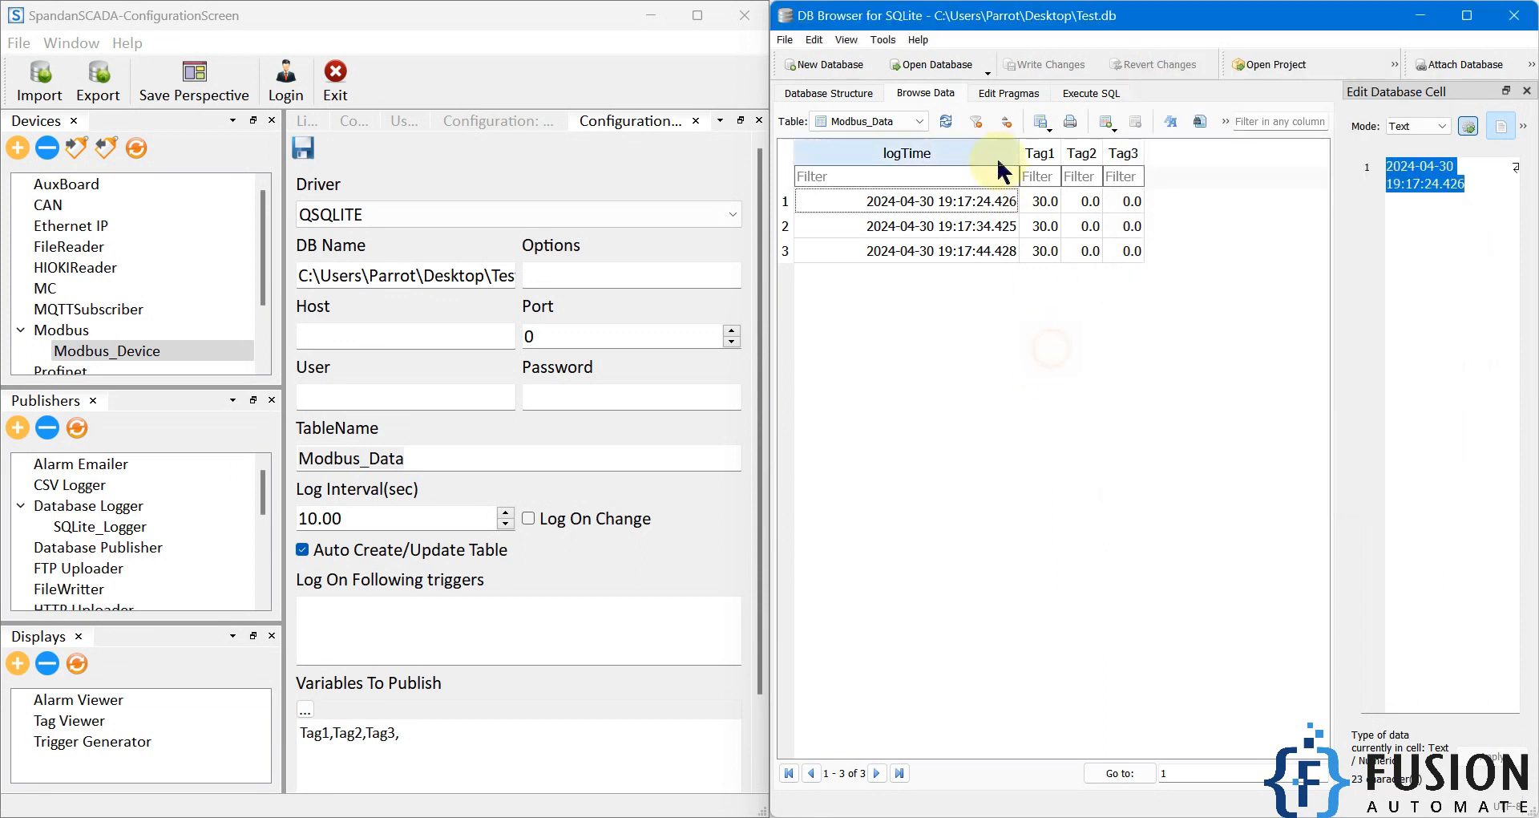
{"action": "left_click", "coordinate": [949, 123]}
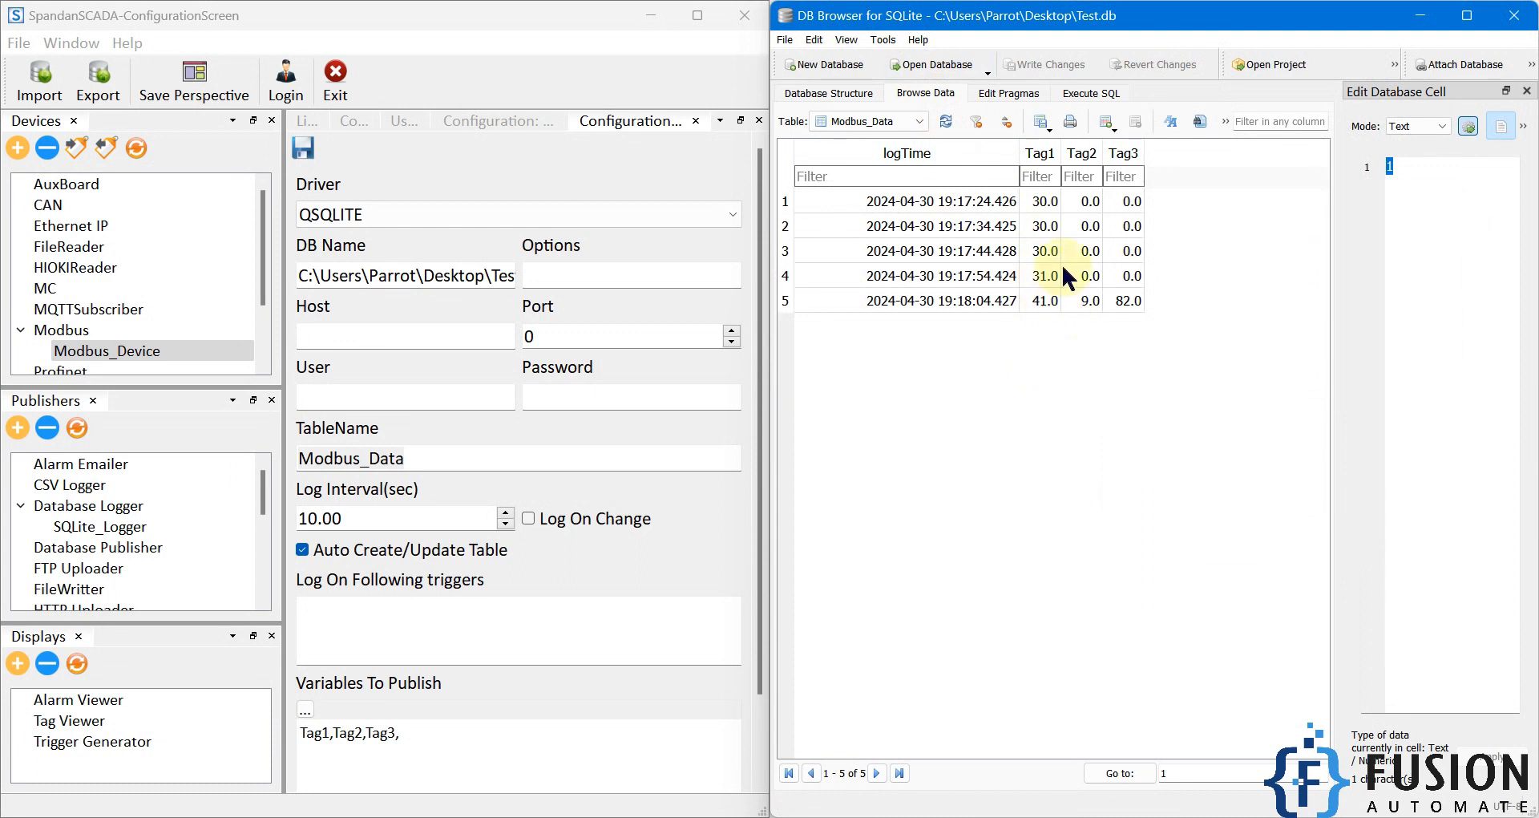
{"action": "left_click", "coordinate": [948, 122]}
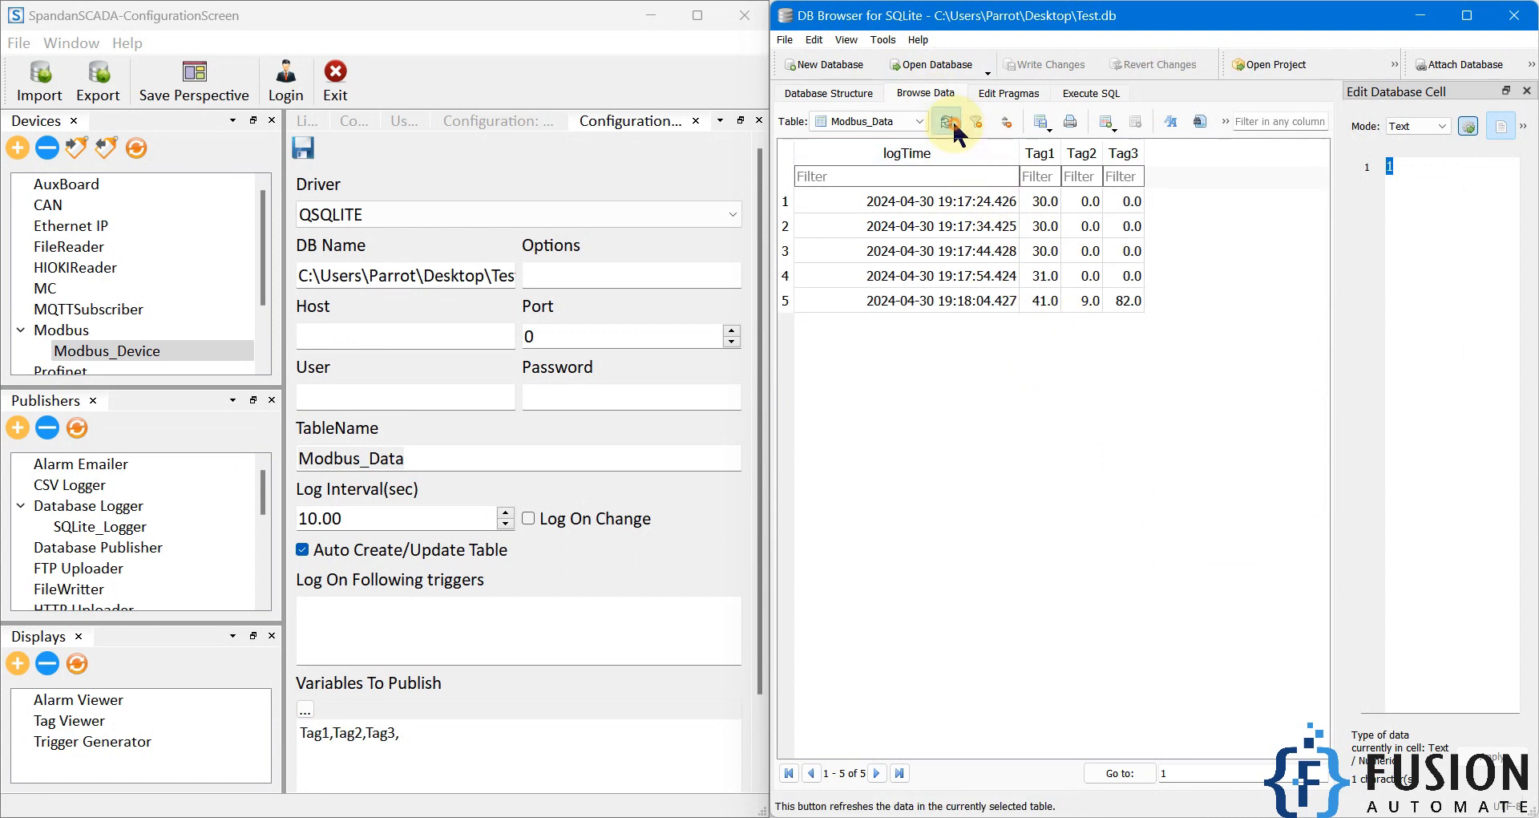
{"action": "left_click", "coordinate": [951, 122]}
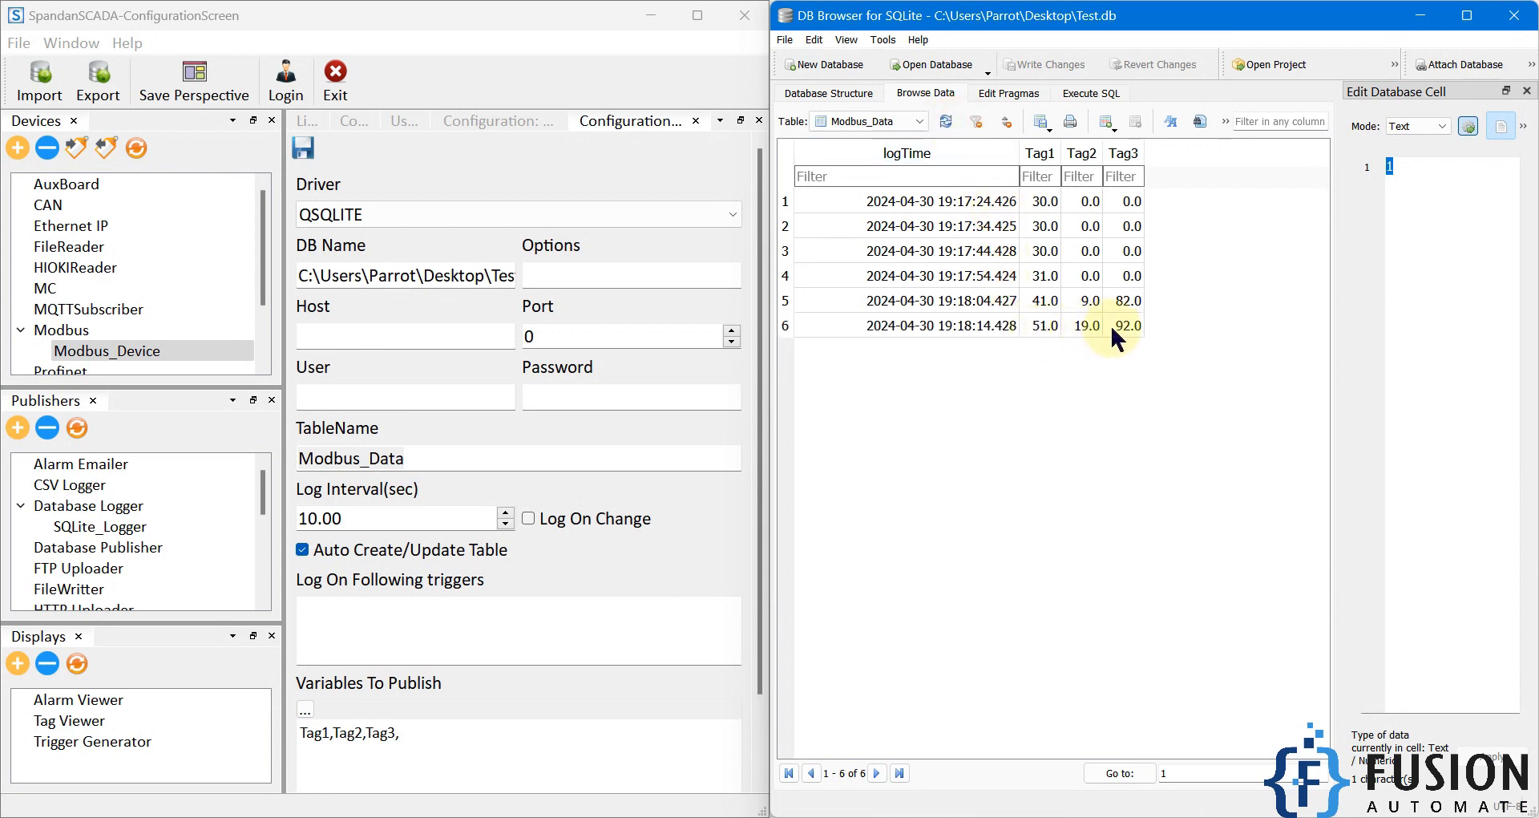
{"action": "left_click", "coordinate": [956, 131]}
{"action": "left_click", "coordinate": [949, 123]}
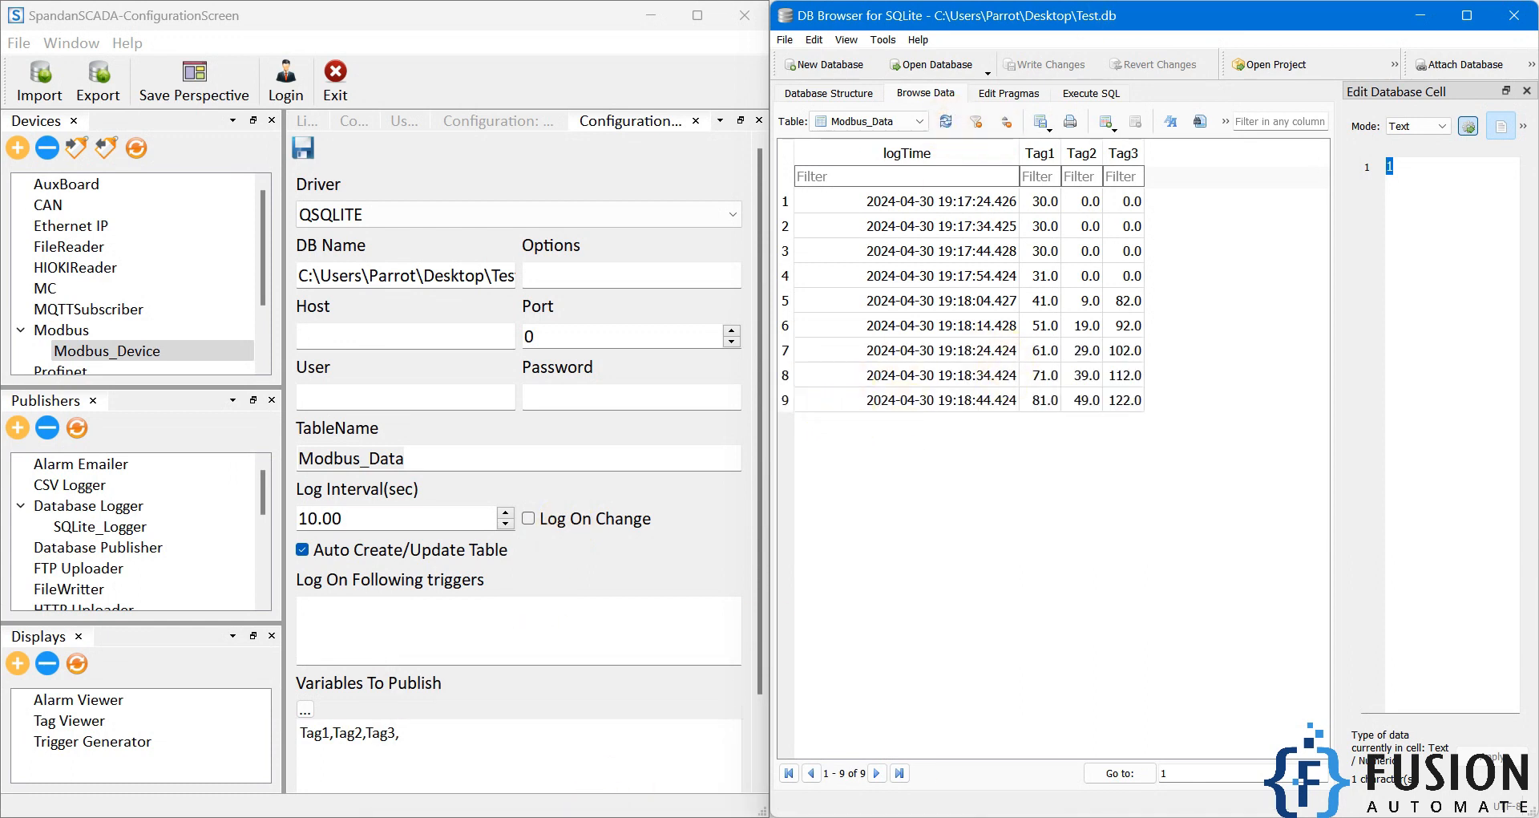
Step: Switch to Modbus Slave and turn off Auto increment for registers 0, 1 and 2
{"action": "key", "text": "alt+Tab"}
{"action": "double_click", "coordinate": [1318, 224]}
{"action": "left_click", "coordinate": [1147, 303]}
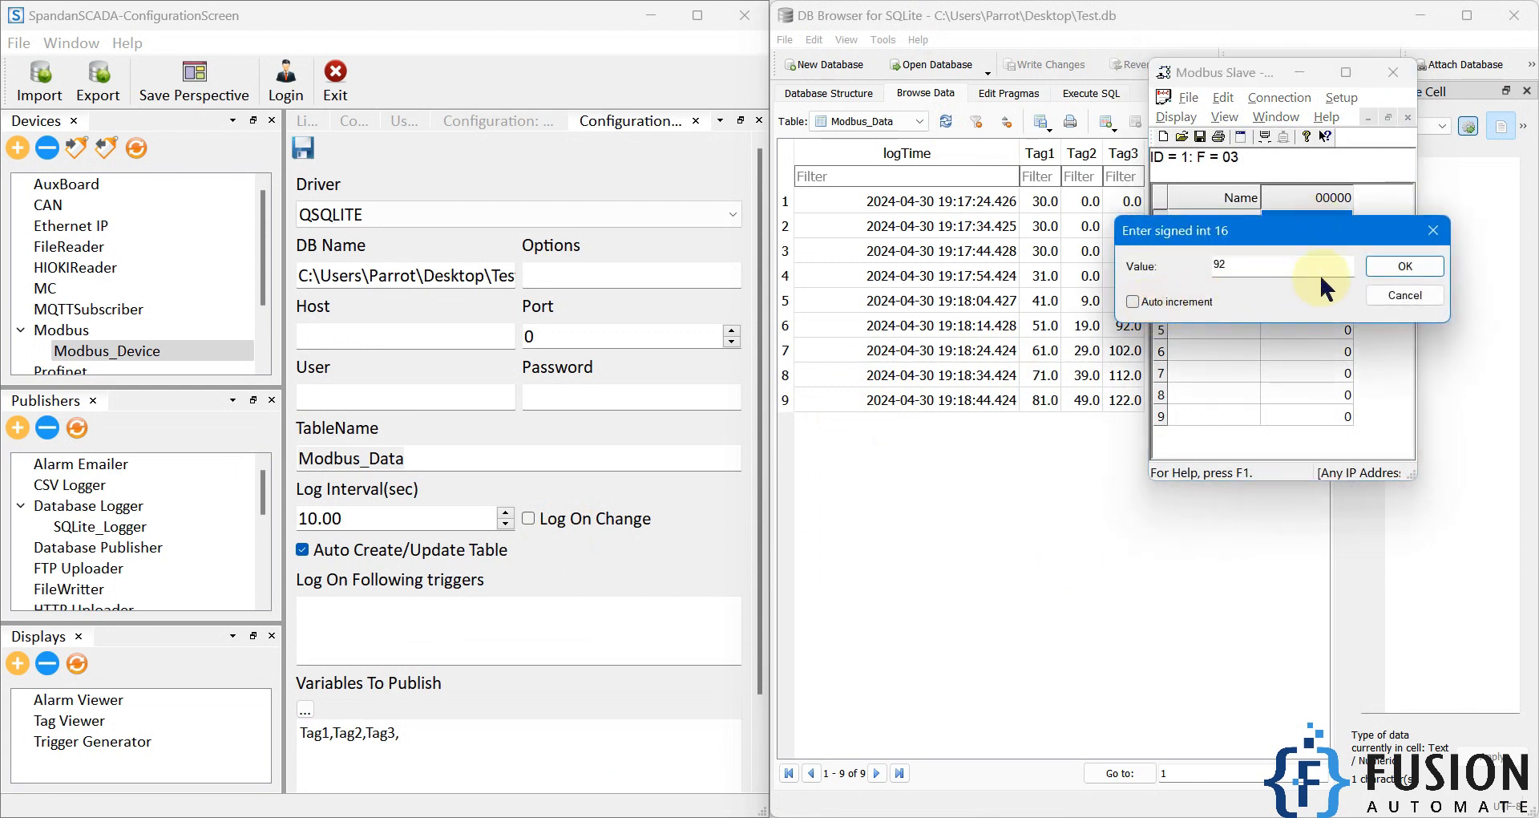
{"action": "left_click", "coordinate": [1385, 268]}
{"action": "double_click", "coordinate": [1329, 247]}
{"action": "left_click", "coordinate": [1187, 306]}
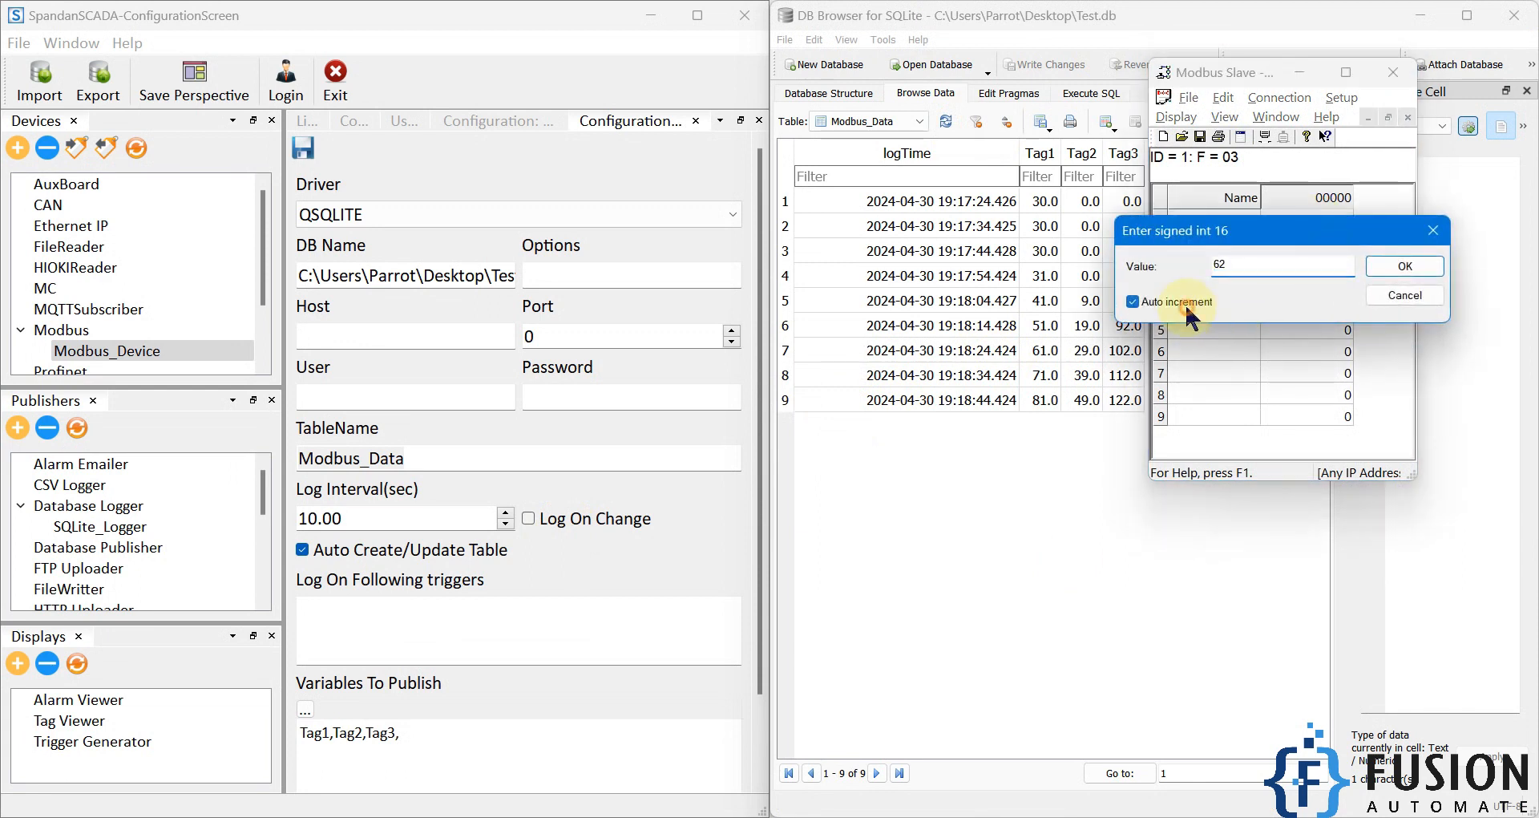
{"action": "left_click", "coordinate": [1374, 266]}
{"action": "double_click", "coordinate": [1327, 264]}
{"action": "left_click", "coordinate": [1207, 305]}
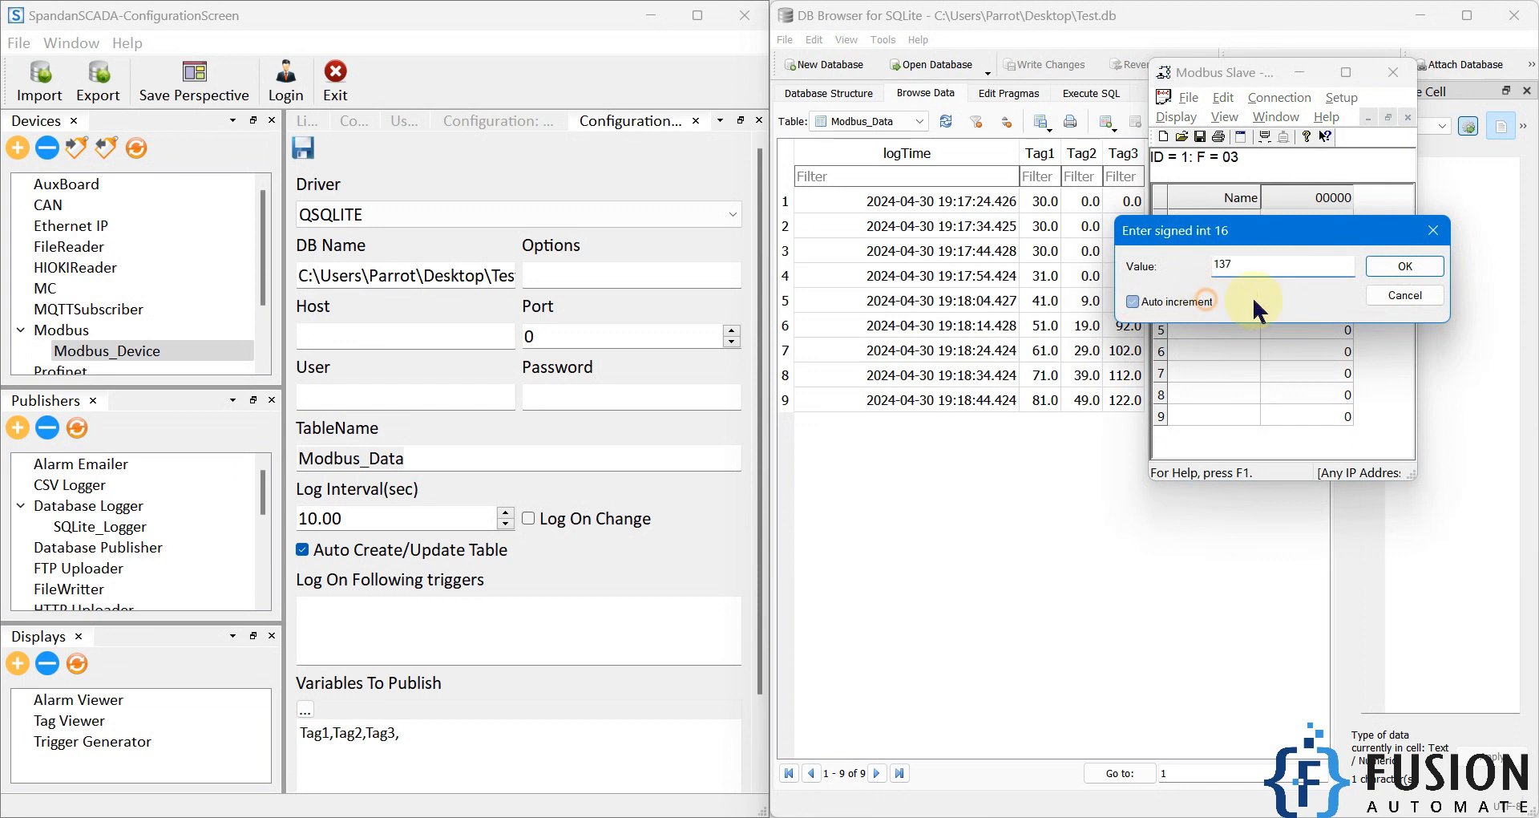
{"action": "left_click", "coordinate": [1403, 266]}
Step: Refresh Modbus_Data in DB Browser and compare the latest logged row with the Modbus Slave register values
{"action": "left_click", "coordinate": [1003, 475]}
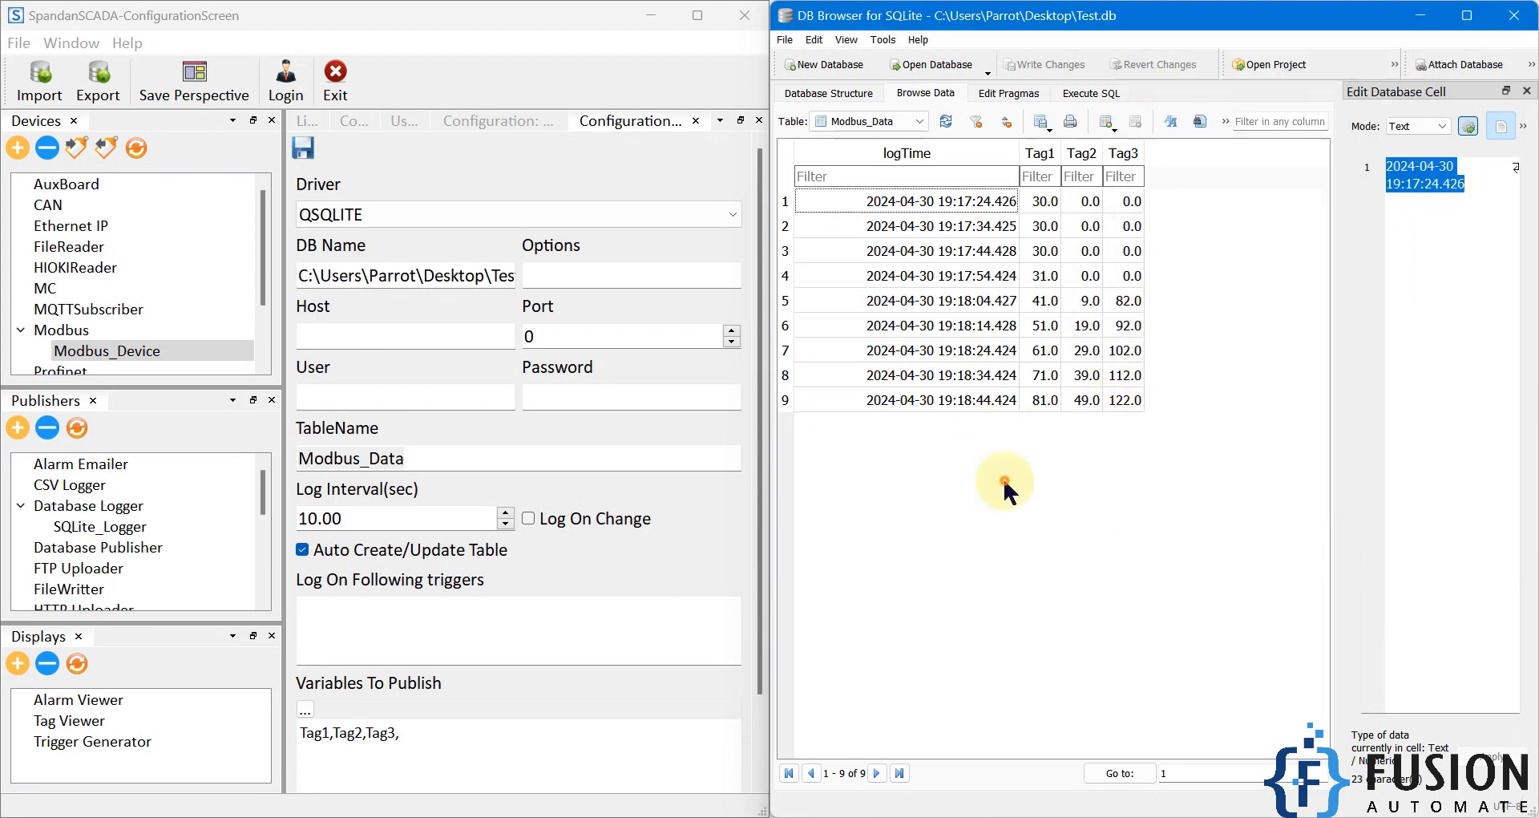
{"action": "left_click", "coordinate": [946, 121]}
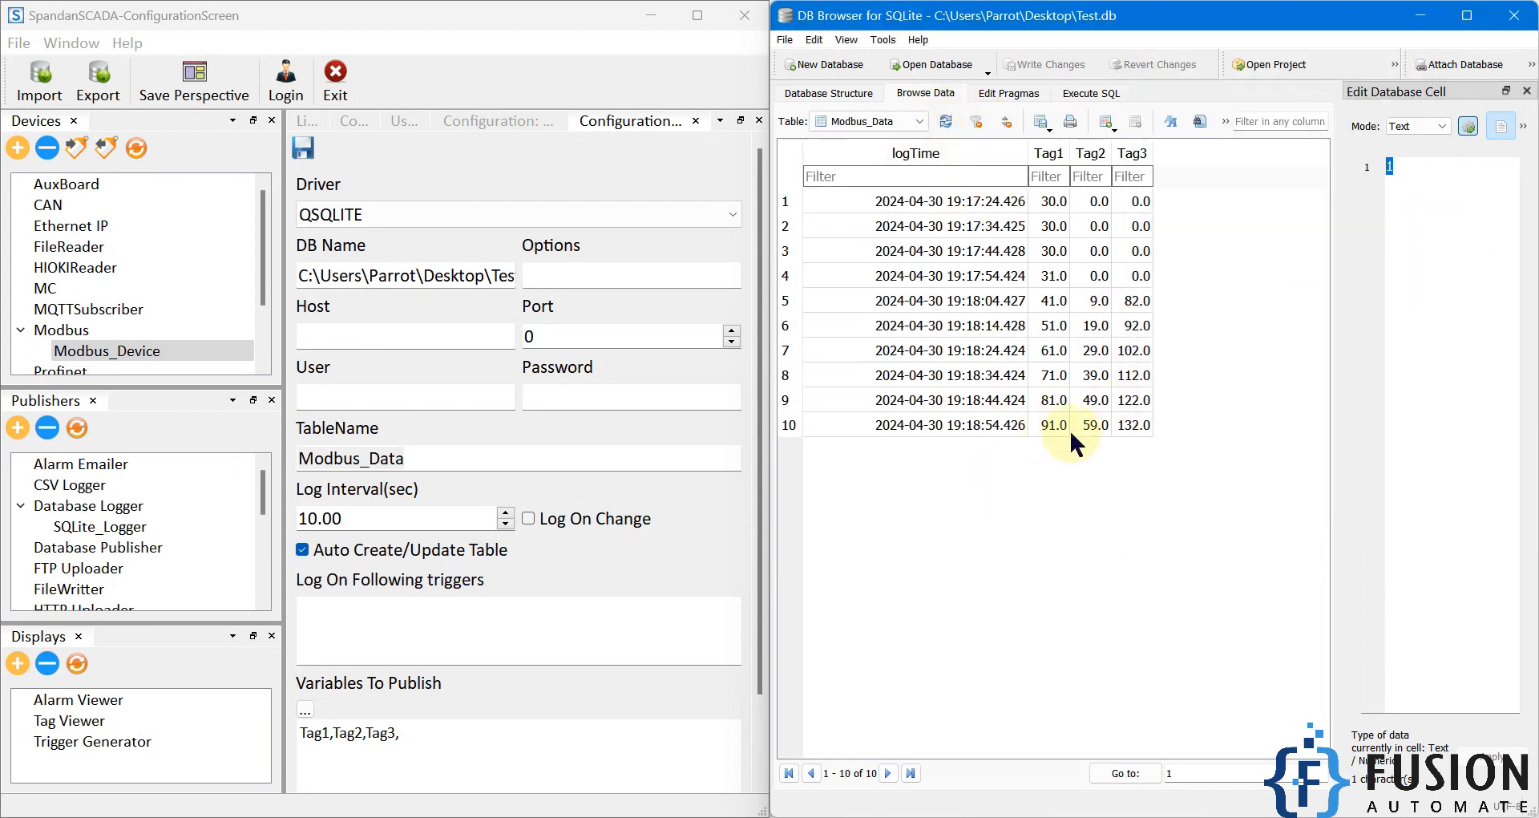
{"action": "left_click", "coordinate": [590, 814]}
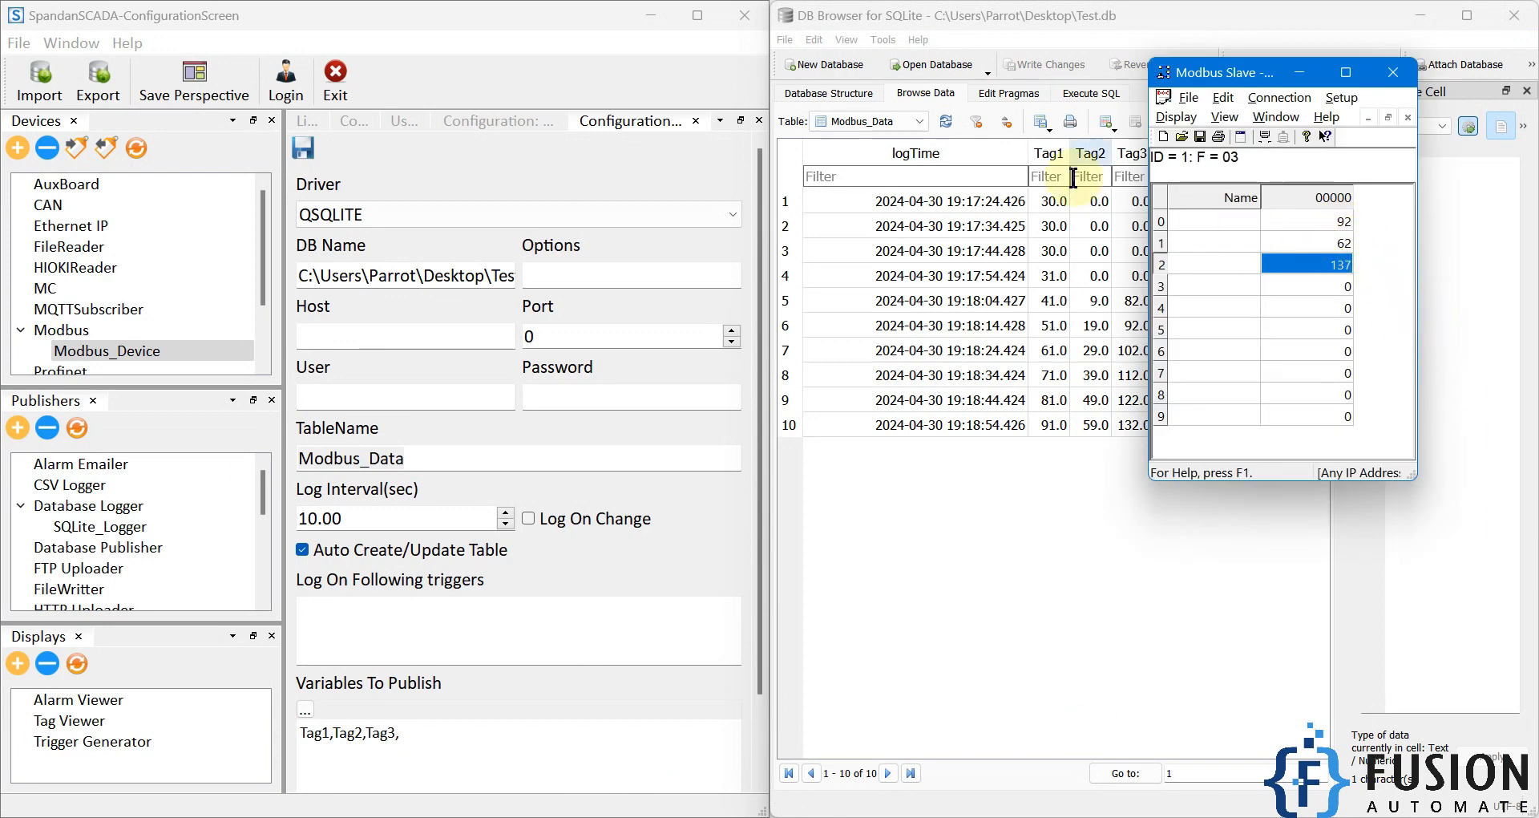
{"action": "left_click", "coordinate": [983, 124]}
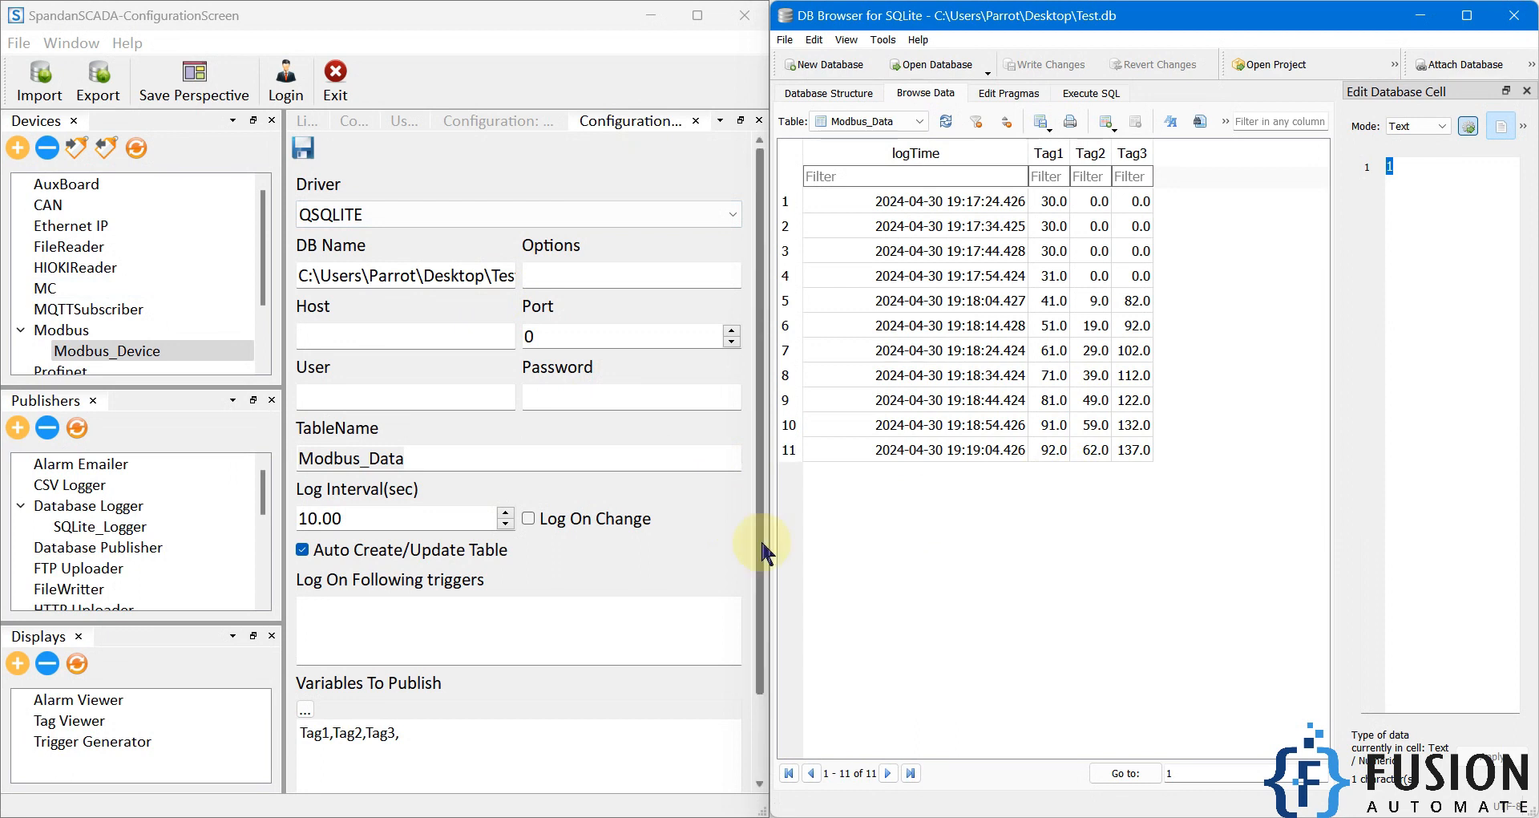
Step: Enable Log On Change for SQLite_Logger, save the configuration, and refresh the publishers
{"action": "left_click", "coordinate": [529, 518]}
{"action": "left_click", "coordinate": [302, 148]}
{"action": "left_click", "coordinate": [78, 426]}
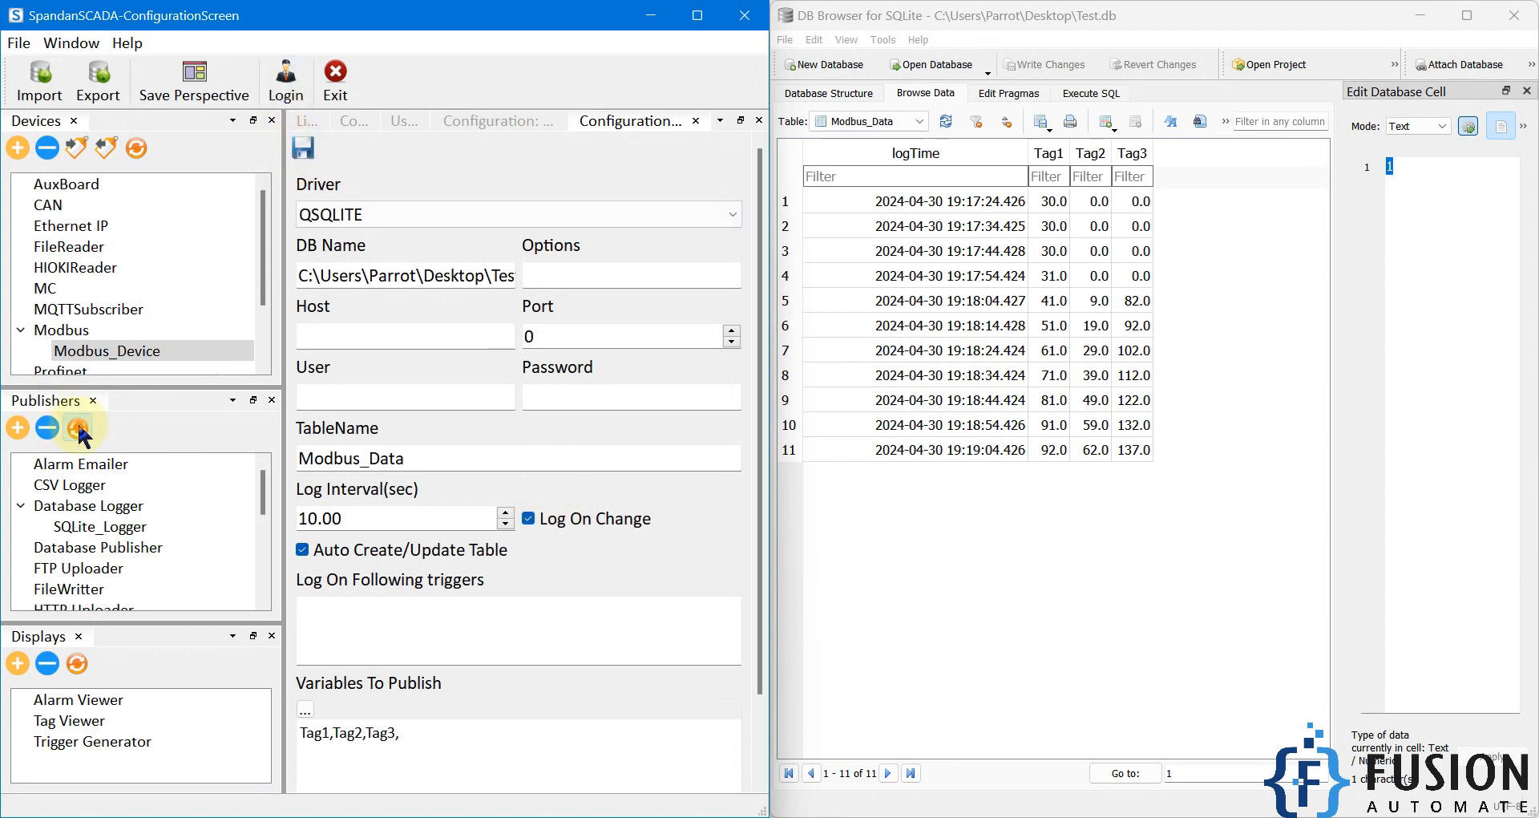
Step: Refresh the Modbus_Data records and examine the newest logTime entries to check logging with Log On Change enabled
{"action": "left_click", "coordinate": [946, 122]}
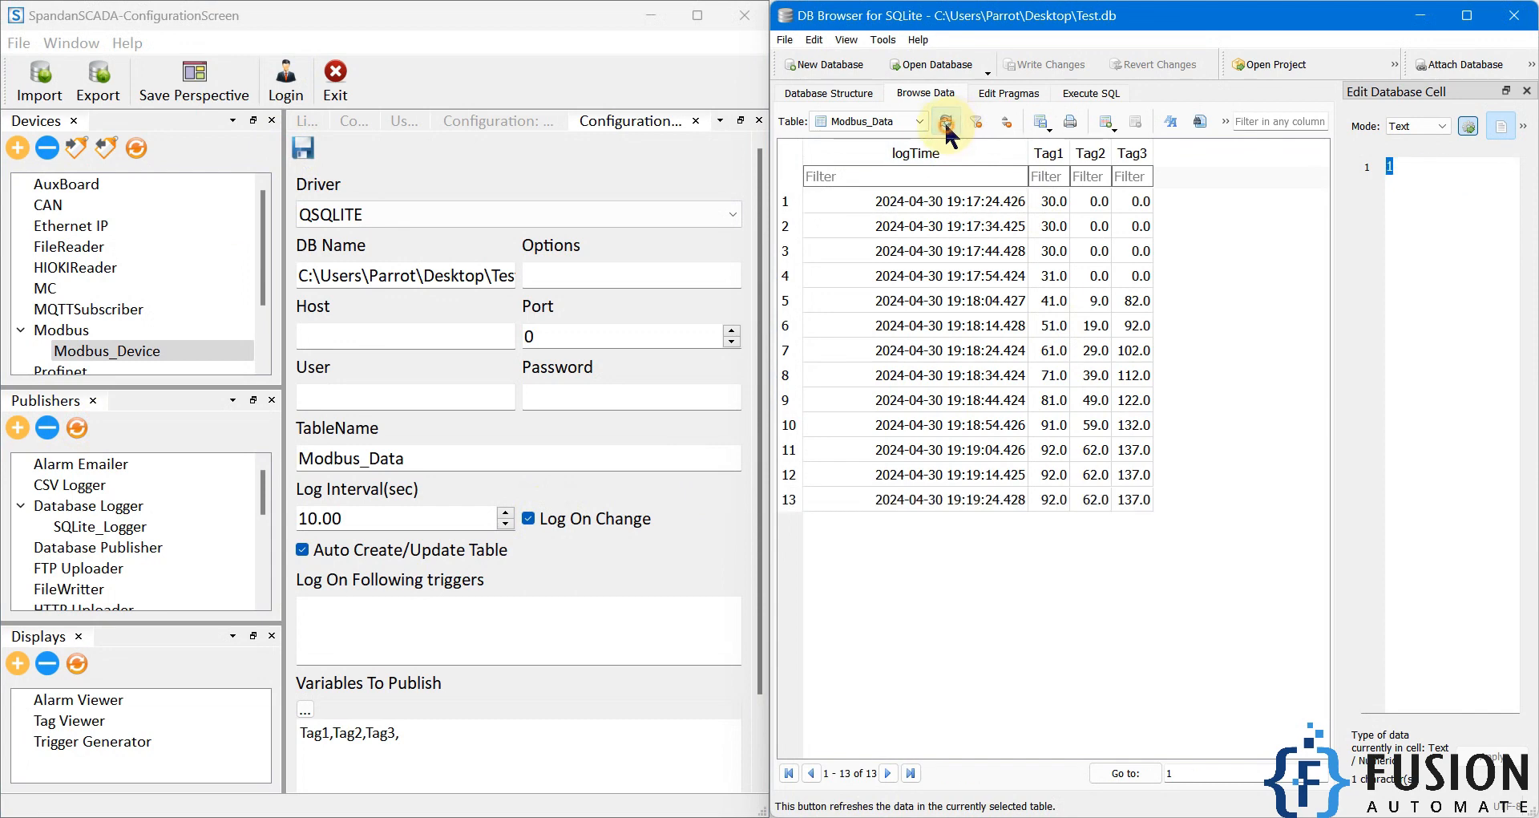
{"action": "left_click", "coordinate": [987, 502]}
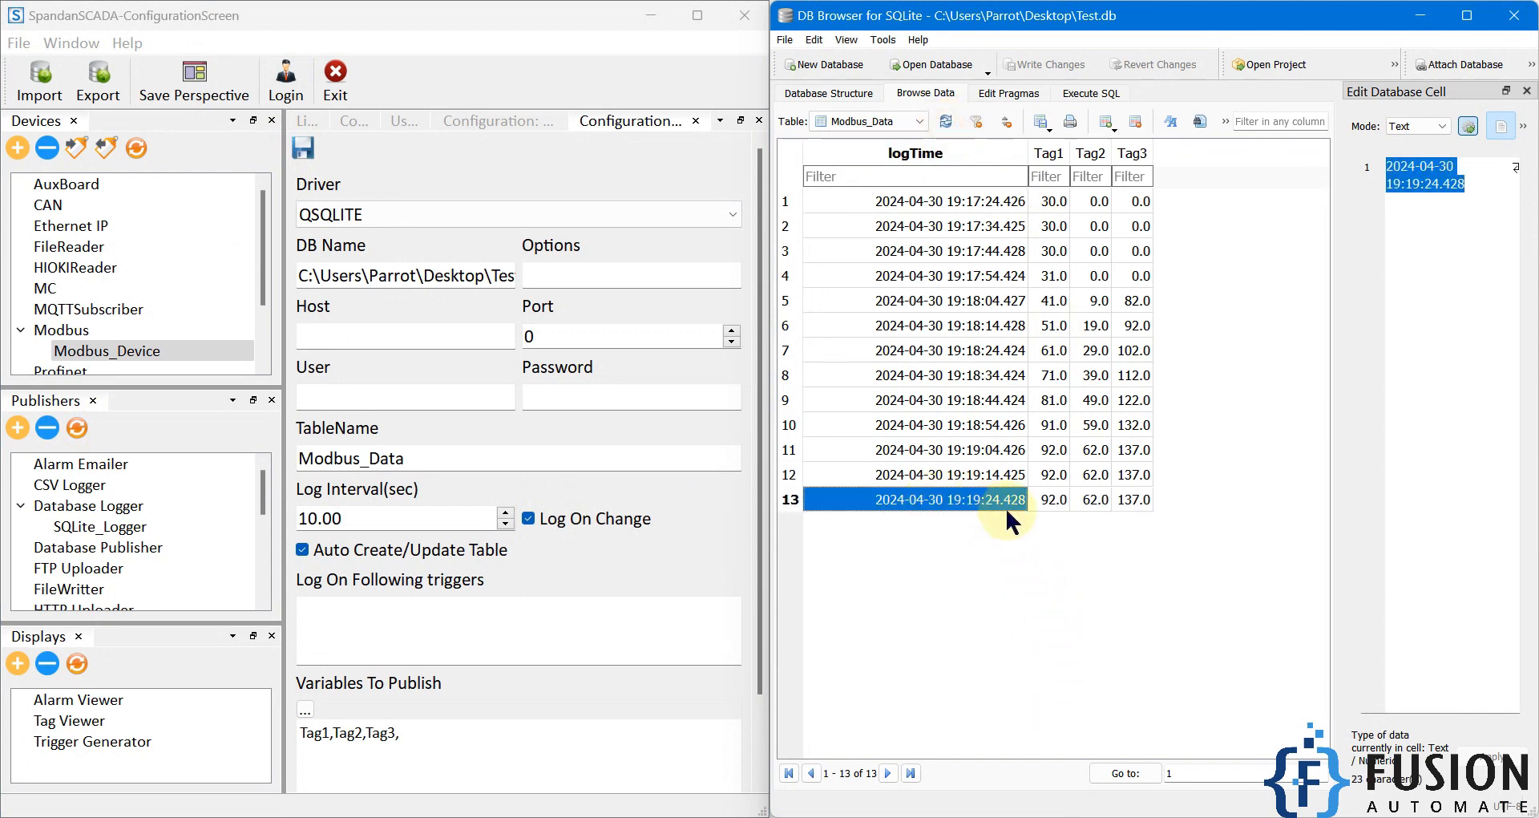
{"action": "left_click", "coordinate": [945, 122]}
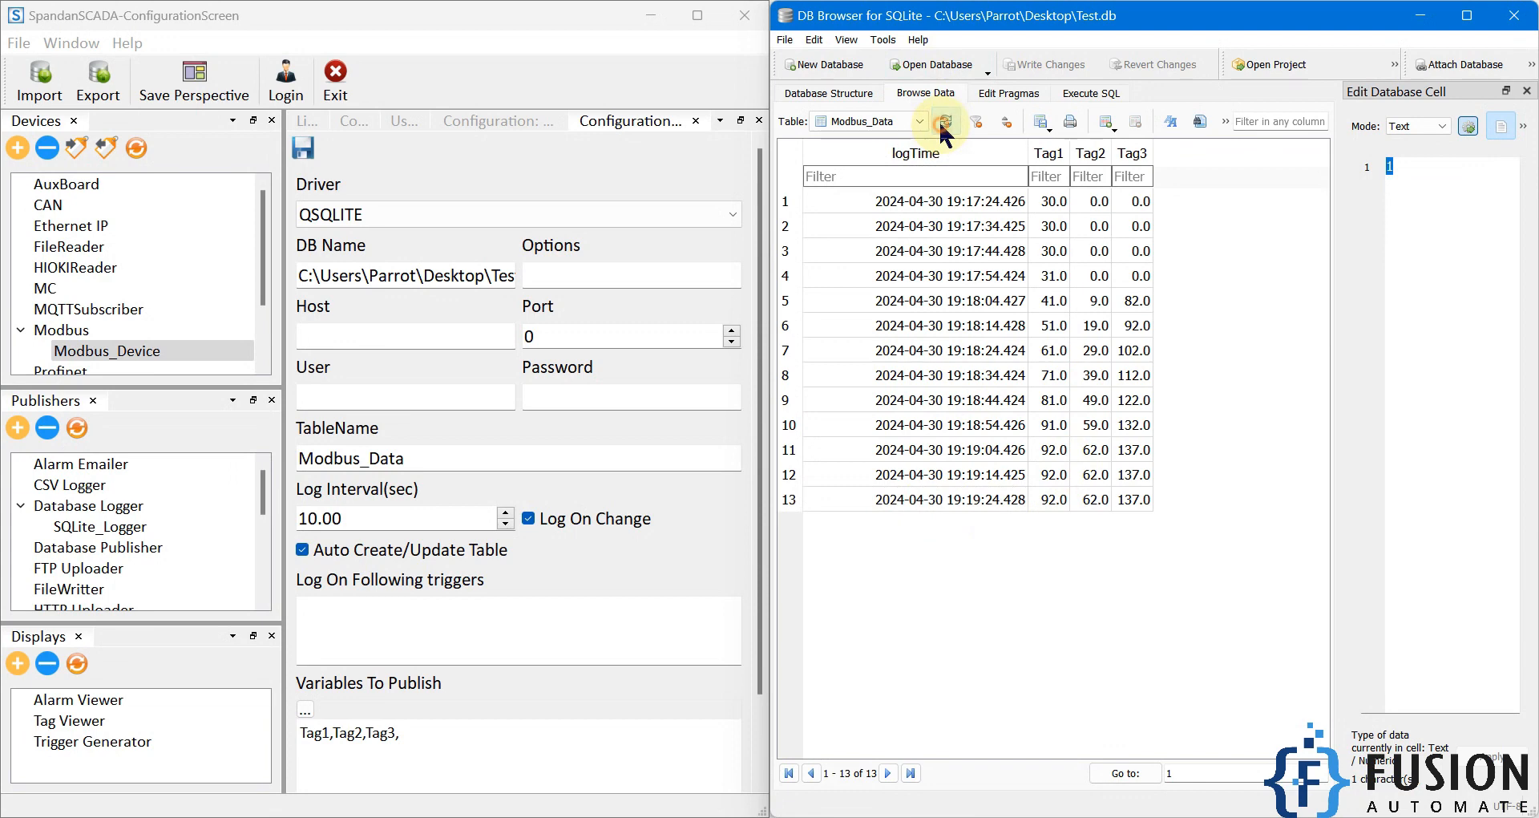
{"action": "left_click", "coordinate": [944, 123]}
{"action": "left_click", "coordinate": [1002, 524]}
{"action": "left_click", "coordinate": [944, 122]}
{"action": "left_click", "coordinate": [946, 123]}
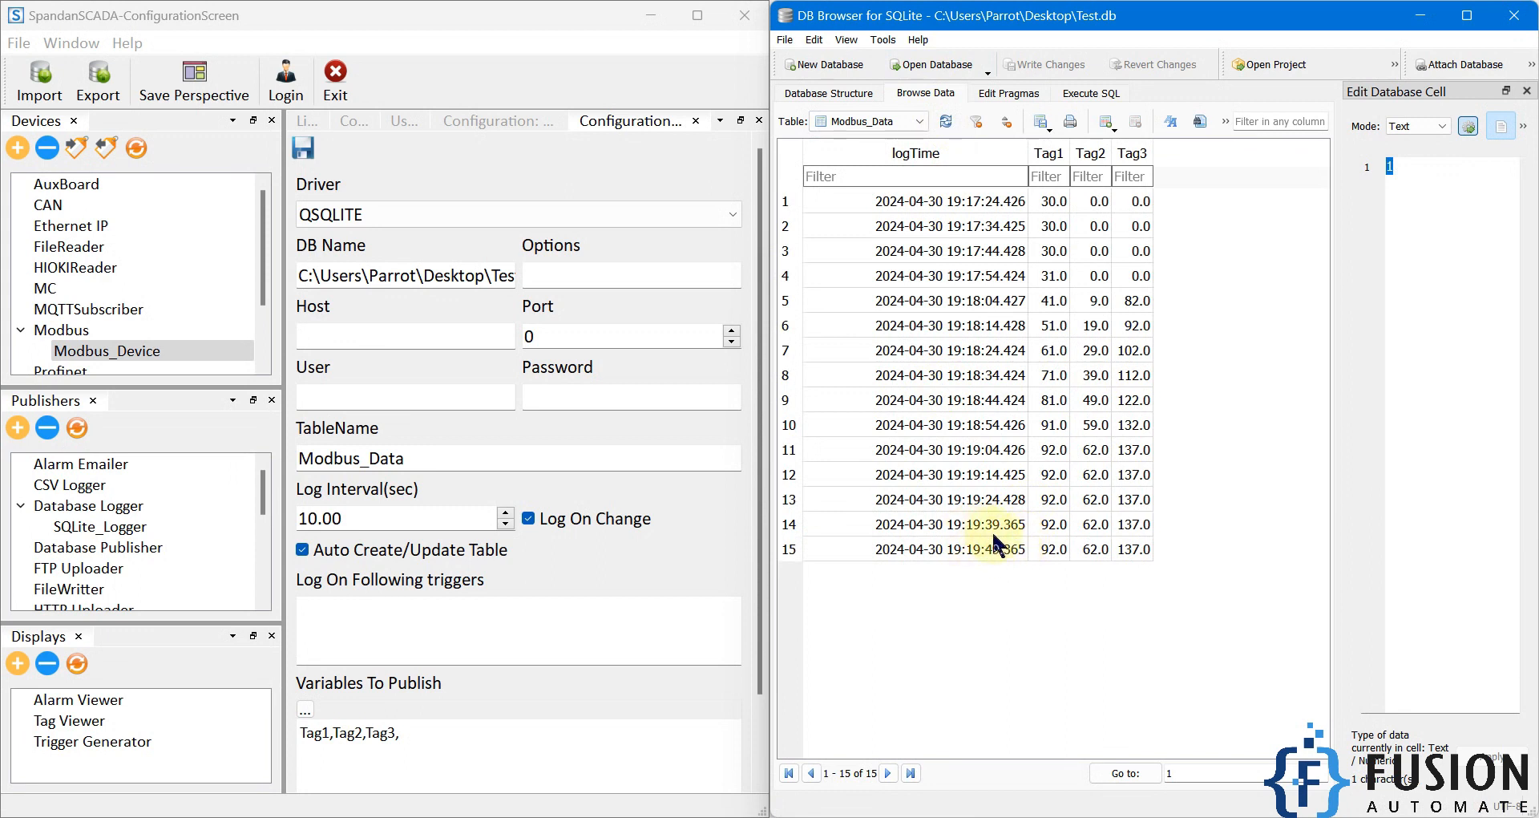
{"action": "left_click", "coordinate": [1004, 550]}
{"action": "left_click", "coordinate": [1005, 534]}
{"action": "left_click", "coordinate": [1006, 549]}
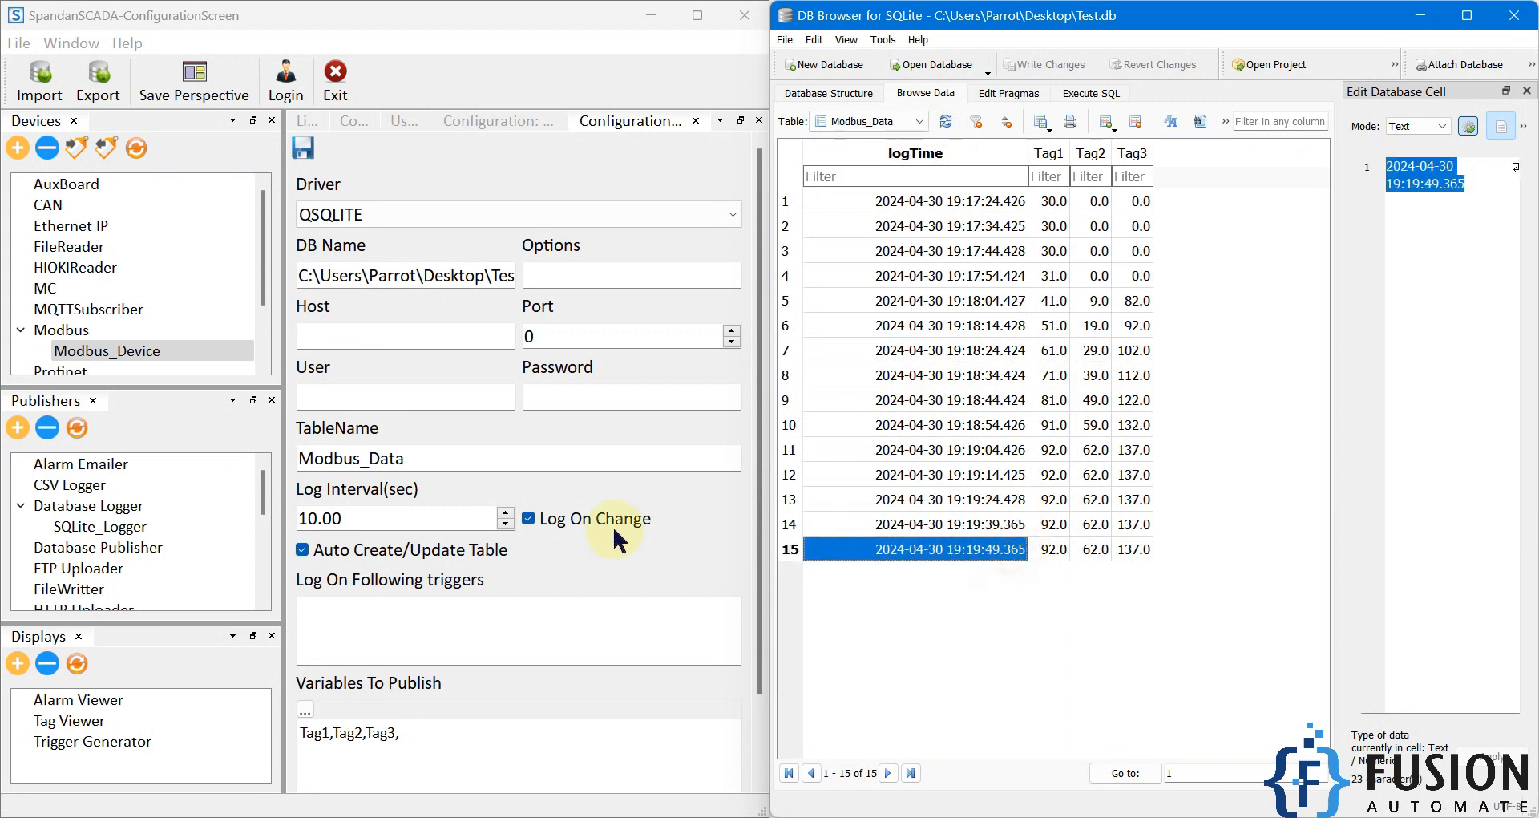
Step: Switch to Modbus Slave and turn Auto increment back on for register 0
{"action": "left_click_drag", "start_coordinate": [369, 519], "coordinate": [302, 519]}
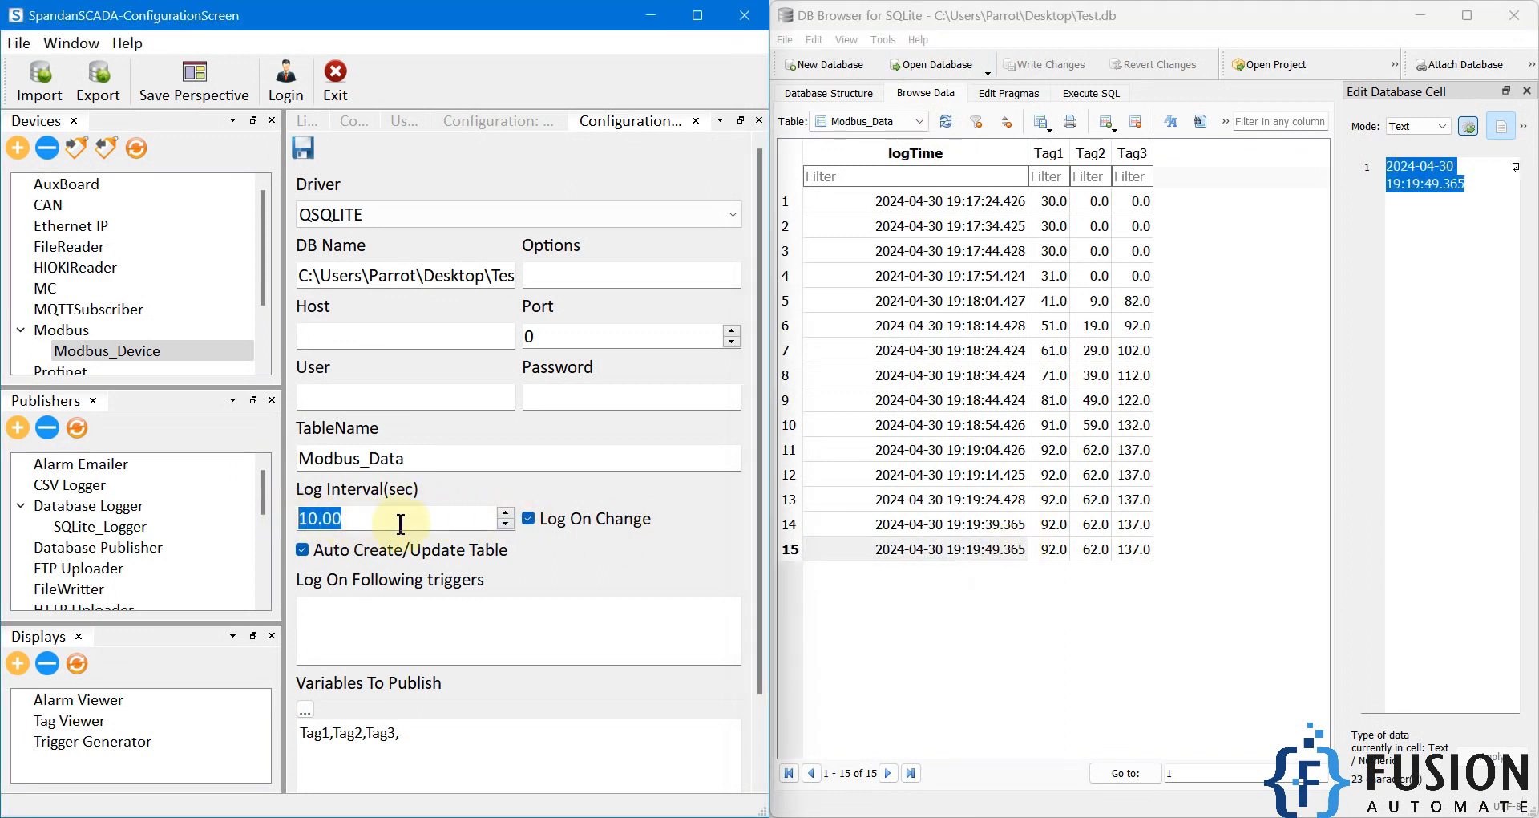
{"action": "key", "text": "alt+Tab"}
{"action": "double_click", "coordinate": [1320, 215]}
{"action": "type", "text": "93"}
{"action": "left_click", "coordinate": [1405, 265]}
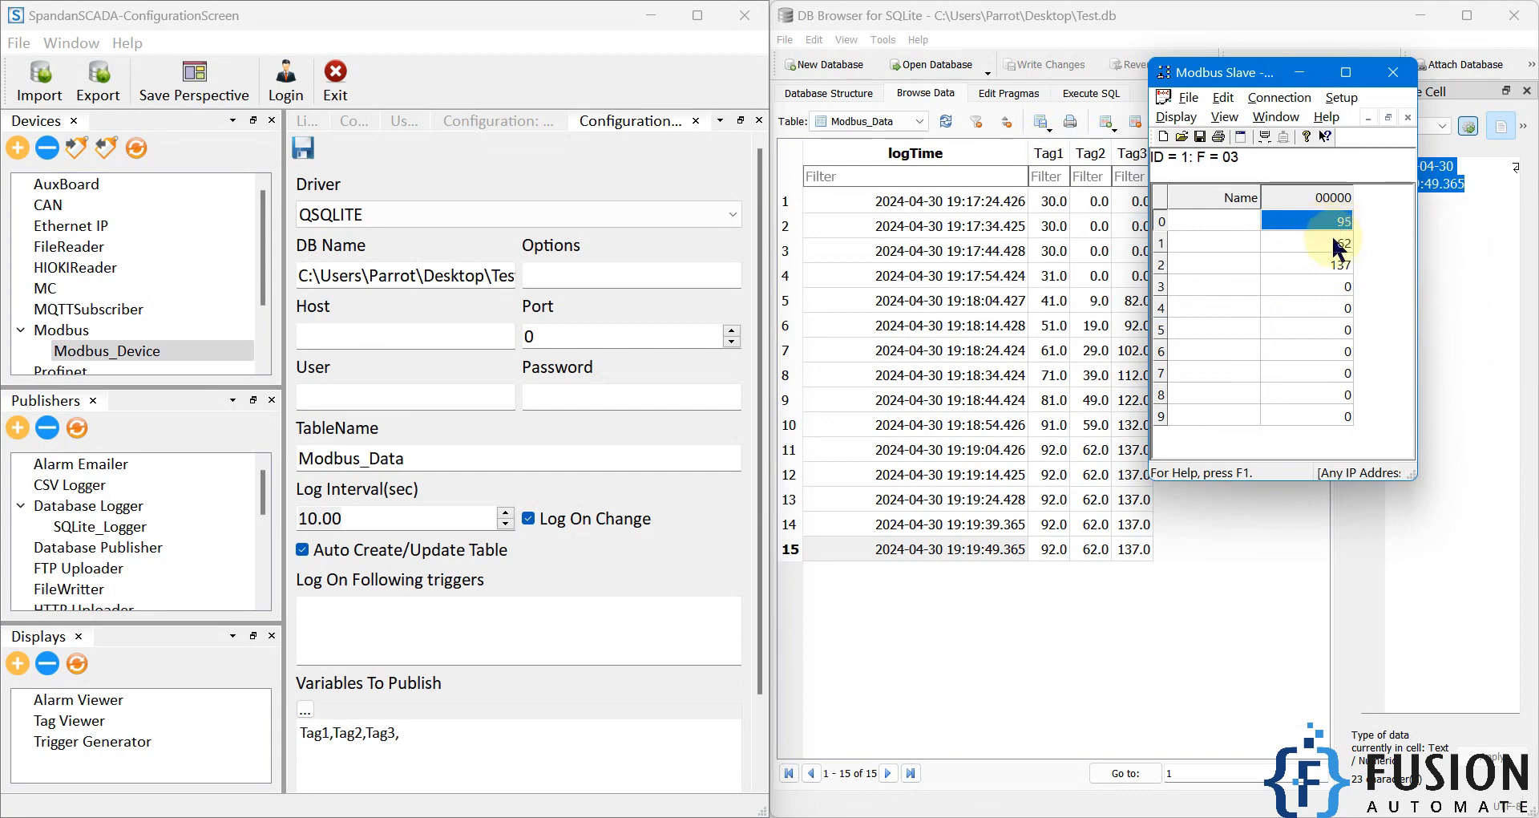
Step: Switch to DB Browser, refresh the Modbus_Data records and sort them by logTime with the newest first
{"action": "left_click", "coordinate": [949, 119]}
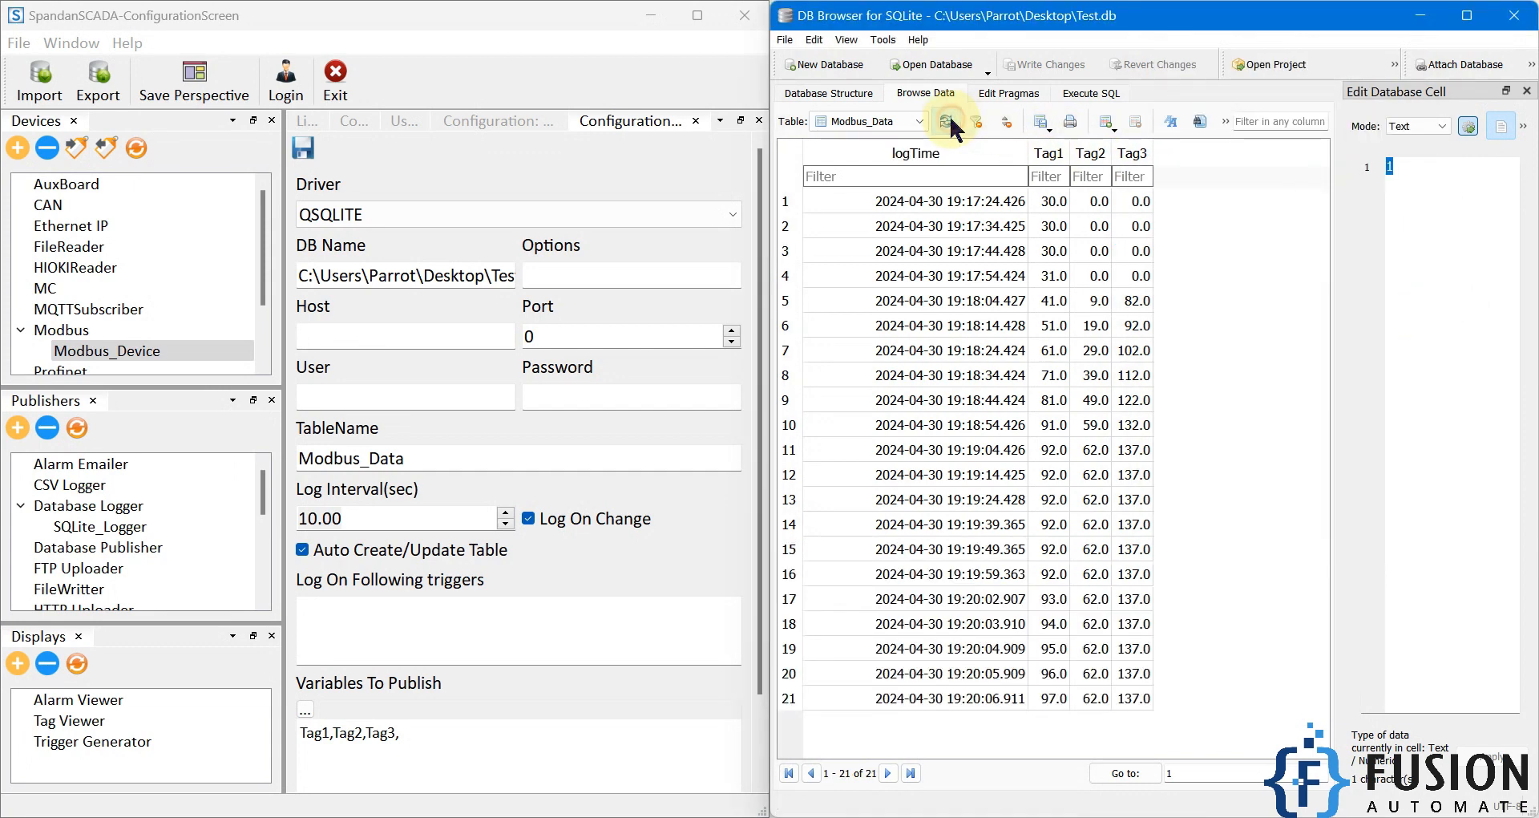
{"action": "left_click", "coordinate": [946, 120]}
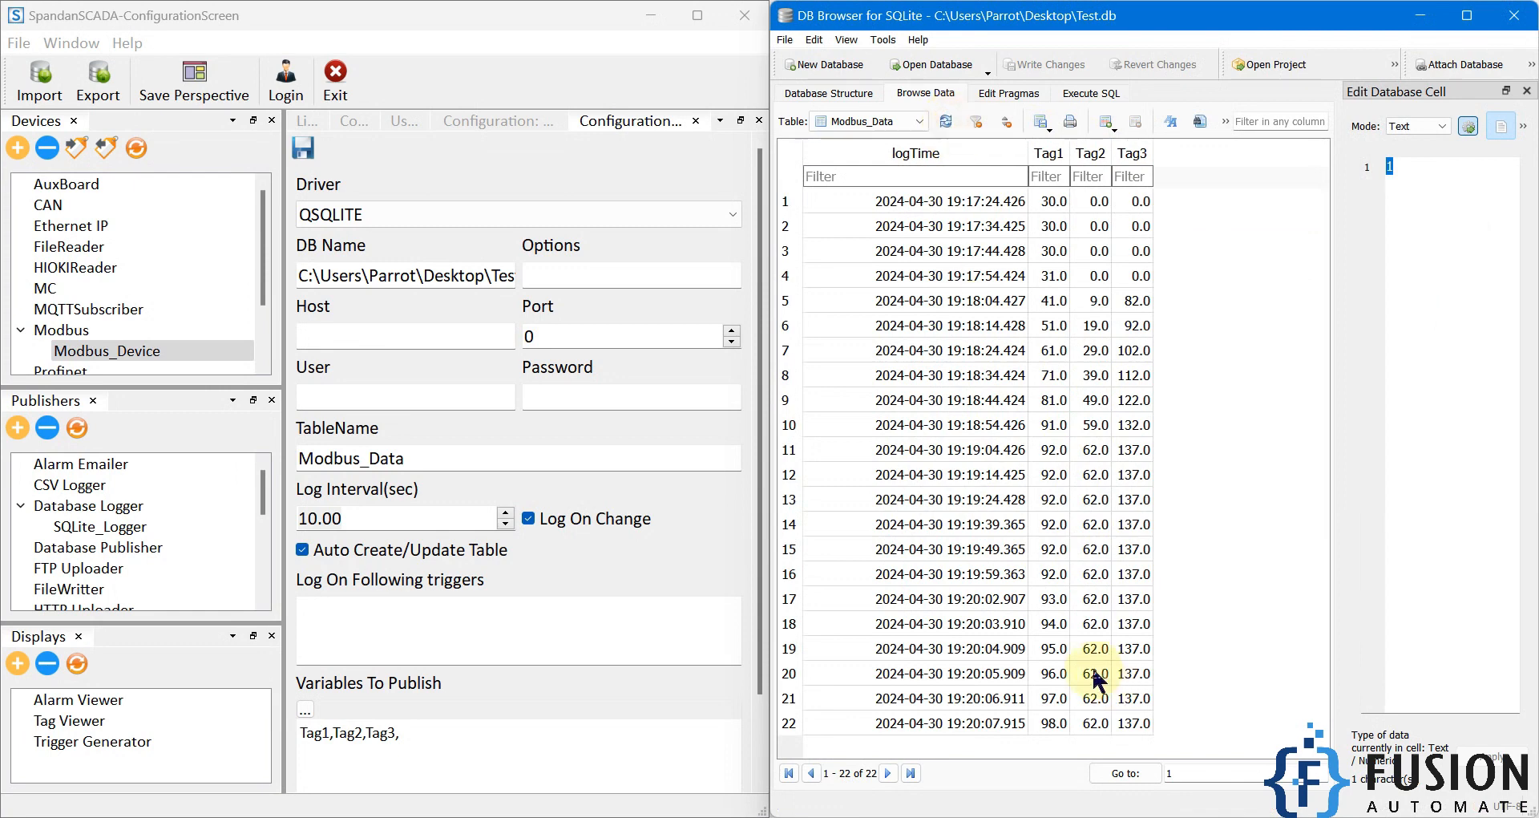
{"action": "left_click", "coordinate": [947, 120]}
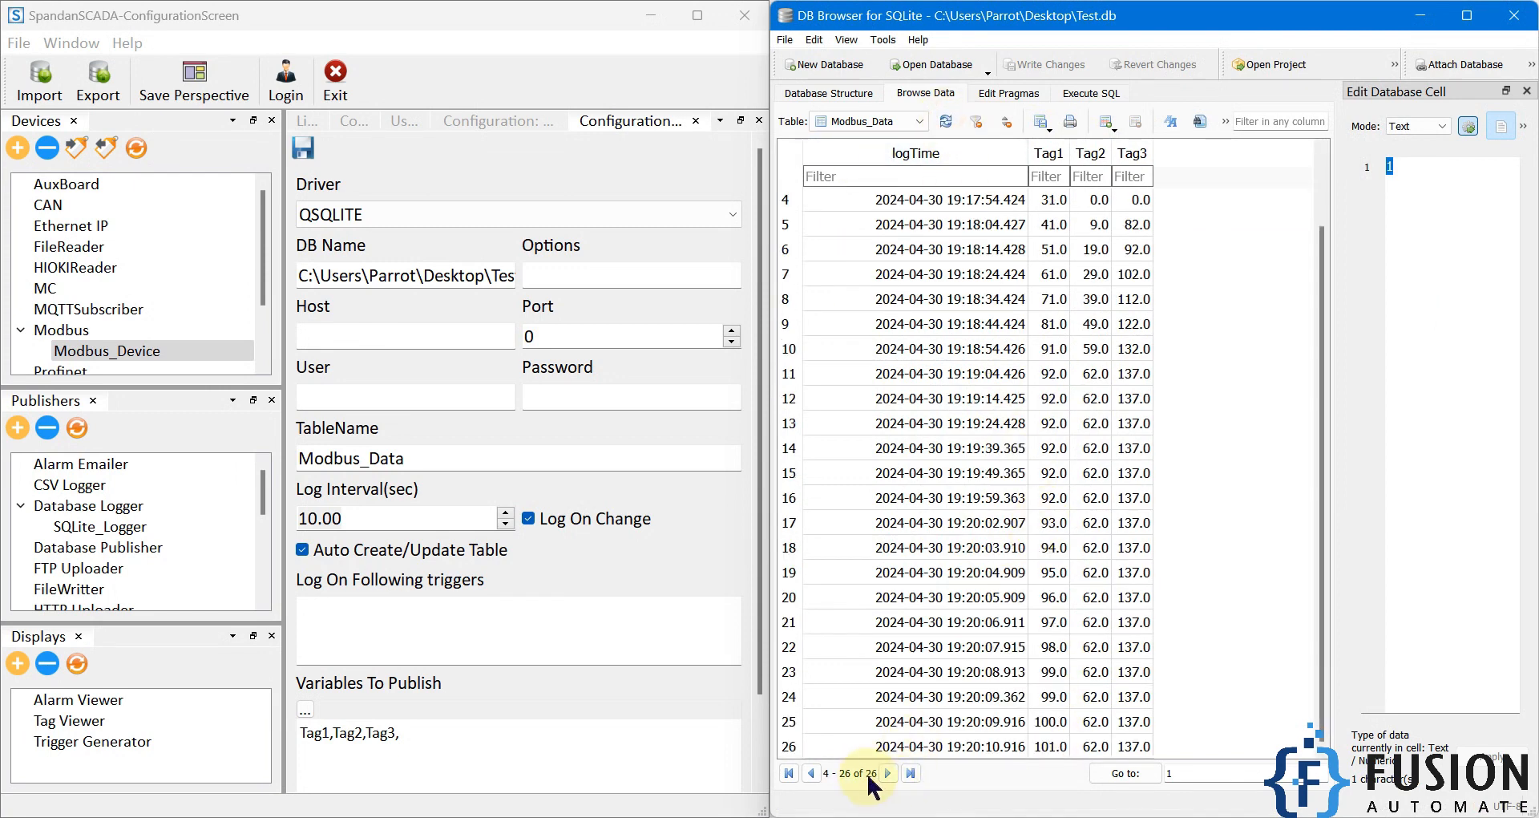
{"action": "left_click", "coordinate": [958, 146]}
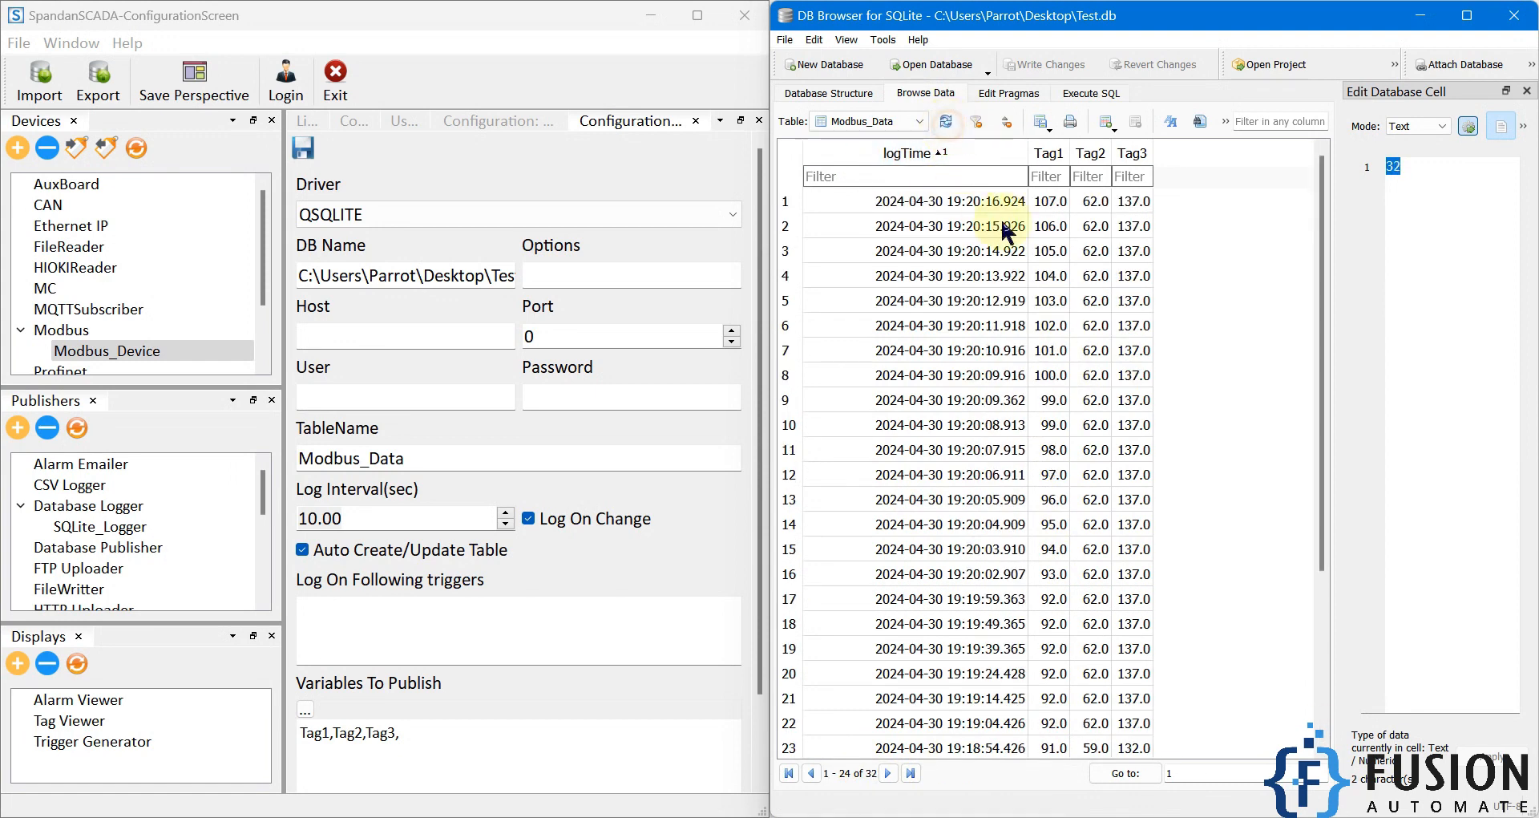
{"action": "left_click", "coordinate": [946, 123]}
{"action": "left_click", "coordinate": [946, 123]}
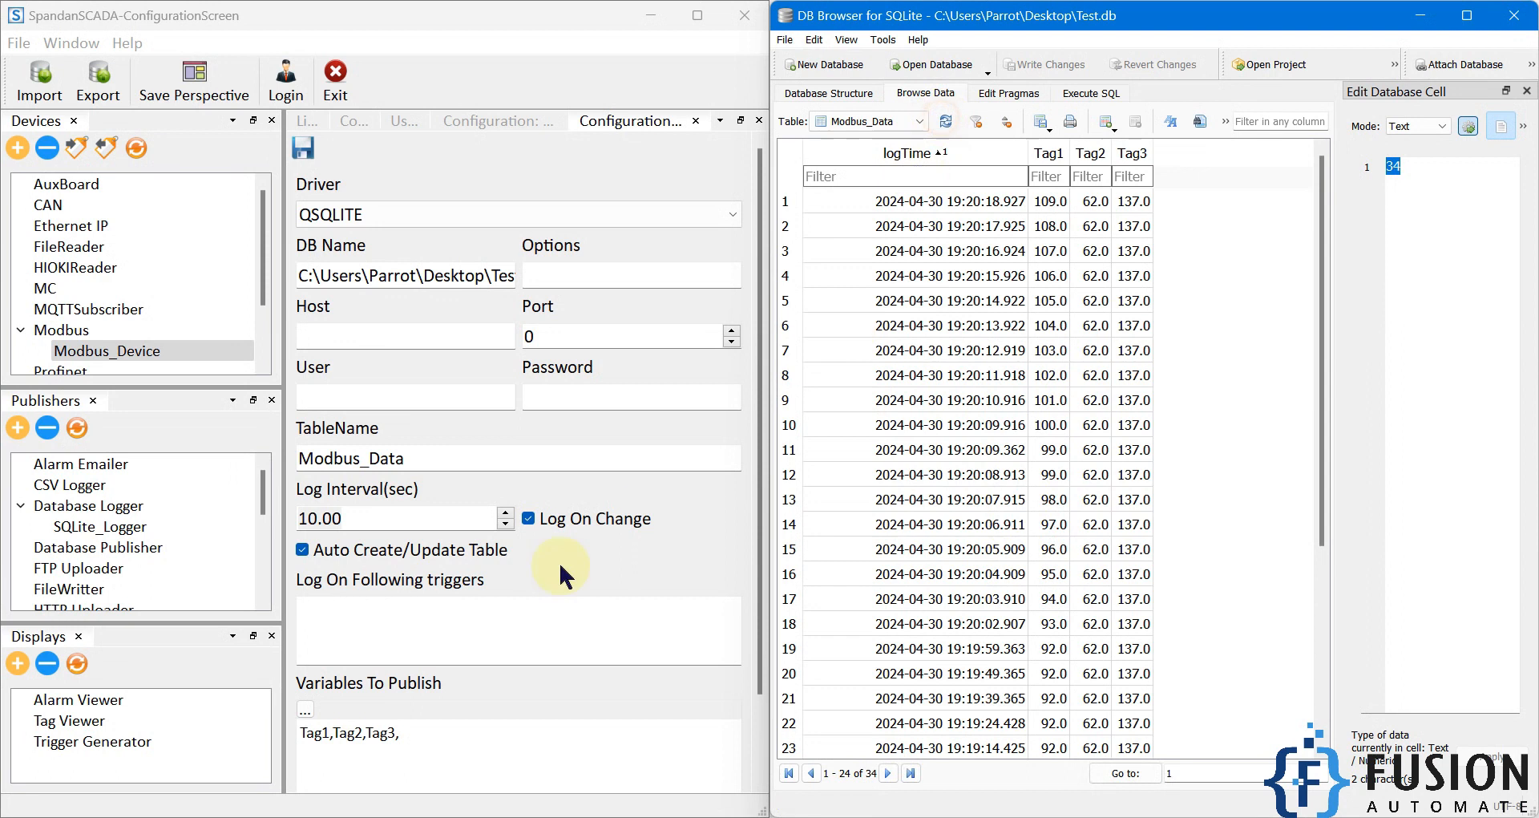
Step: Refresh the sorted Modbus_Data records and compare the on-change entries with those logged at the 10-second interval
{"action": "left_click", "coordinate": [602, 537]}
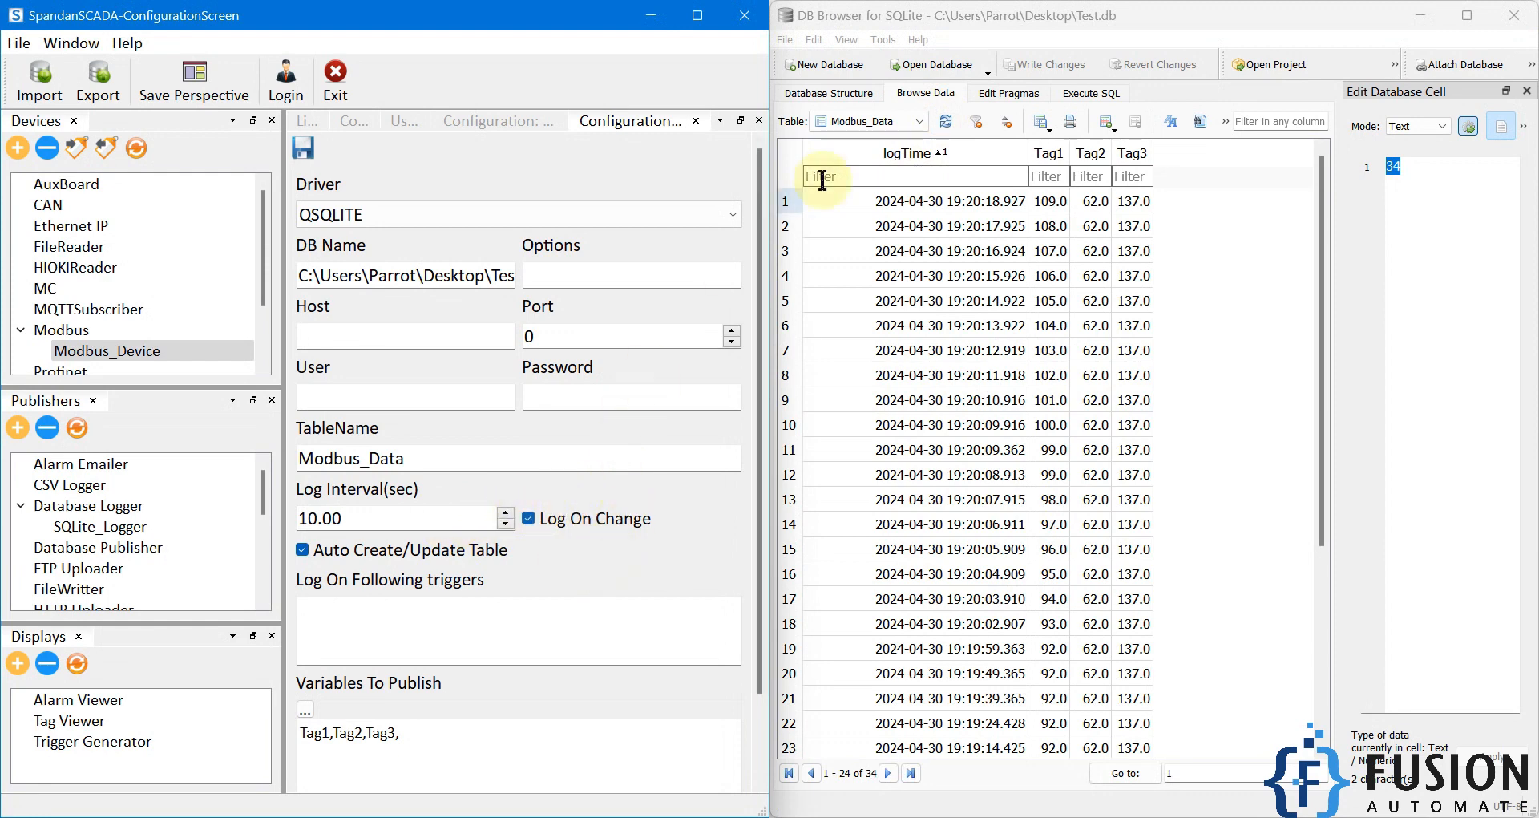
{"action": "left_click", "coordinate": [946, 122]}
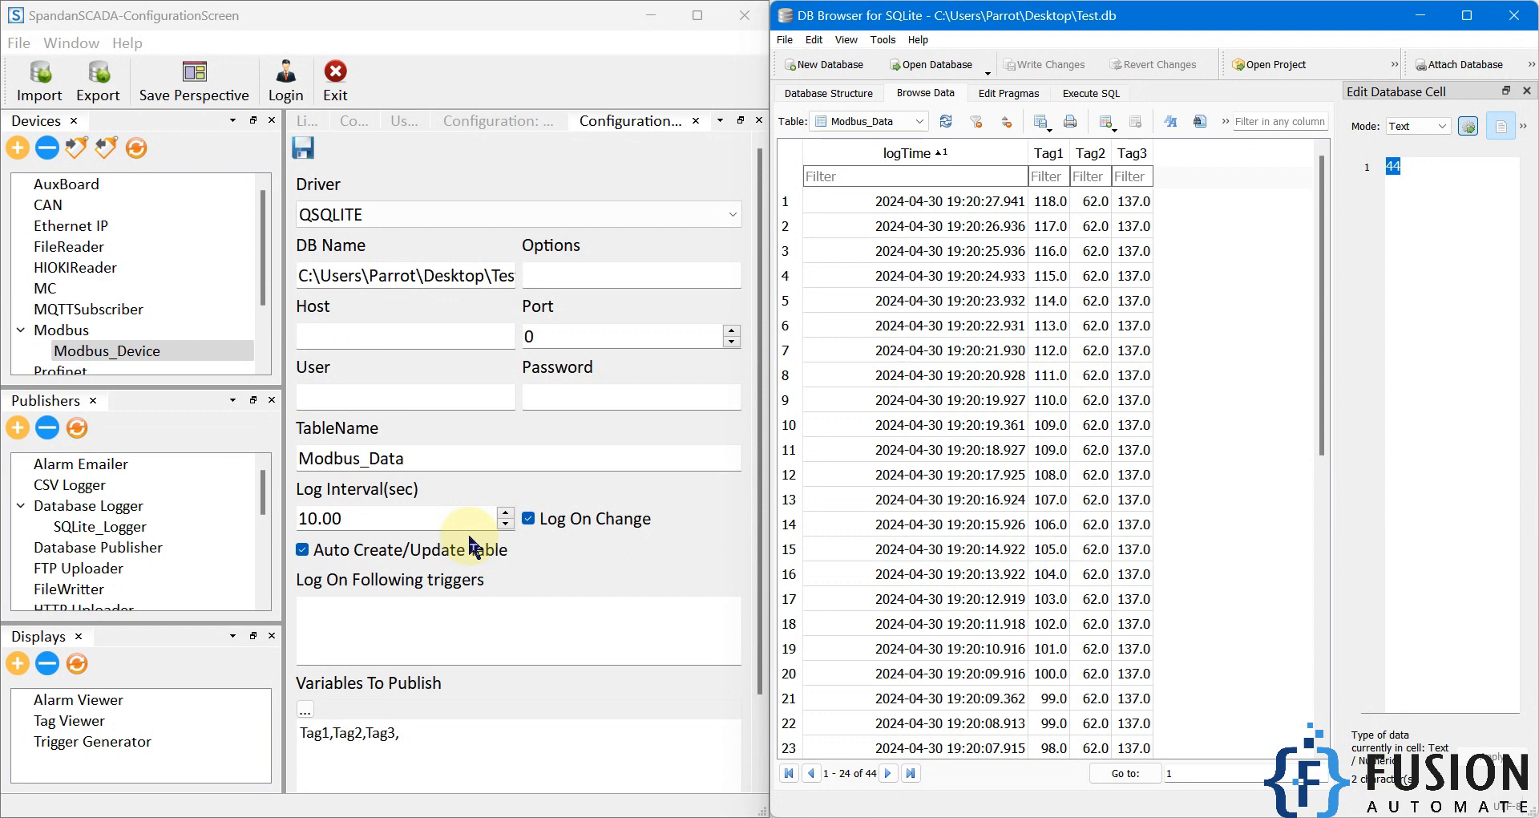
{"action": "left_click", "coordinate": [946, 121]}
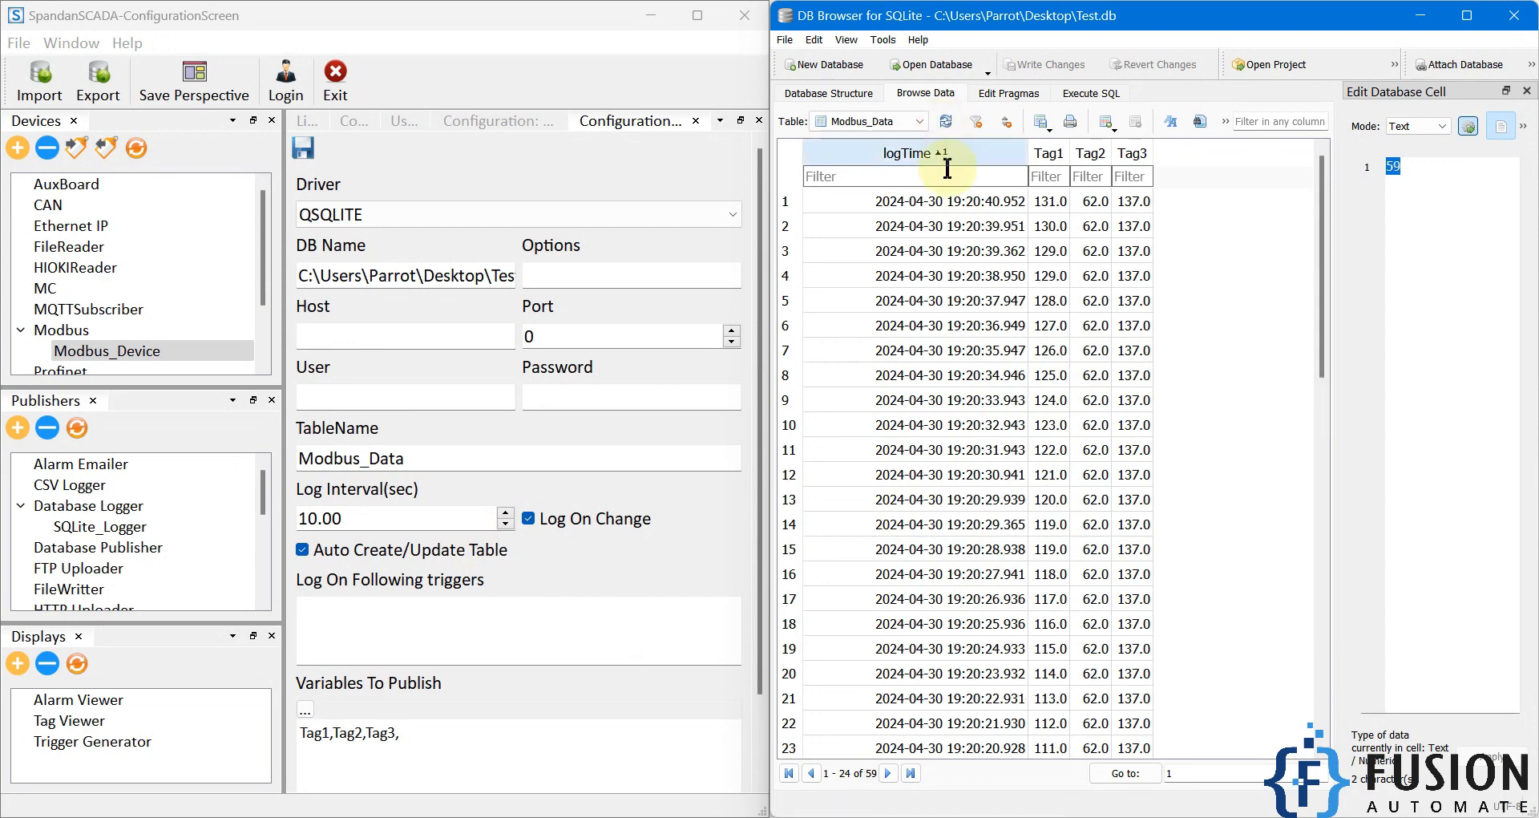
{"action": "left_click", "coordinate": [945, 123]}
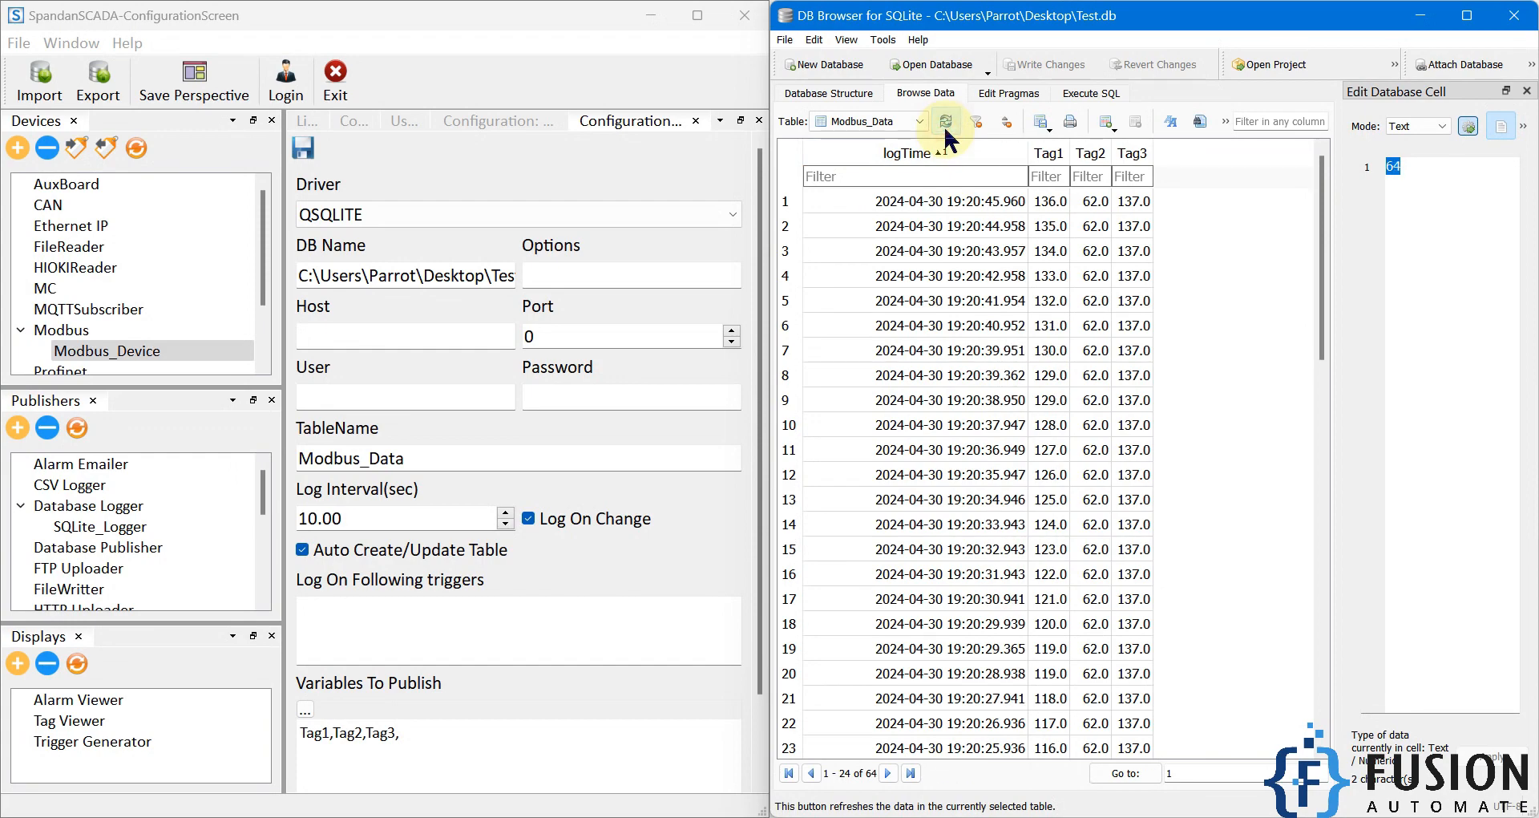
Step: Widen the SpandanSCADA configuration window beside DB Browser and select SQLite_Logger under Database Logger
{"action": "left_click_drag", "start_coordinate": [768, 317], "coordinate": [1034, 301]}
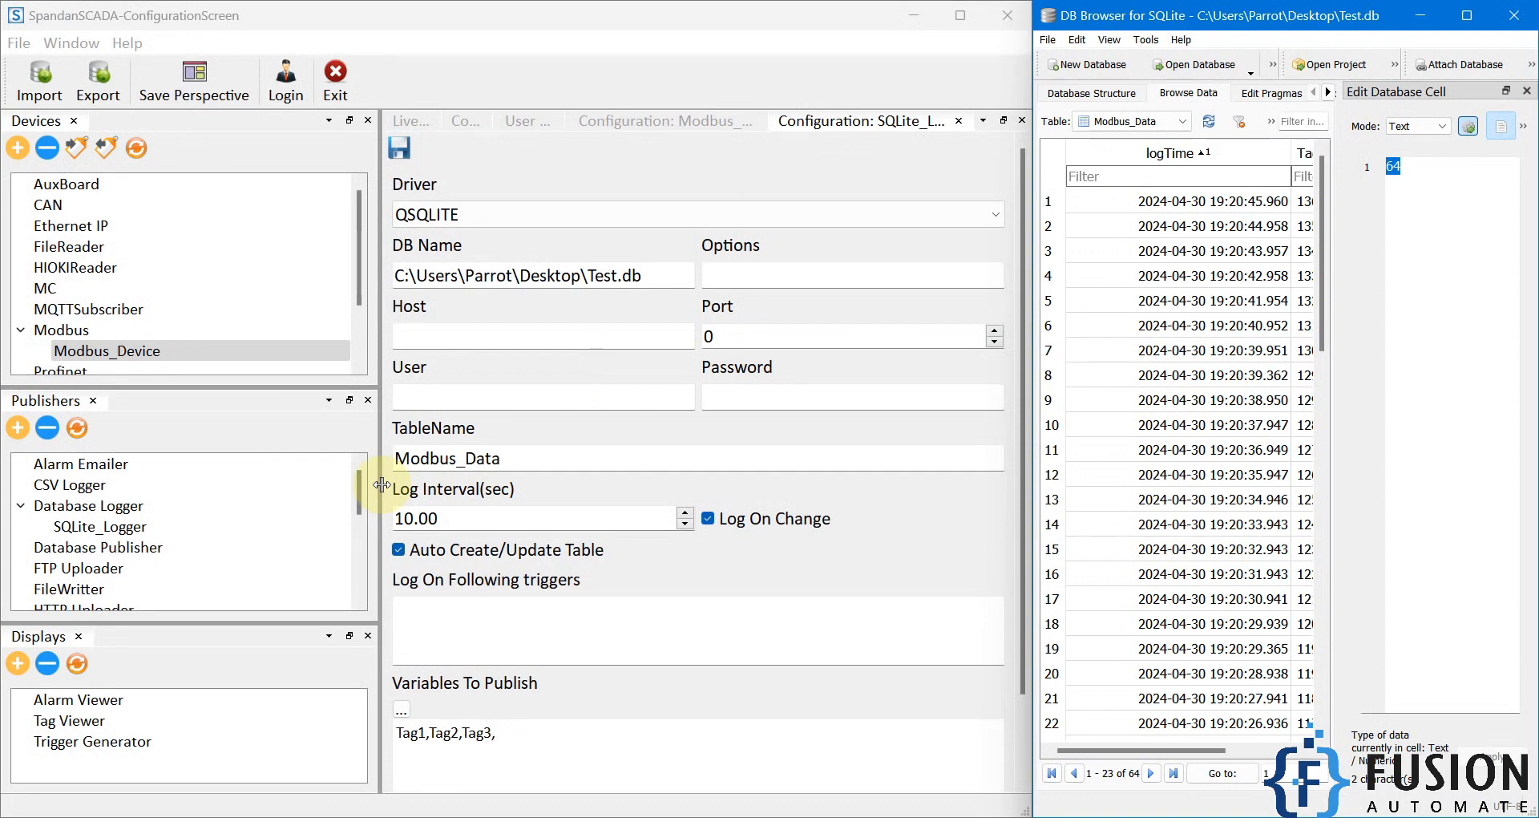
{"action": "left_click", "coordinate": [30, 408]}
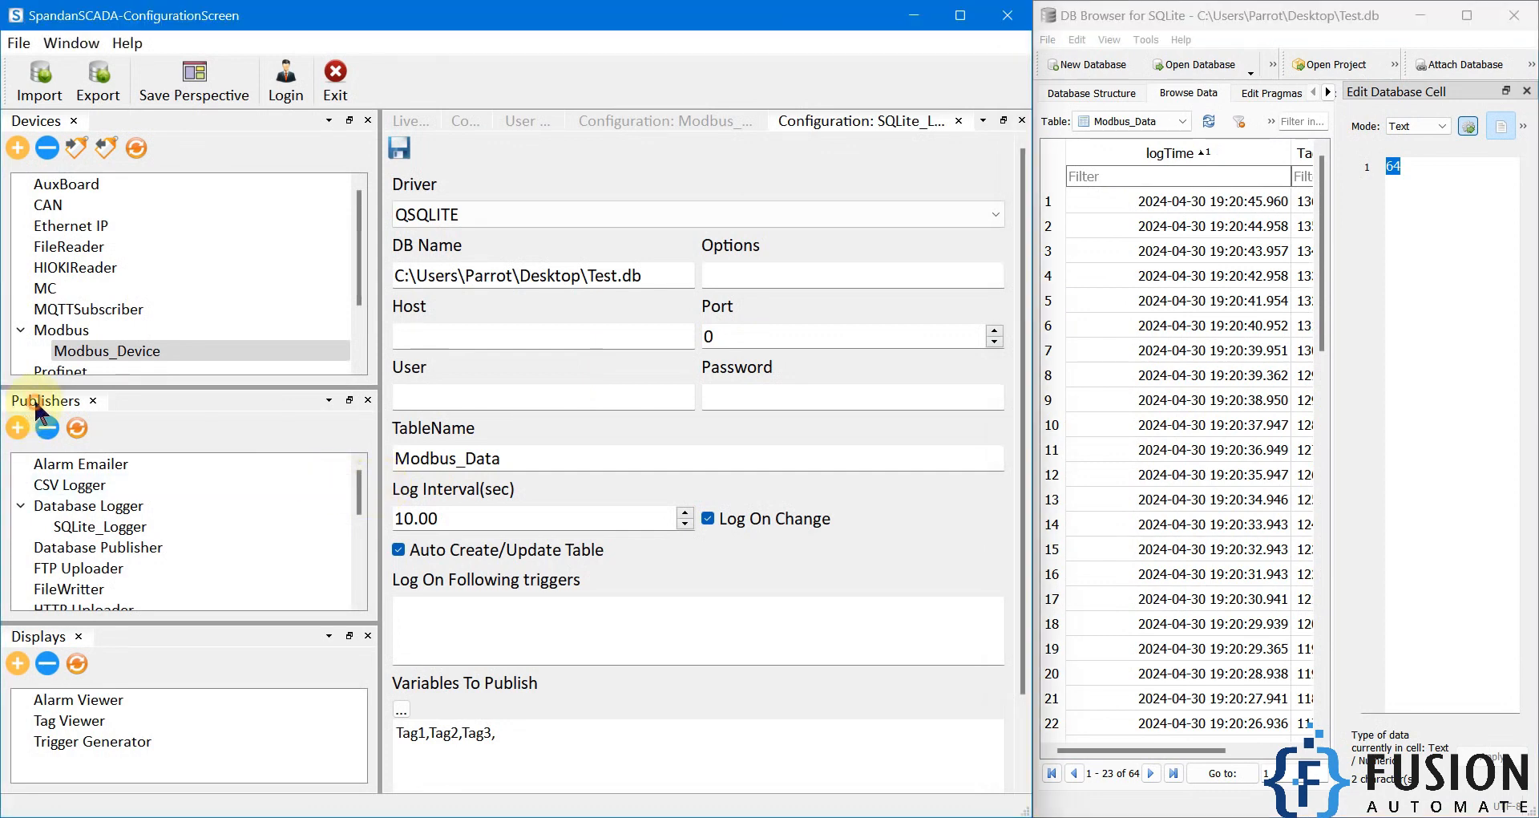
{"action": "left_click", "coordinate": [82, 513]}
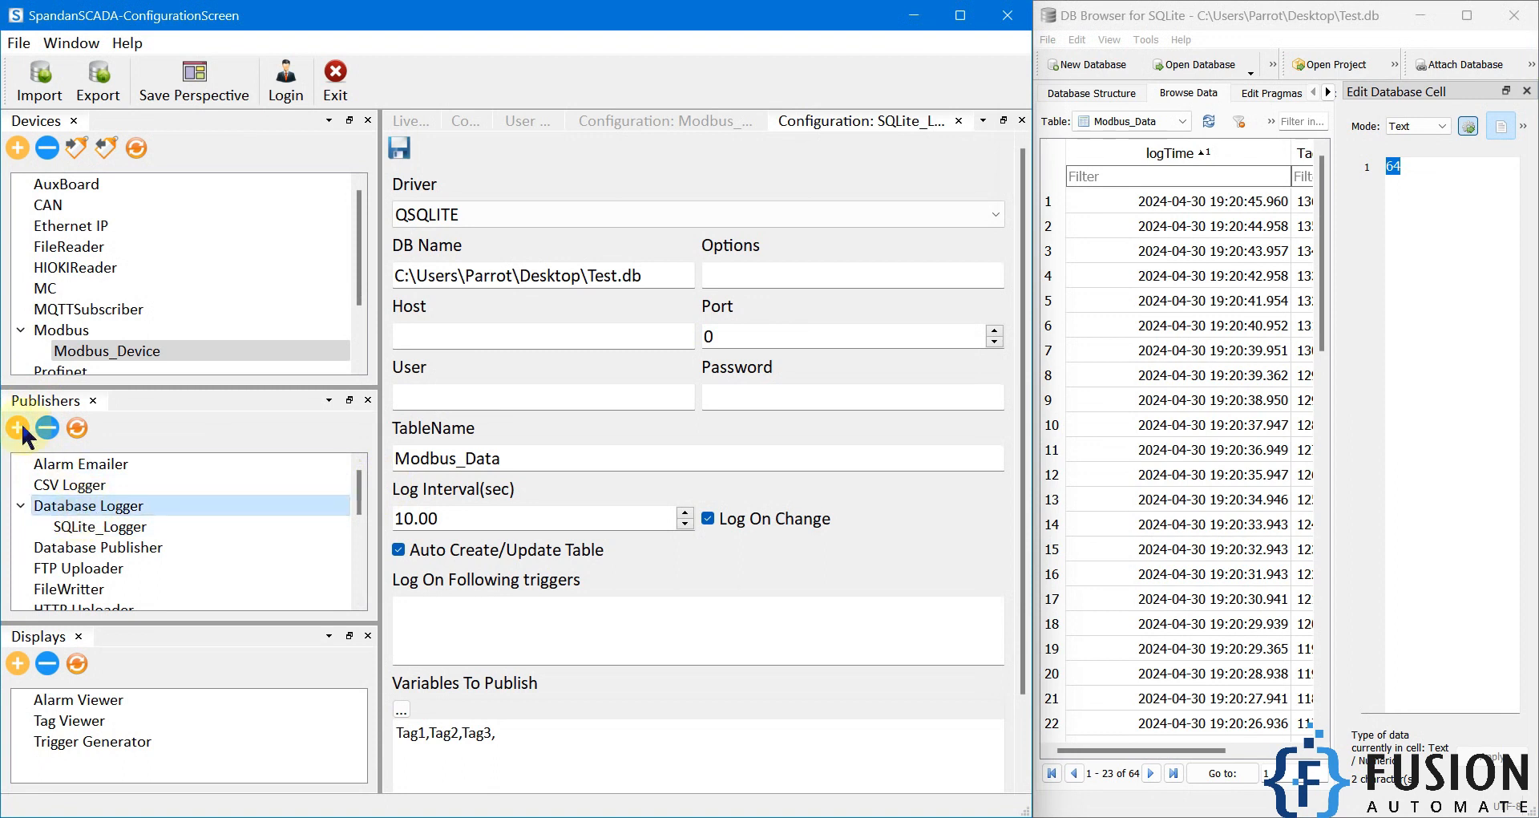
{"action": "left_click", "coordinate": [107, 529]}
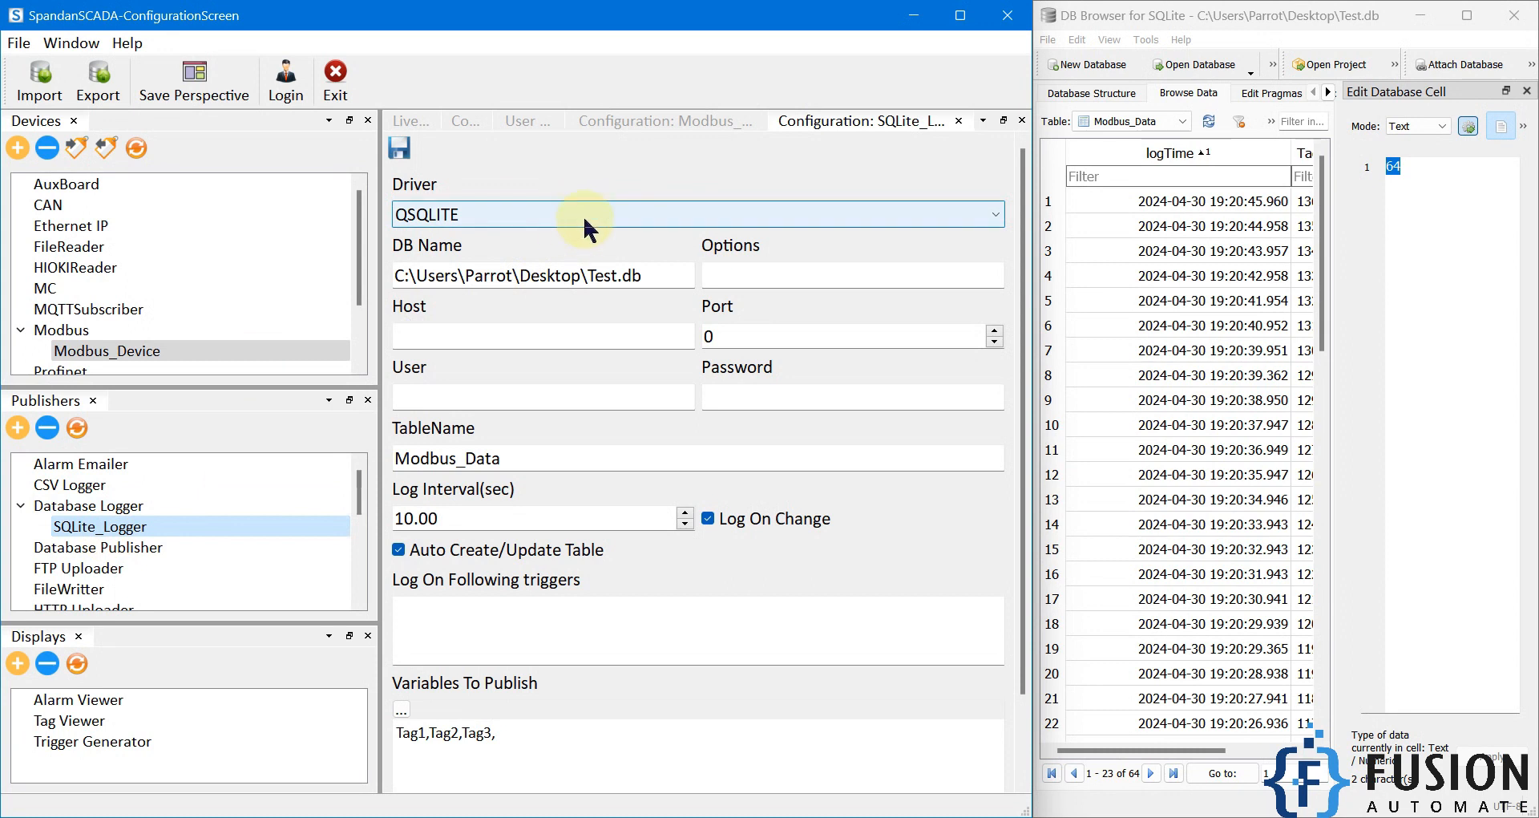
Step: Review SQLite_Logger's DB Name, TableName, Log Interval and Variables To Publish settings
{"action": "left_click_drag", "start_coordinate": [645, 275], "coordinate": [379, 273]}
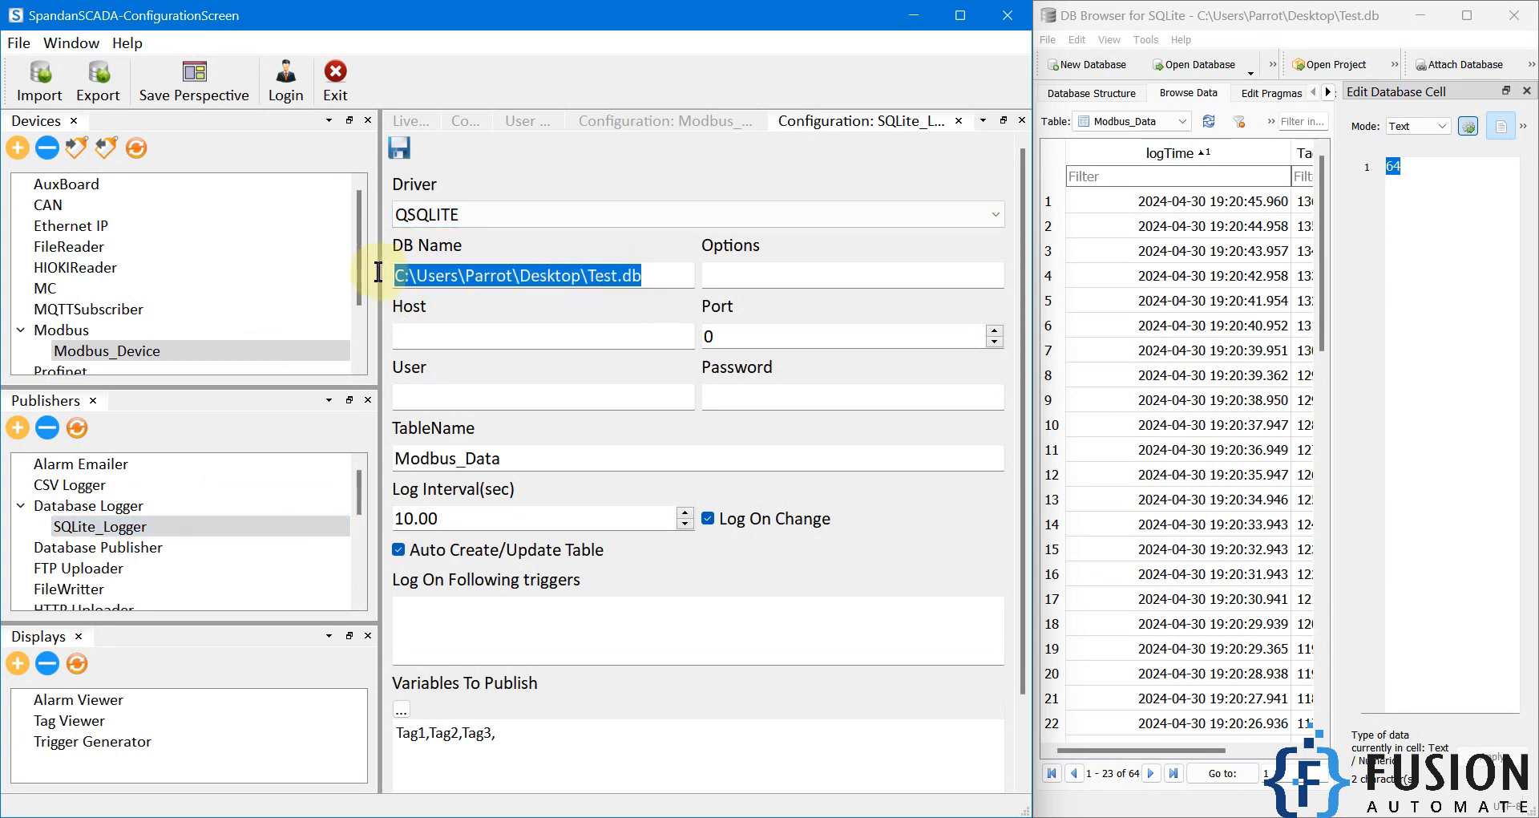
{"action": "left_click_drag", "start_coordinate": [642, 275], "coordinate": [375, 279]}
{"action": "left_click_drag", "start_coordinate": [645, 276], "coordinate": [588, 276]}
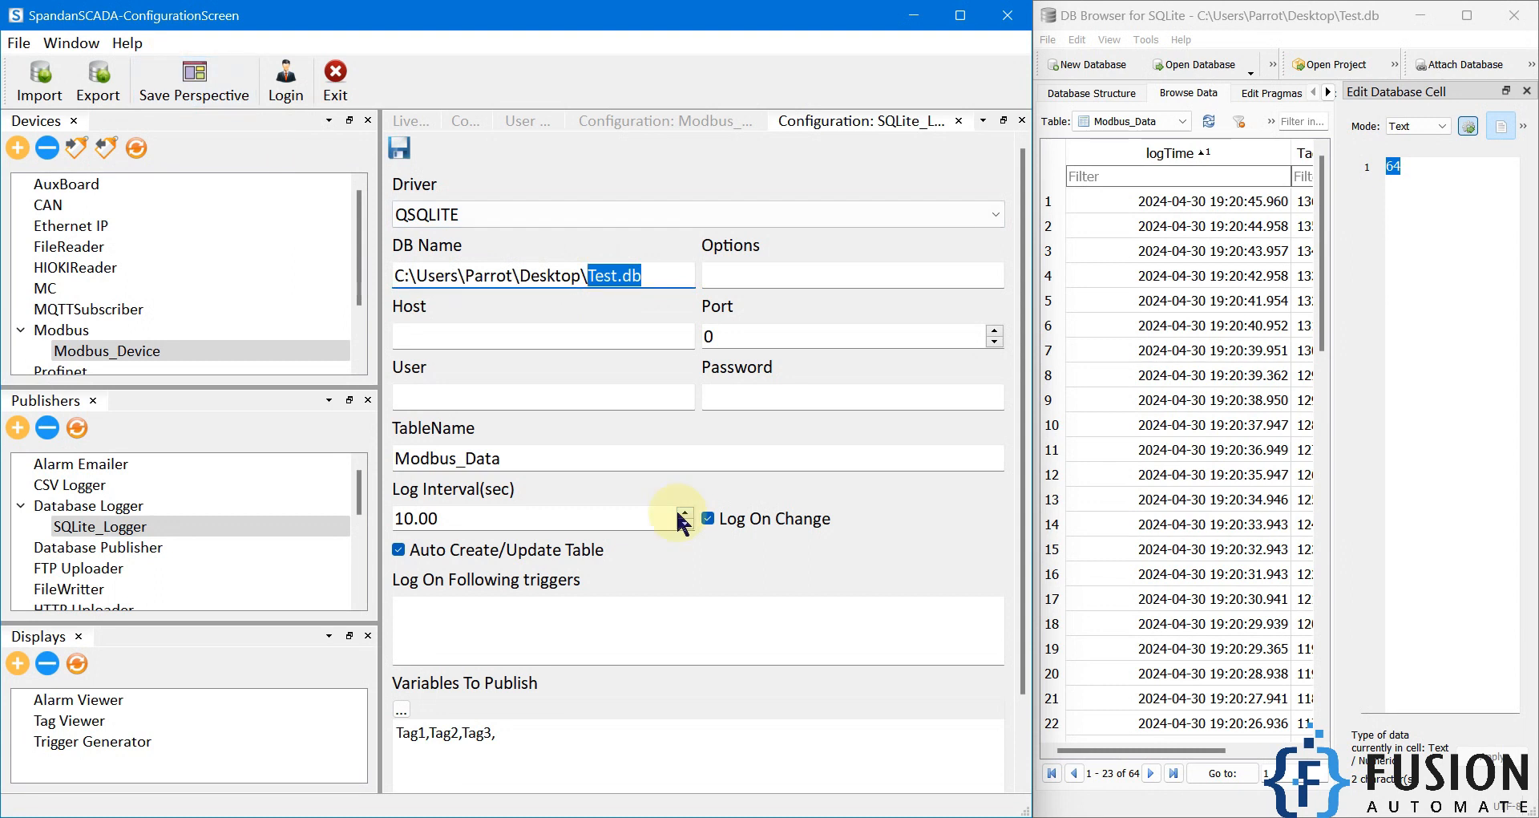
{"action": "left_click_drag", "start_coordinate": [660, 275], "coordinate": [393, 275]}
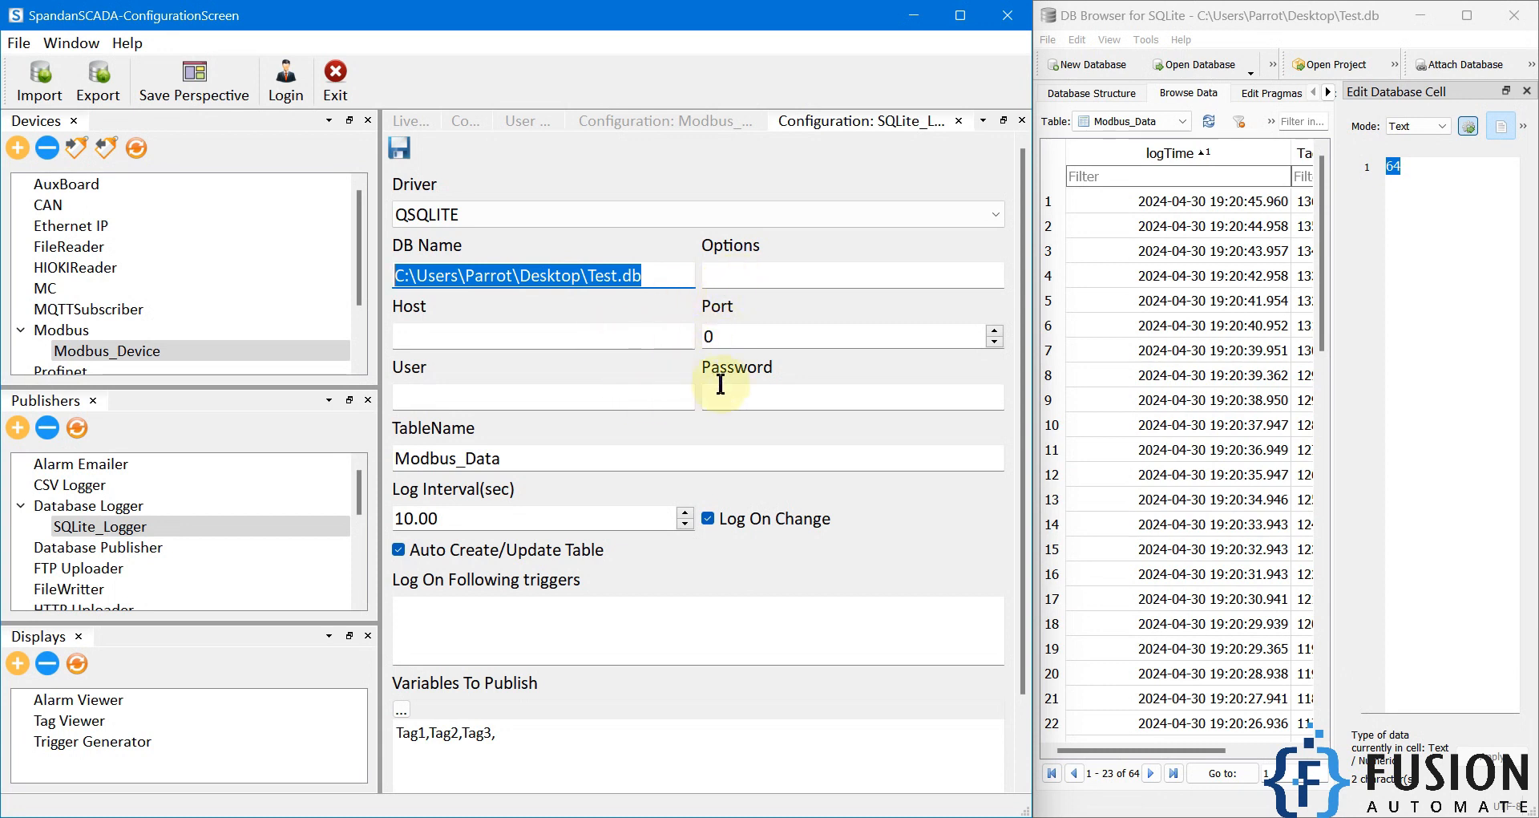
{"action": "left_click_drag", "start_coordinate": [594, 471], "coordinate": [405, 469]}
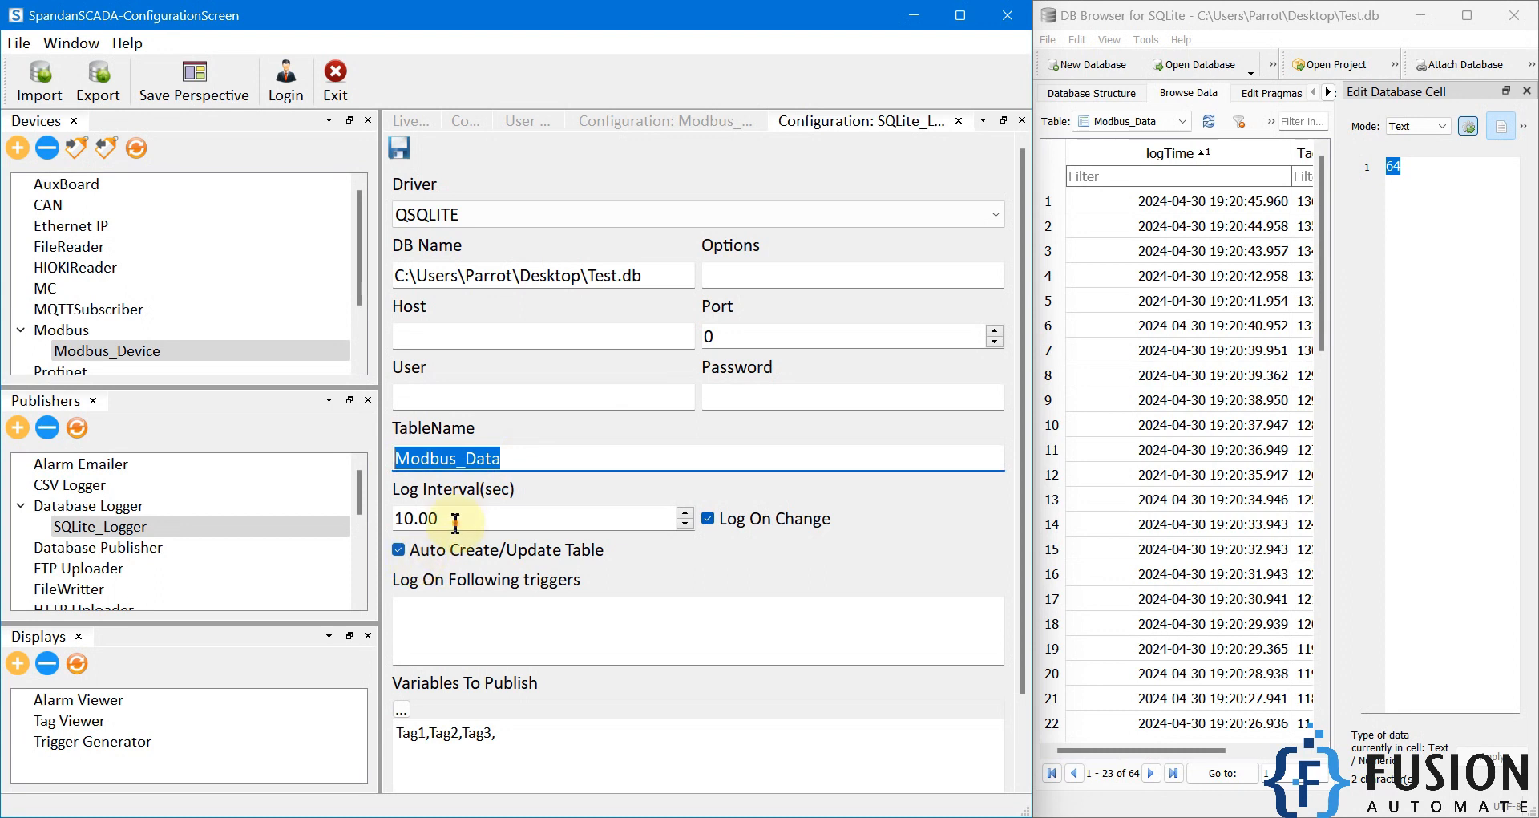
{"action": "left_click_drag", "start_coordinate": [461, 521], "coordinate": [392, 523]}
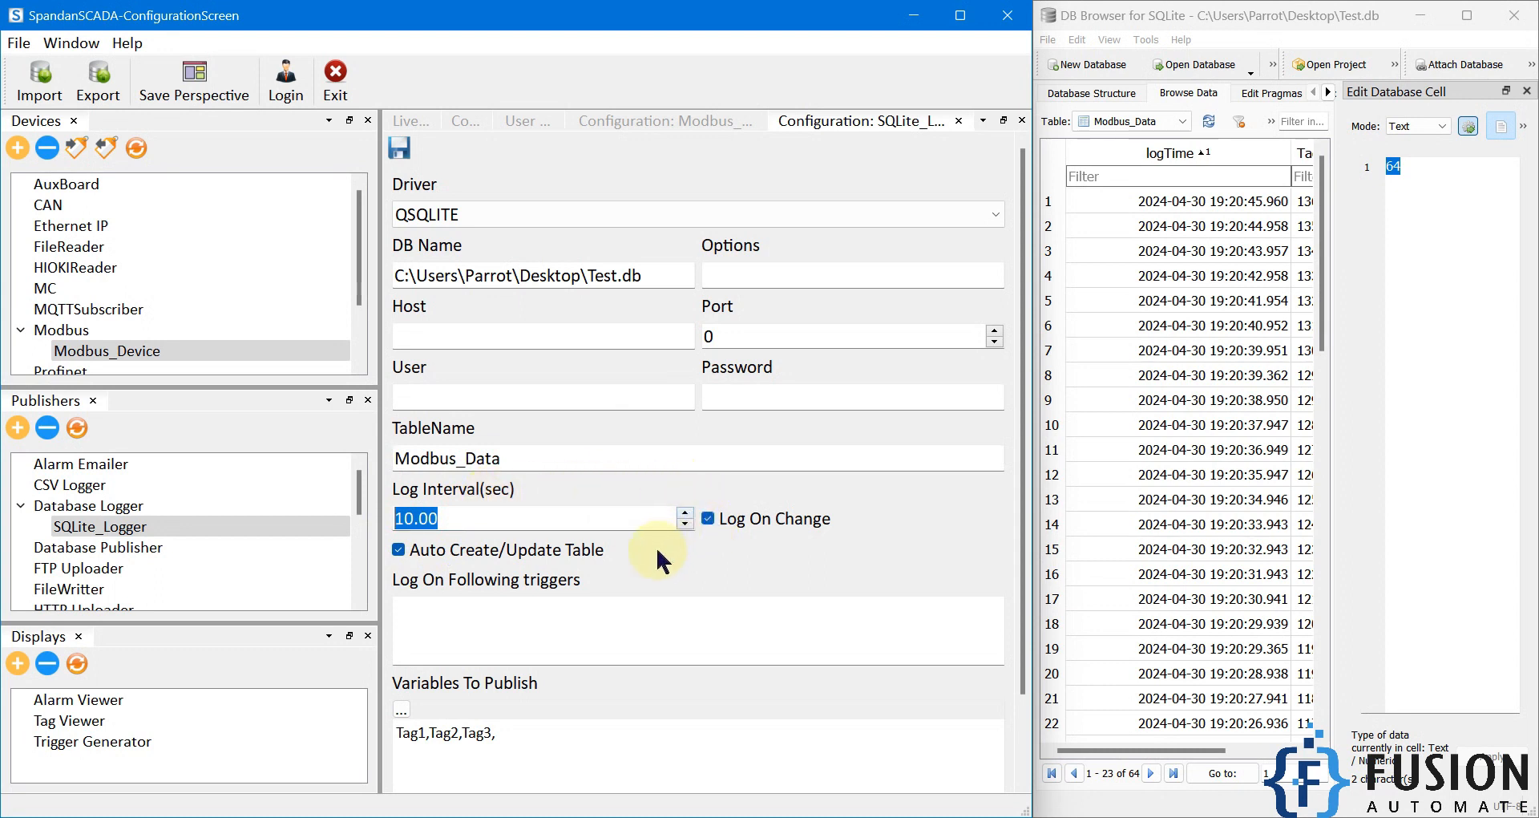
{"action": "scroll", "coordinate": [655, 549], "scroll_direction": "down", "scroll_amount": 1}
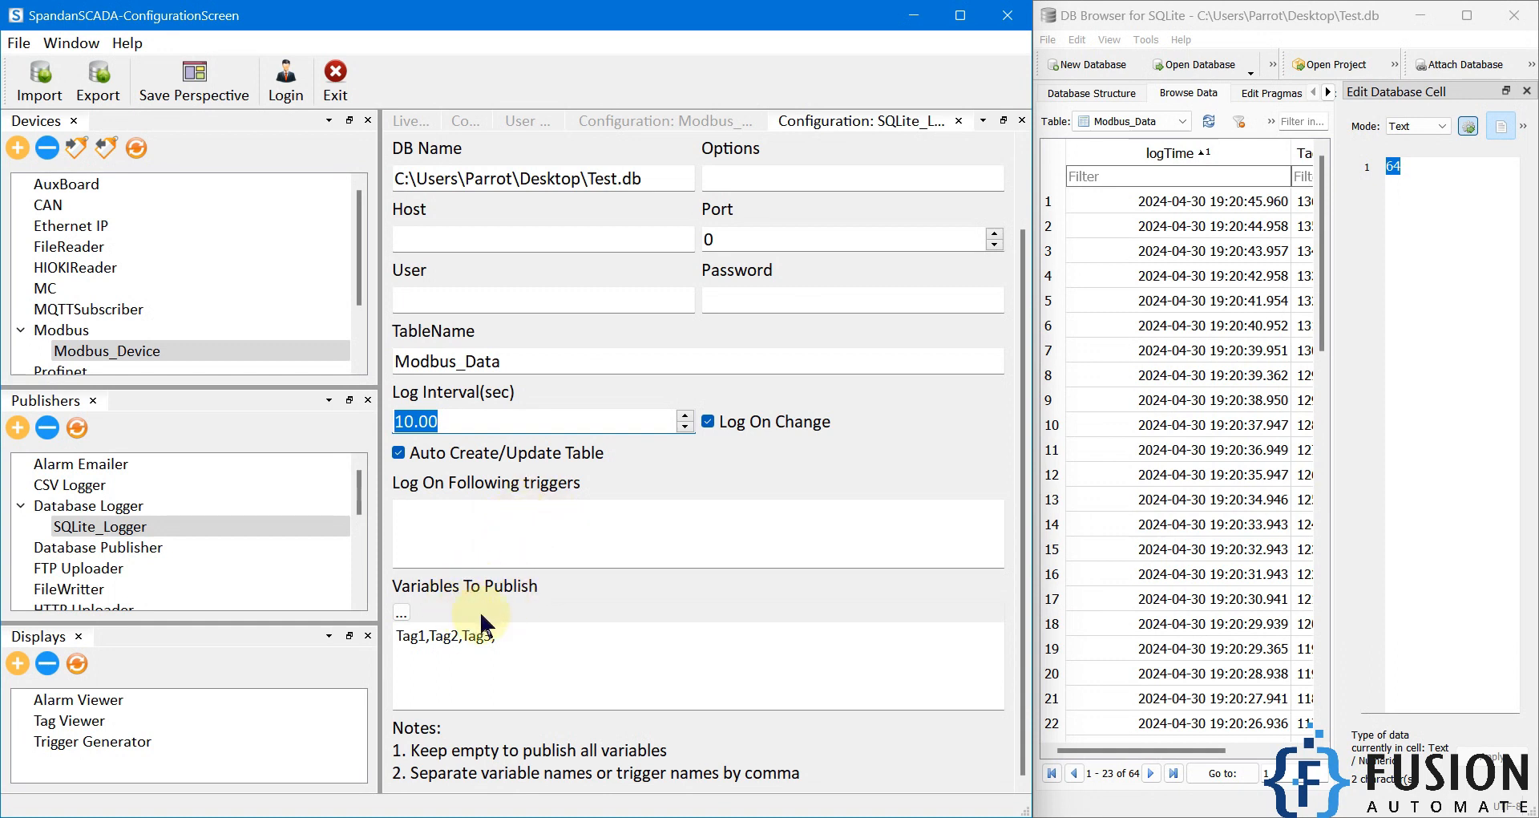
{"action": "left_click_drag", "start_coordinate": [497, 635], "coordinate": [397, 635]}
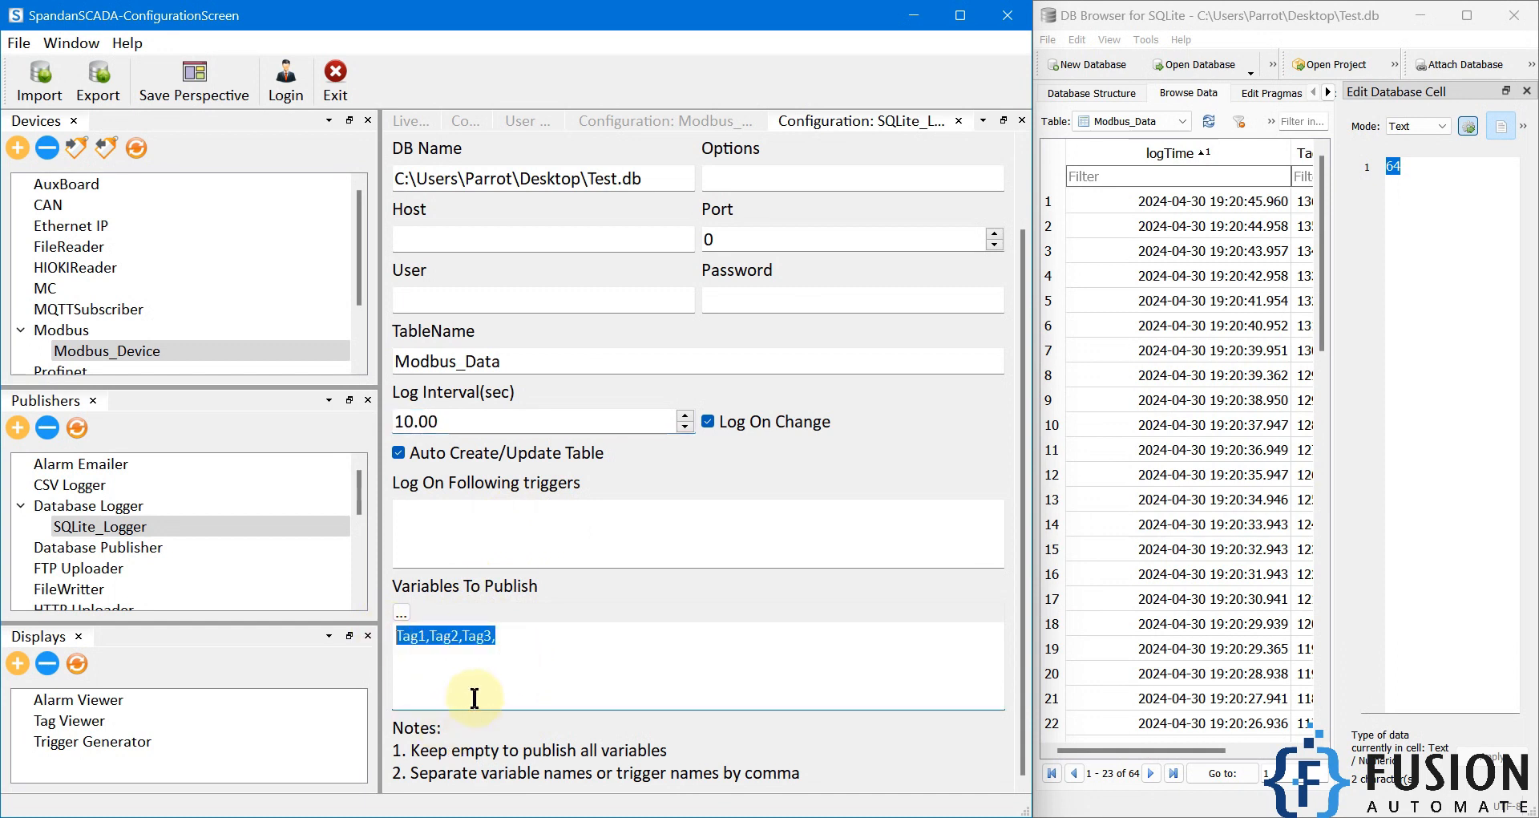
{"action": "left_click", "coordinate": [522, 650]}
{"action": "left_click_drag", "start_coordinate": [522, 649], "coordinate": [380, 632]}
{"action": "left_click", "coordinate": [594, 642]}
{"action": "left_click_drag", "start_coordinate": [594, 642], "coordinate": [400, 632]}
Step: Refresh Modbus_Data in DB Browser, check register 0 in Modbus Slave, and minimize Modbus Slave
{"action": "left_click", "coordinate": [1209, 121]}
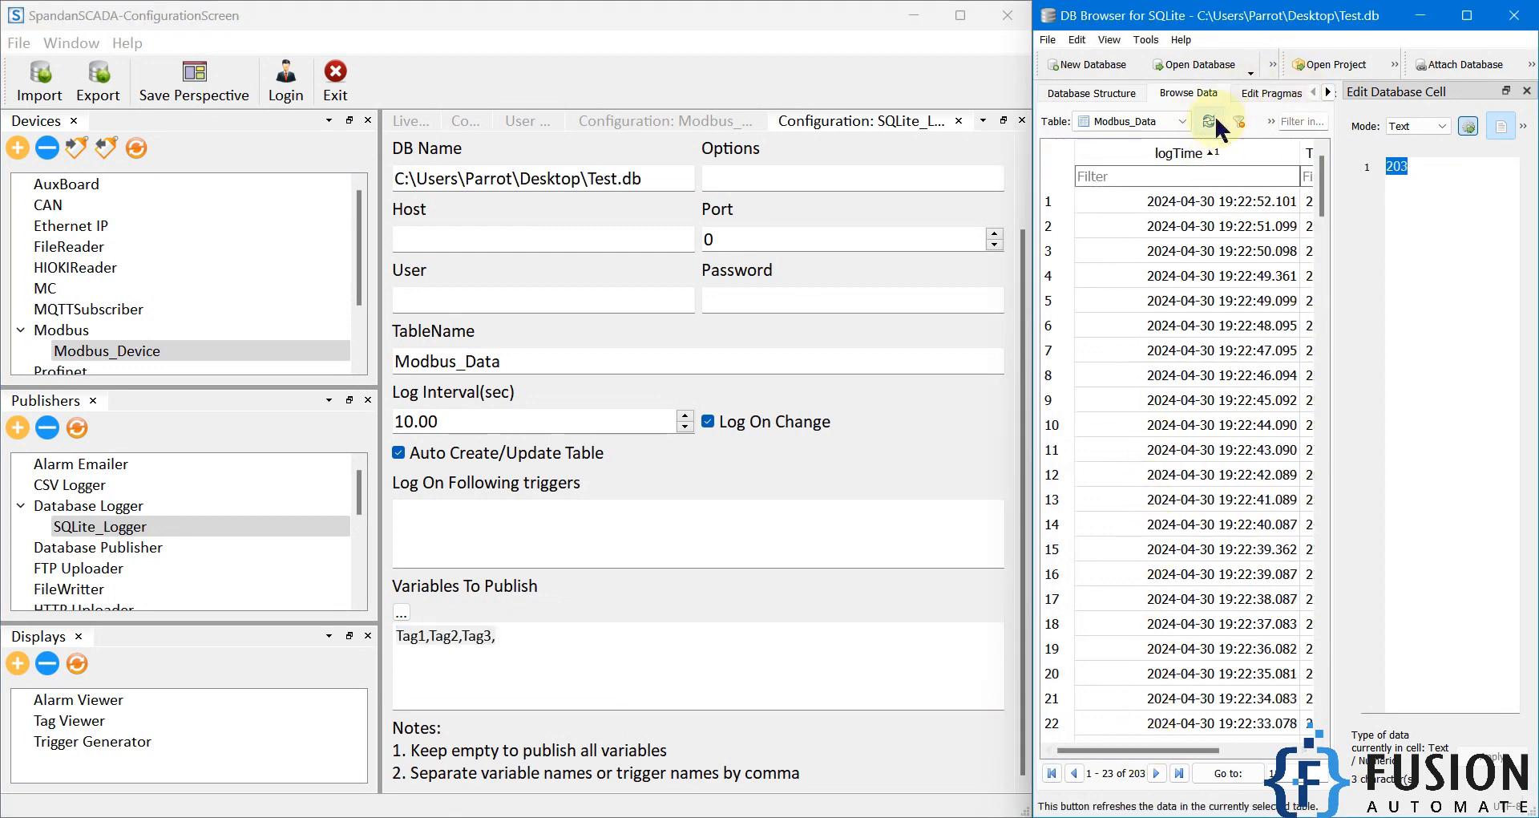
{"action": "left_click", "coordinate": [577, 817]}
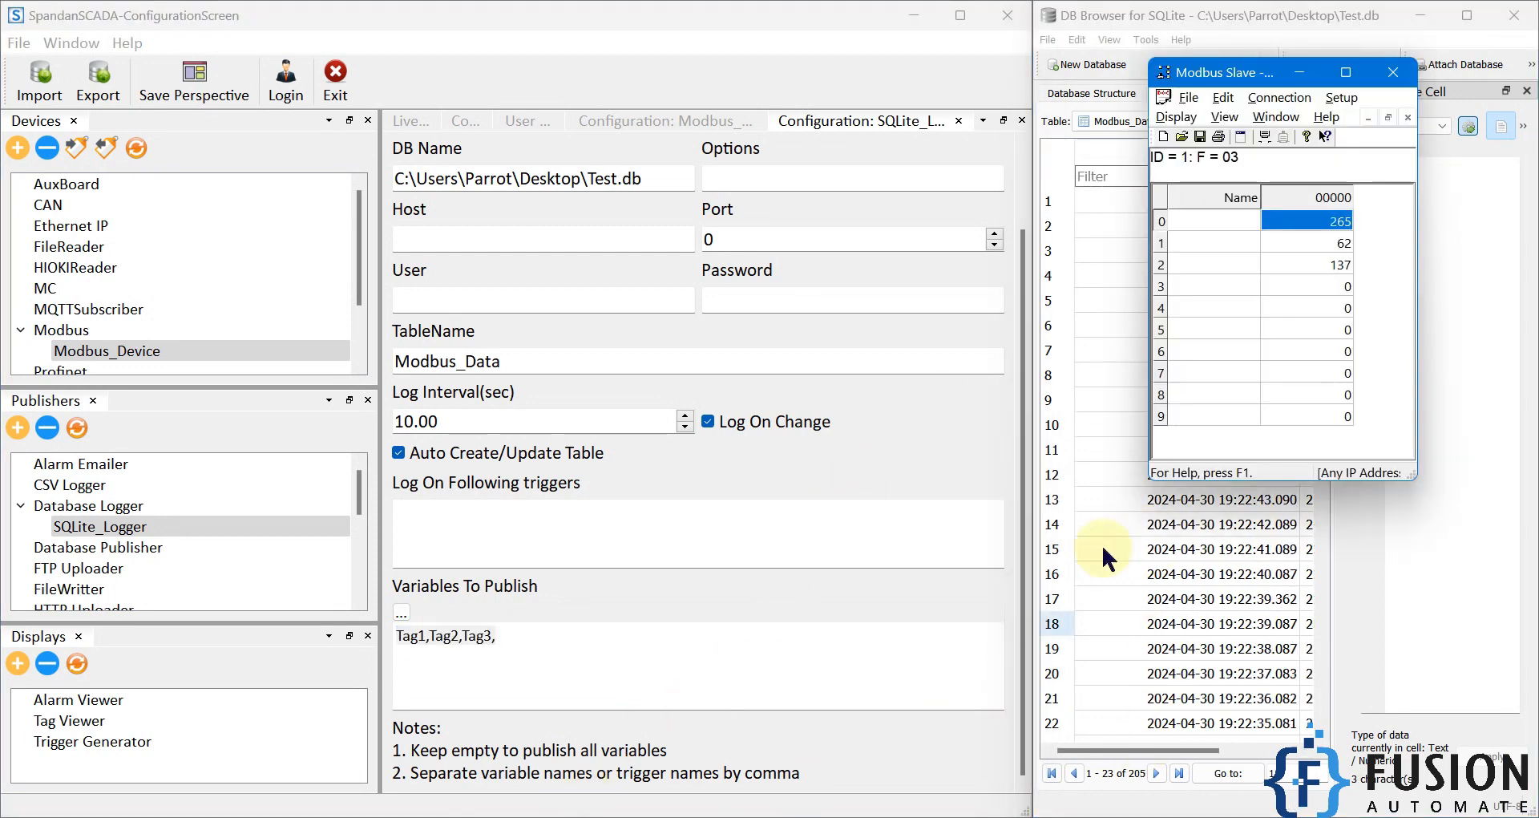
{"action": "left_click", "coordinate": [1160, 223]}
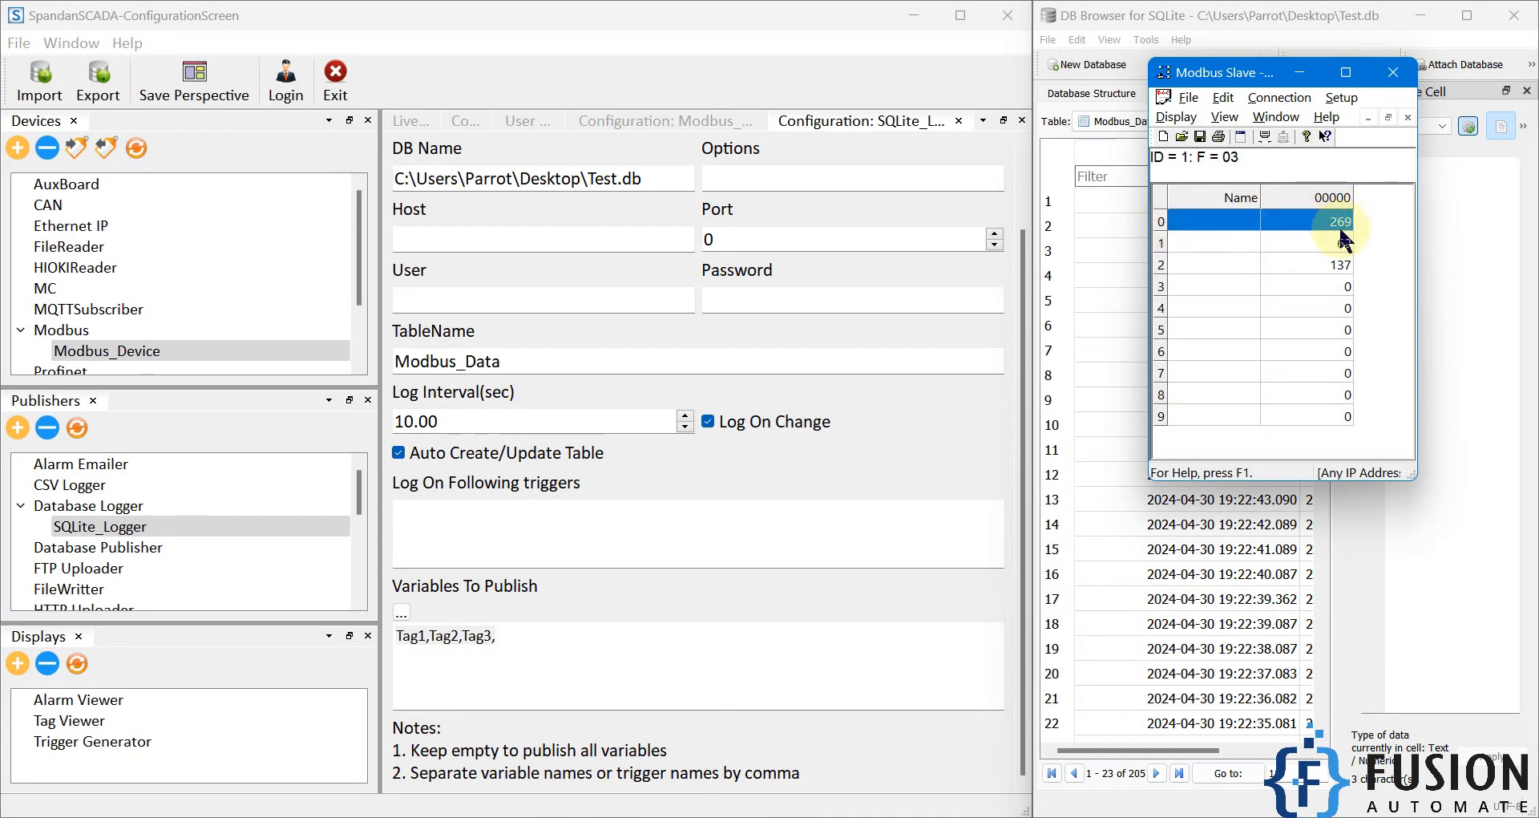
{"action": "left_click", "coordinate": [1300, 72]}
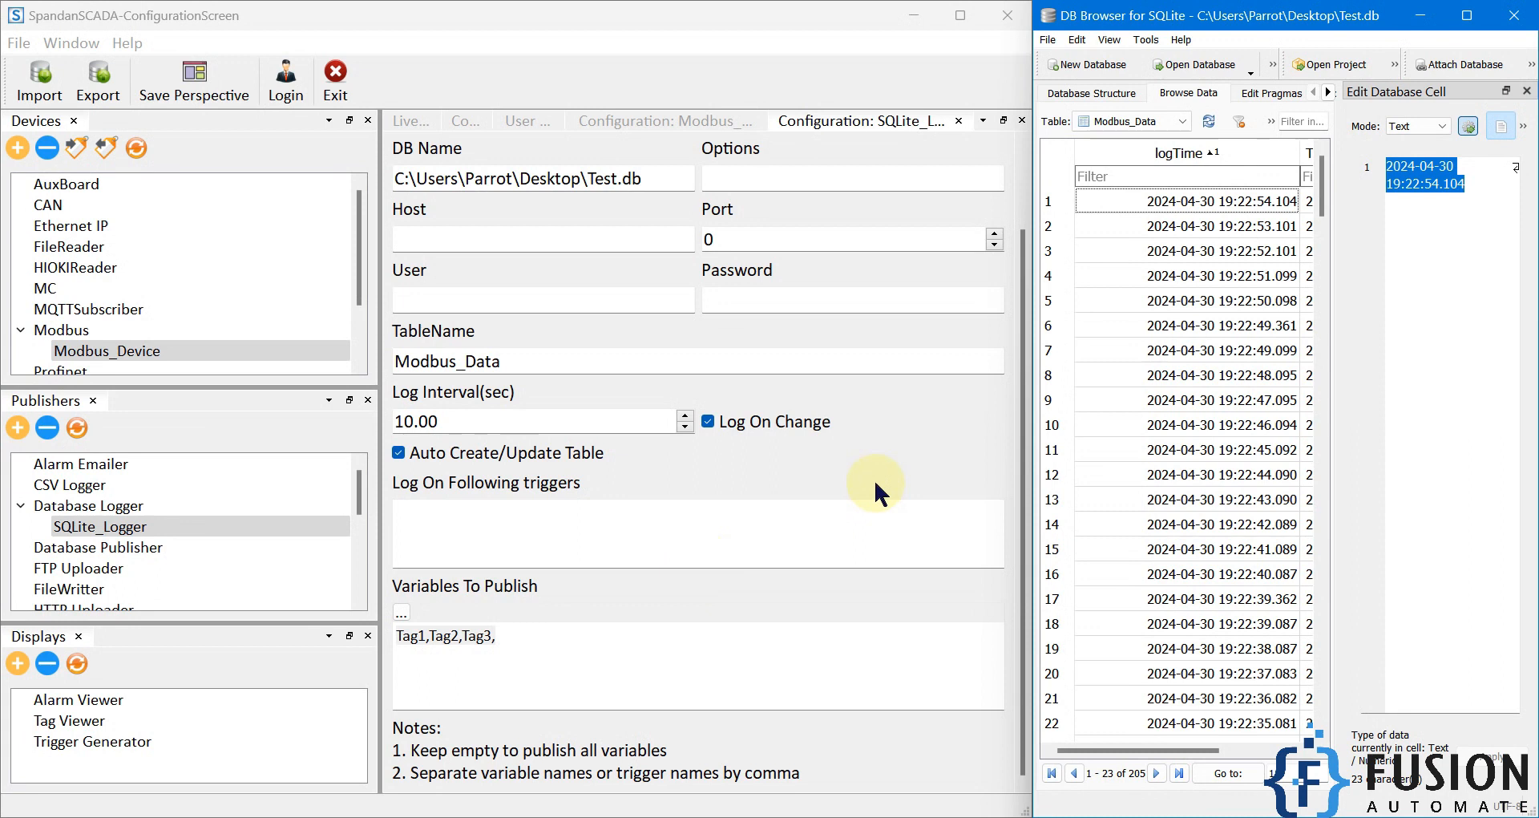
Step: View the available database drivers for SQLite_Logger without changing the selection
{"action": "scroll", "coordinate": [873, 478], "scroll_direction": "up", "scroll_amount": 2}
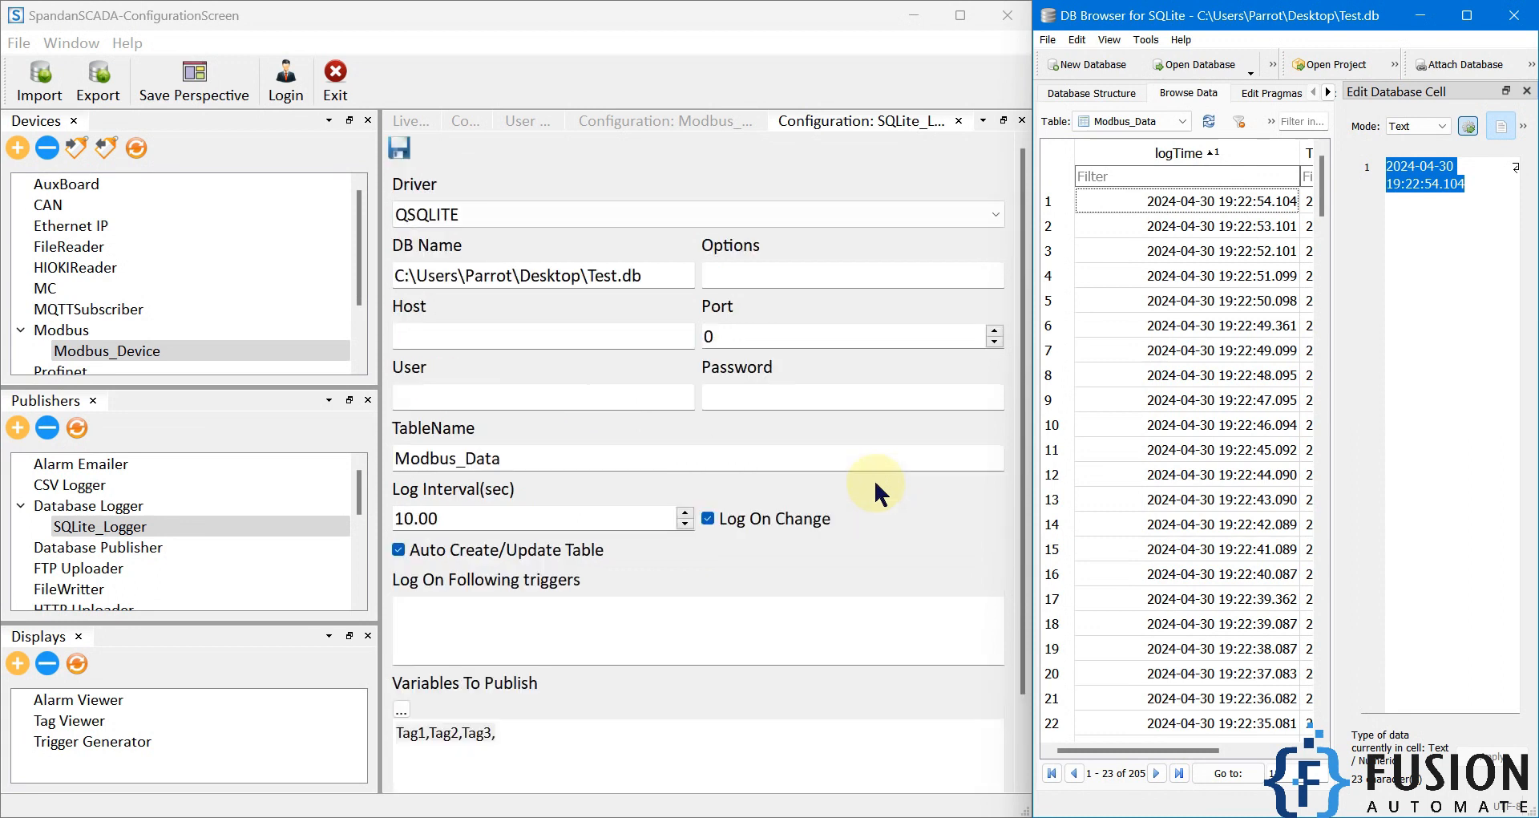
{"action": "left_click", "coordinate": [578, 213]}
{"action": "left_click", "coordinate": [643, 161]}
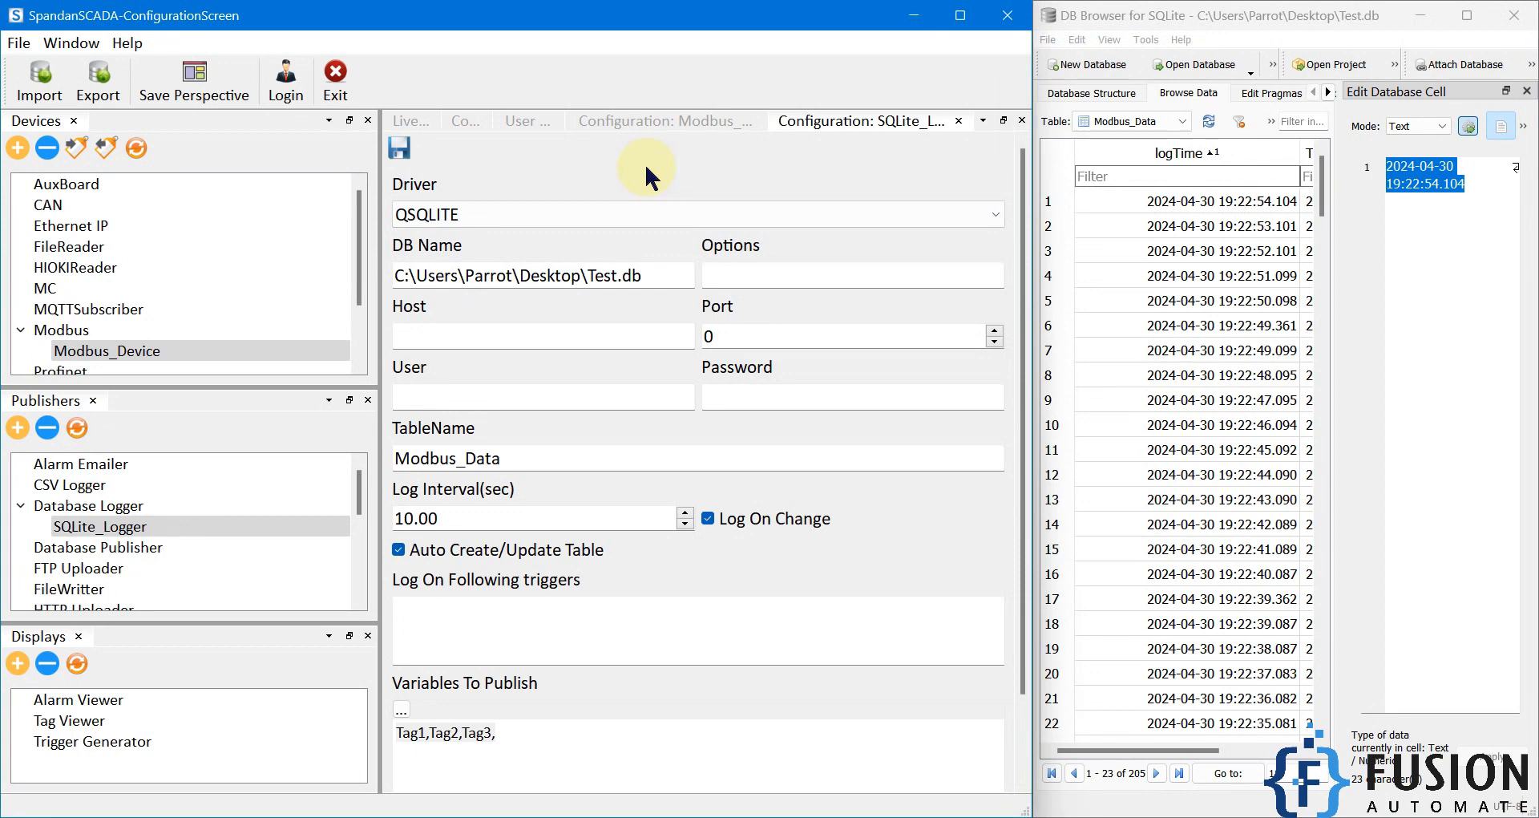
Step: Minimize the SpandanSCADA configuration and DB Browser windows to show the desktop
{"action": "left_click", "coordinate": [913, 15]}
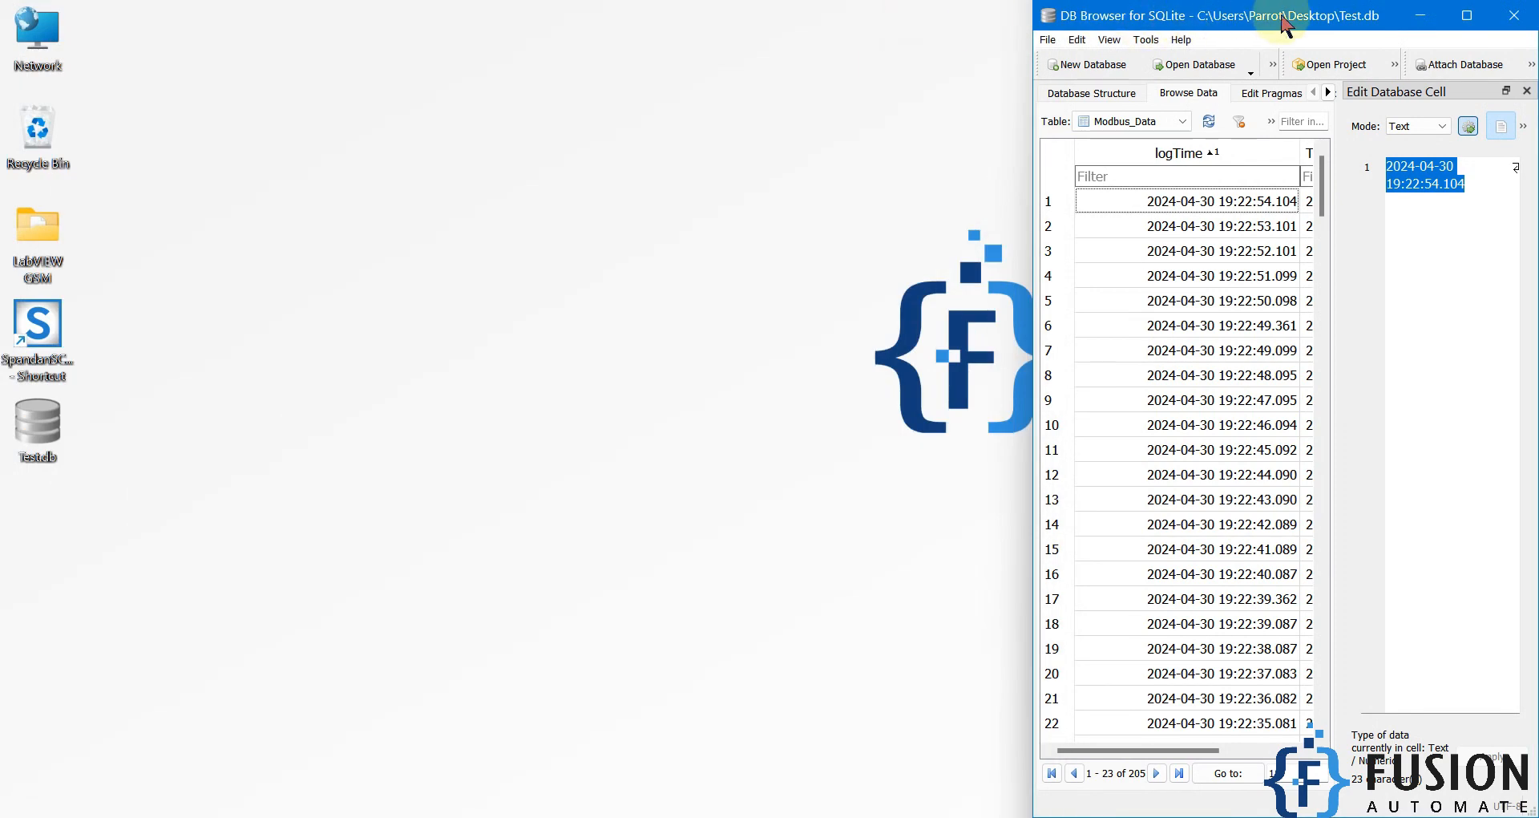
{"action": "left_click", "coordinate": [1420, 15]}
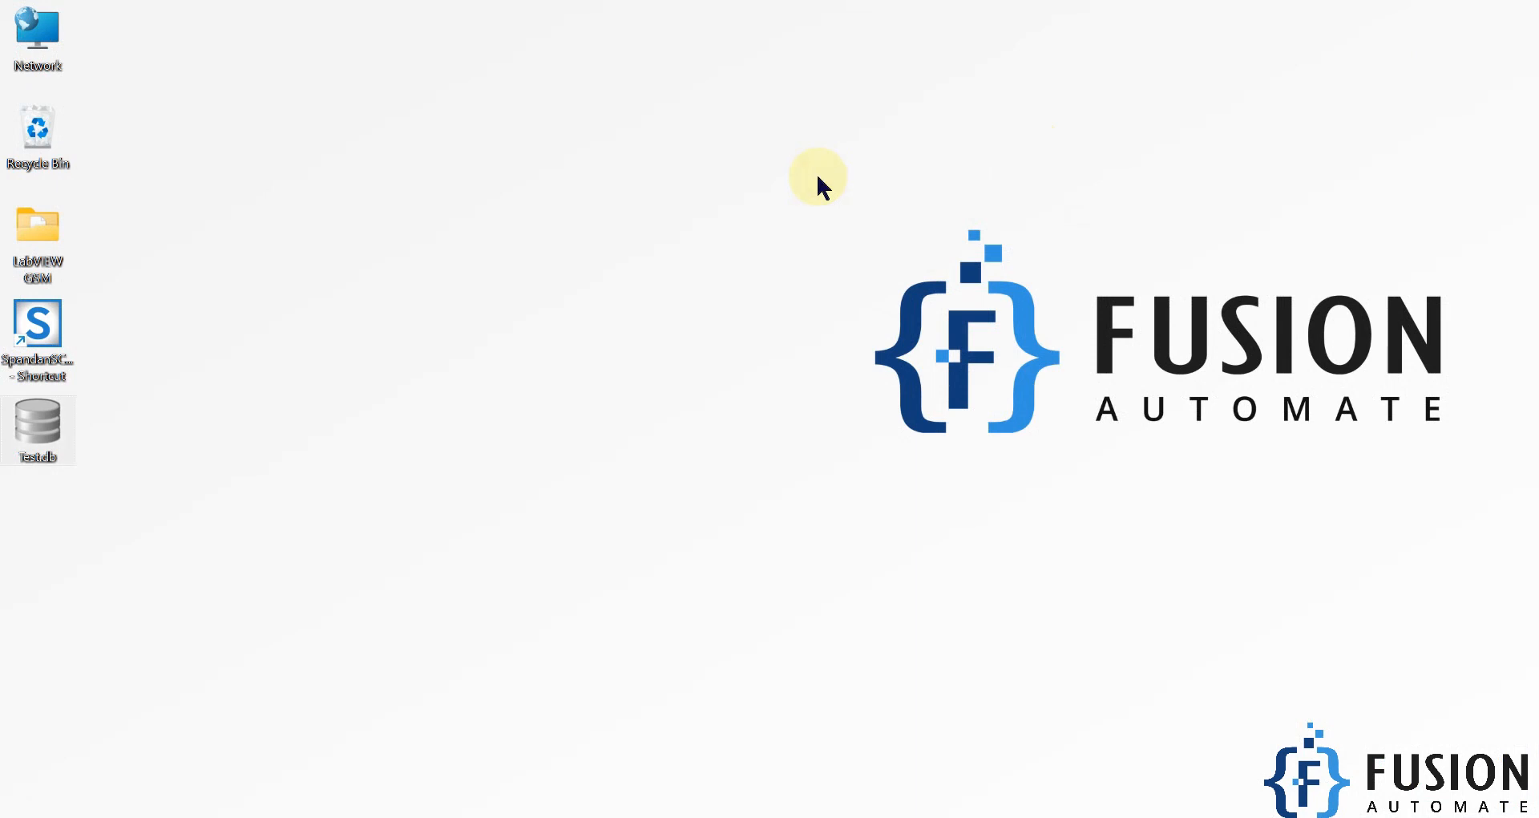